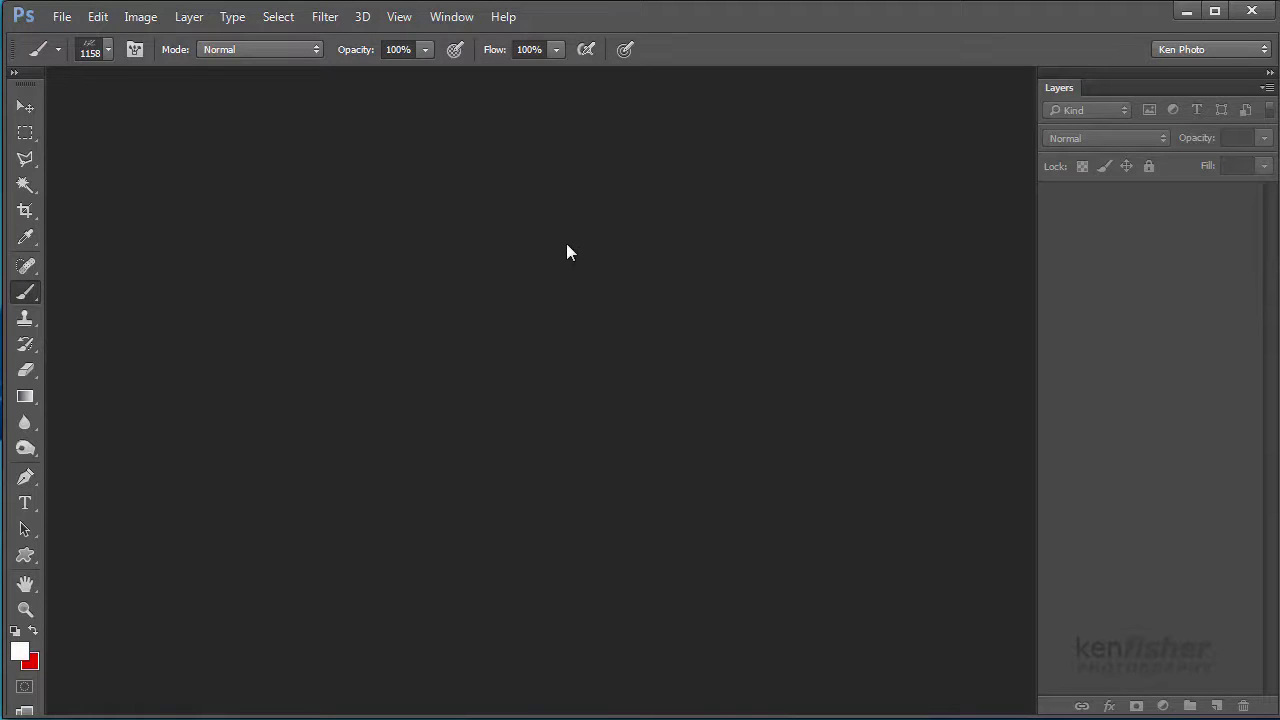
Open the Sig Scan image from the desktop in Photoshop and choose the soft round 35 px brush preset.
click(1186, 11)
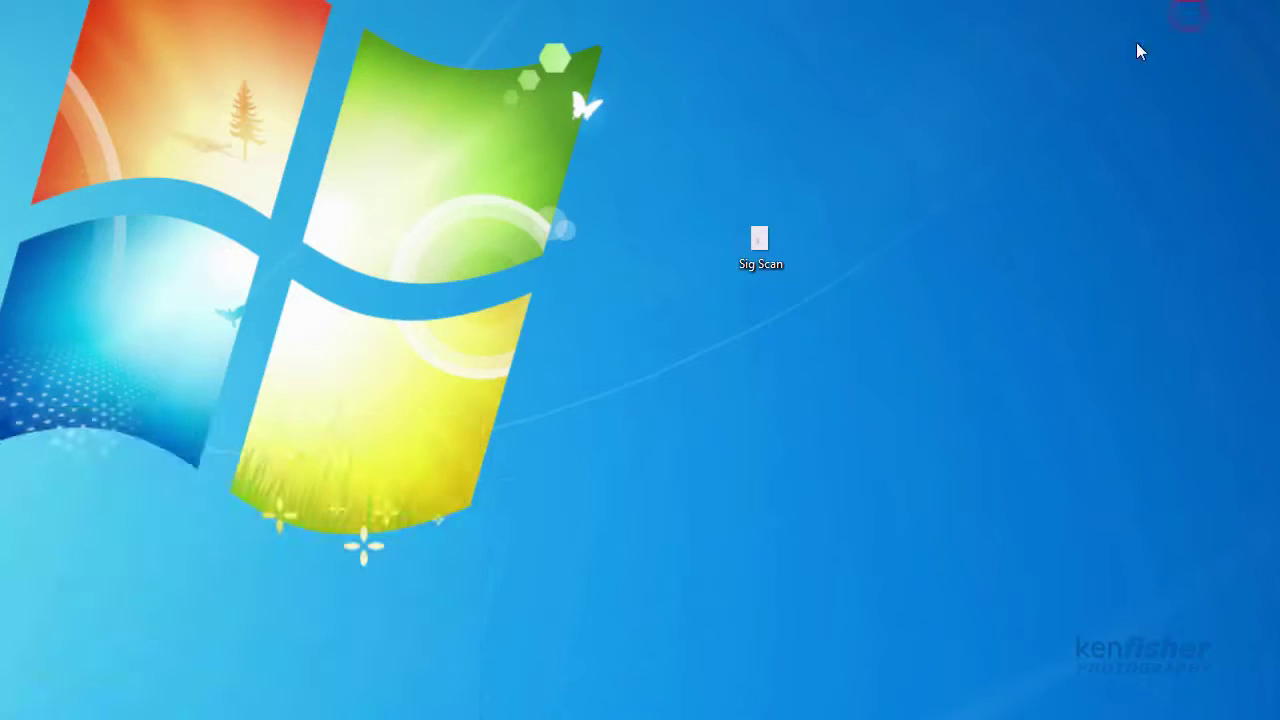
double_click(760, 242)
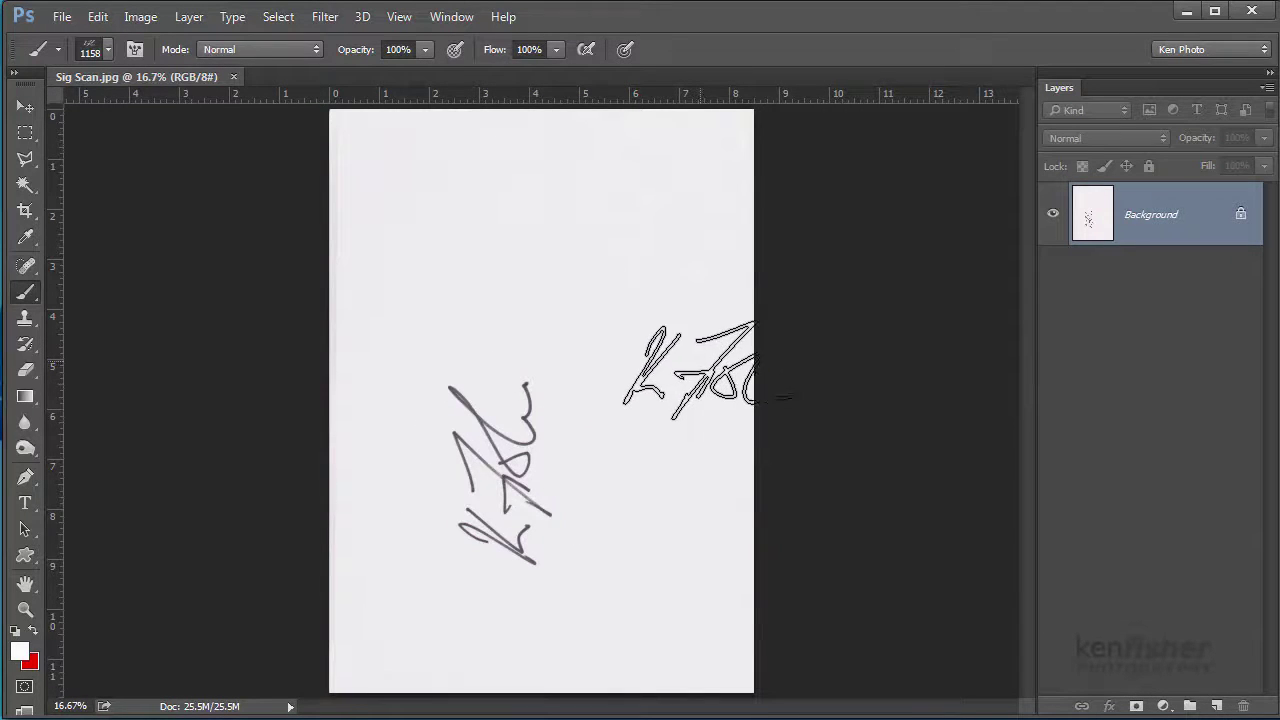
click(108, 48)
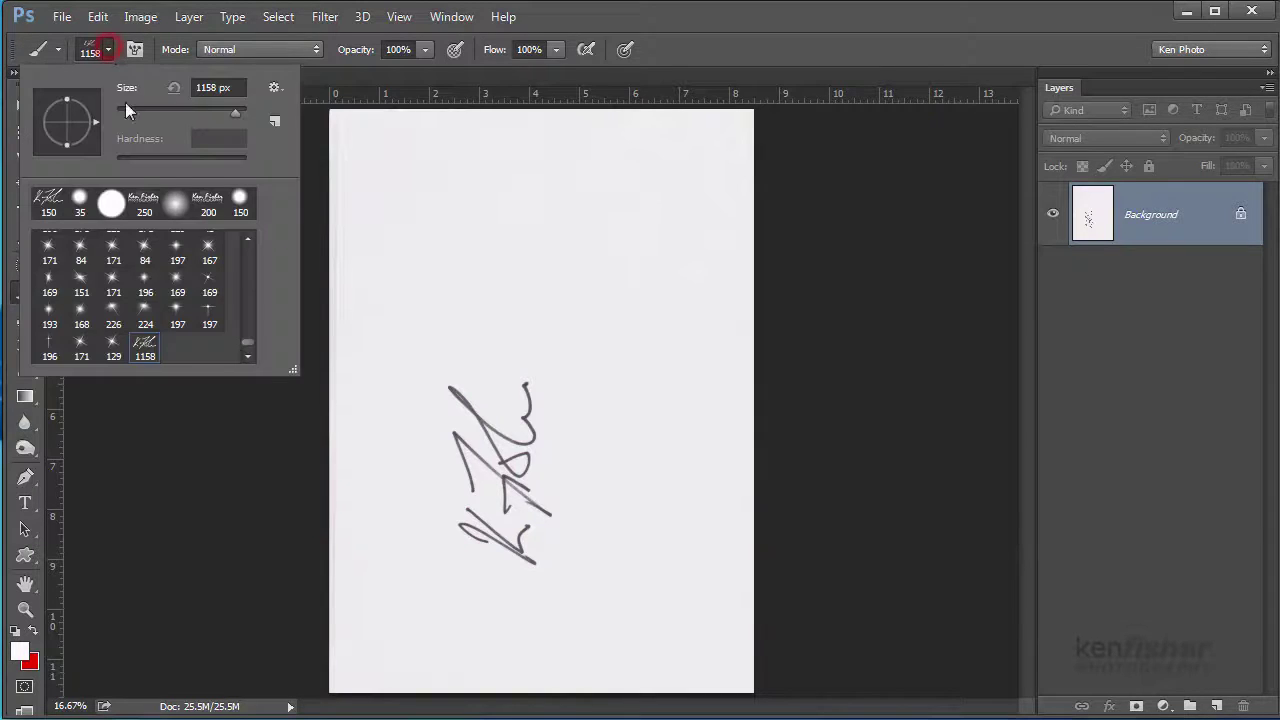
click(80, 200)
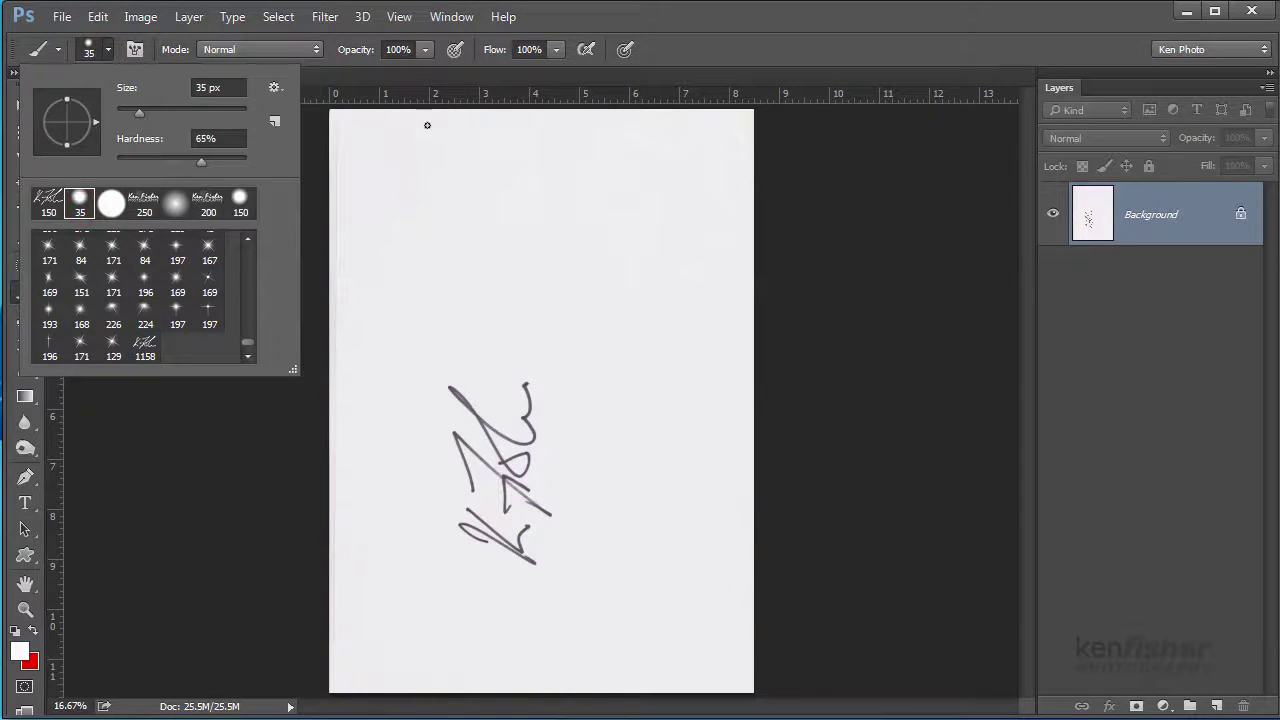
click(596, 25)
Rotate the whole scanned image 90° clockwise so the signature reads horizontally.
click(140, 17)
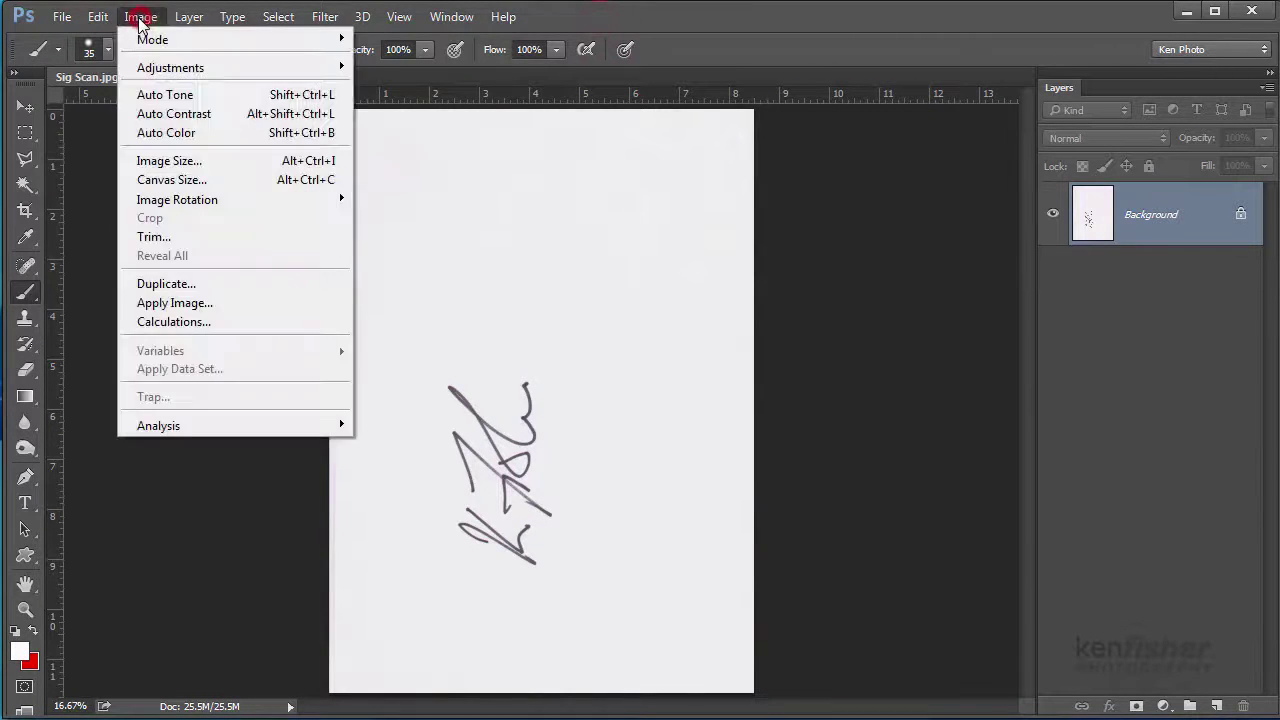
mouse_move(200, 197)
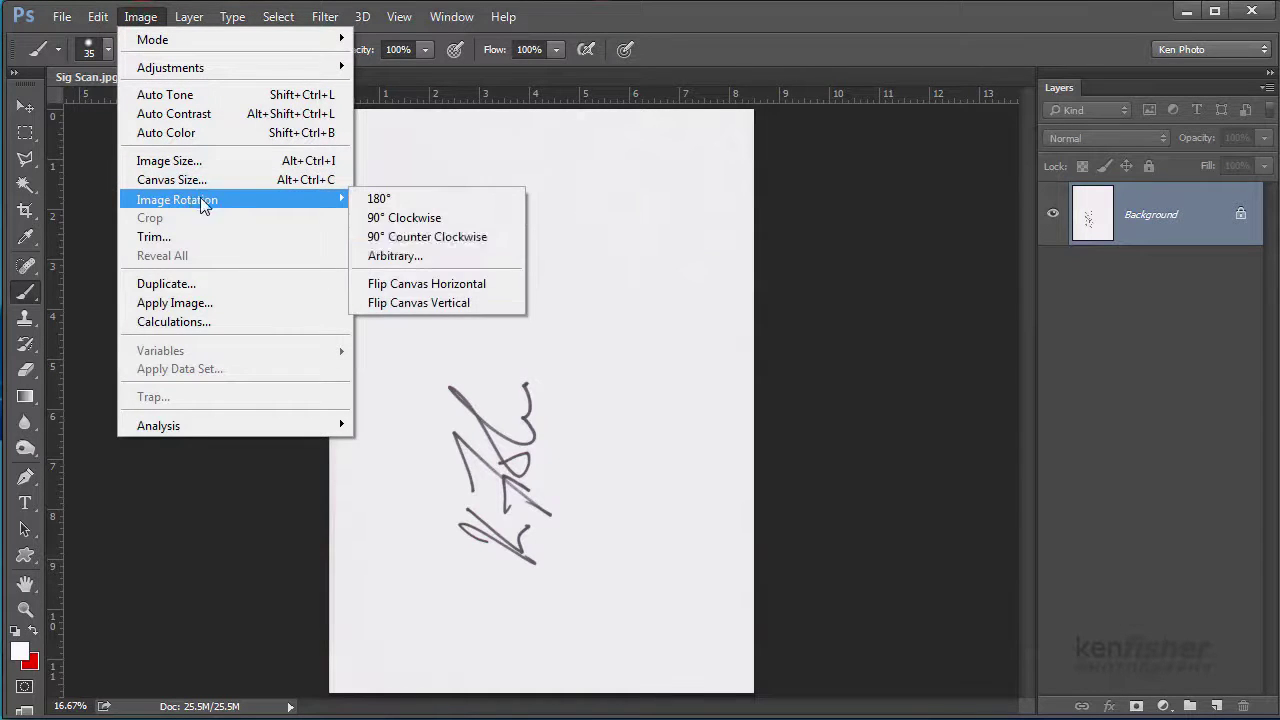
click(440, 217)
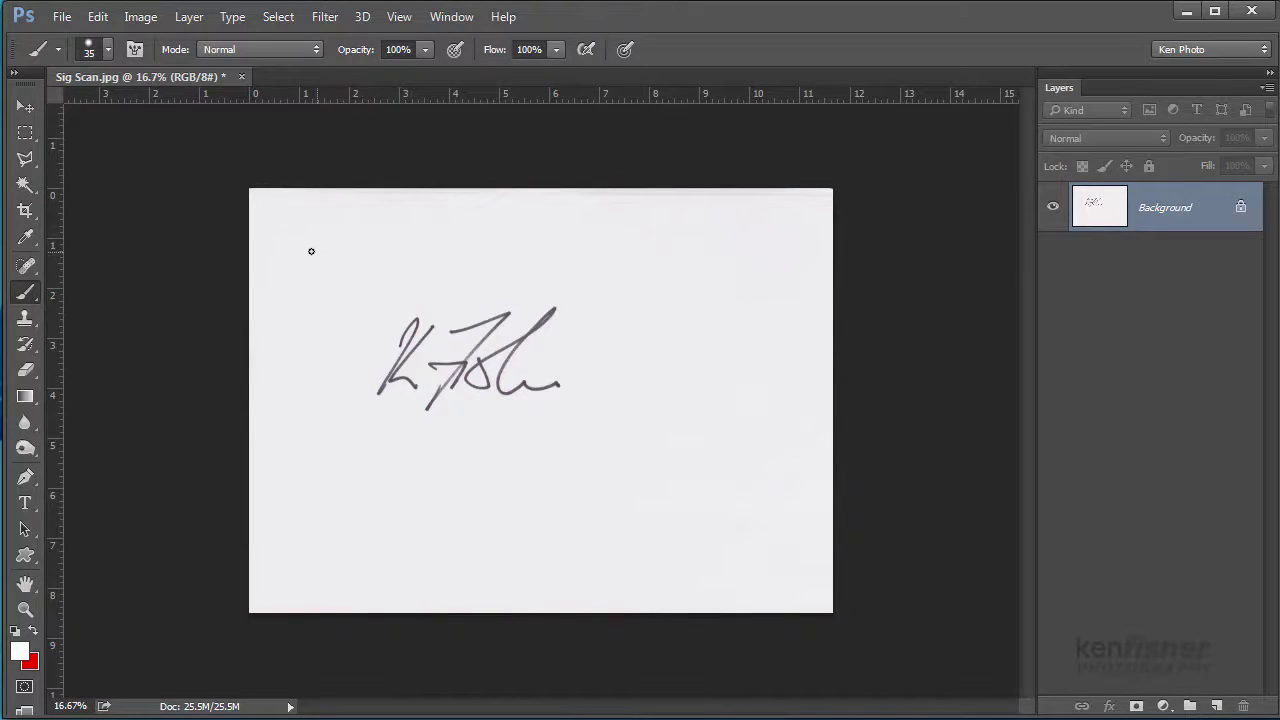
Crop the image closely around the signature using the 10 in by 8 in crop format.
click(25, 210)
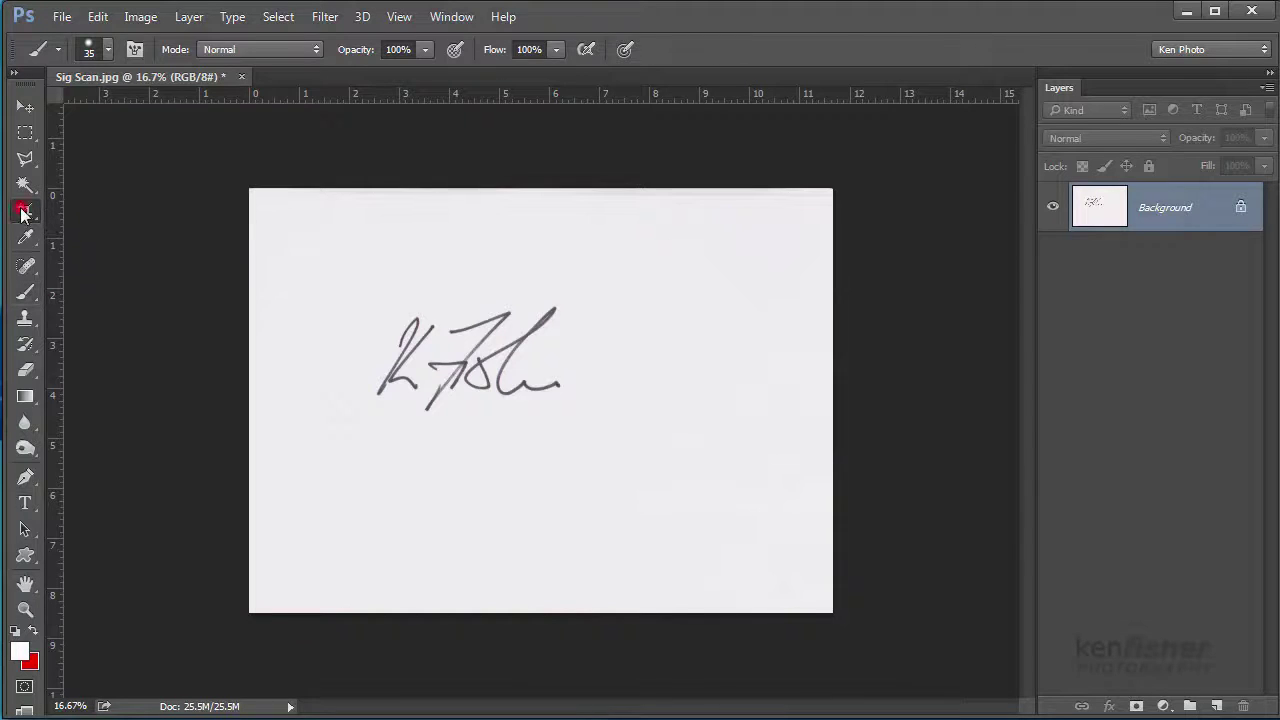
drag(278, 192, 318, 230)
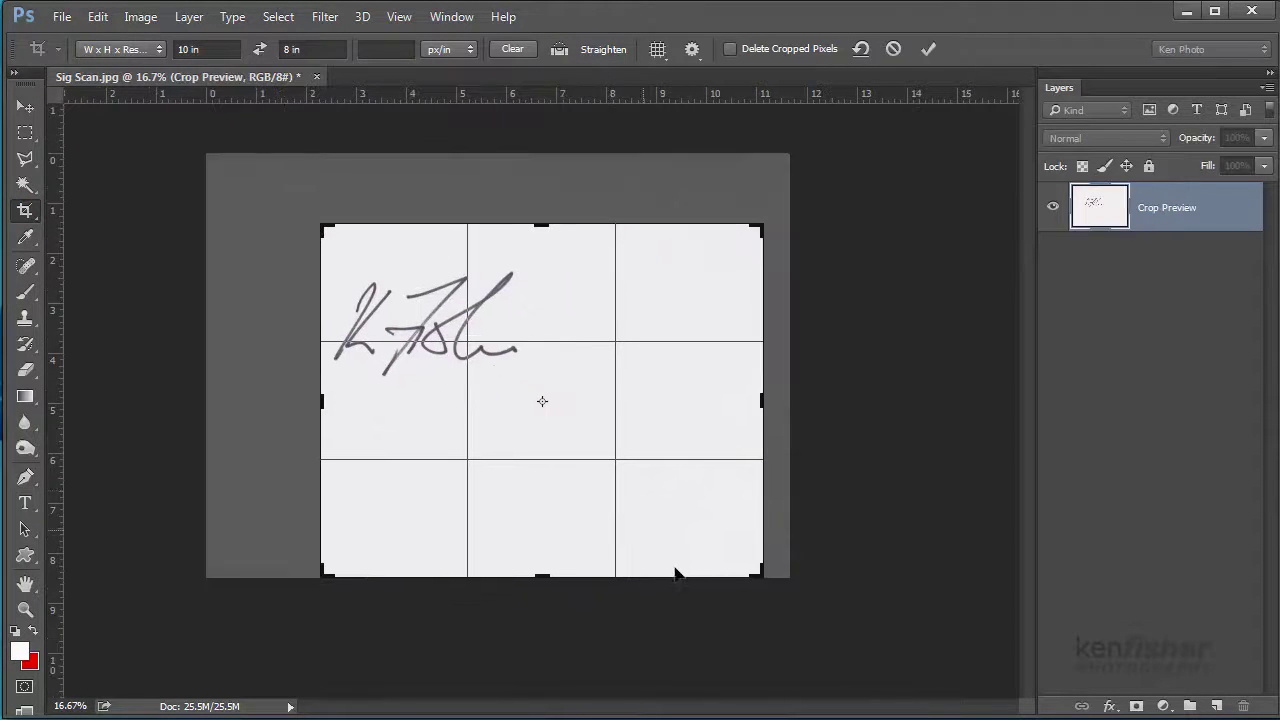
drag(765, 575, 651, 486)
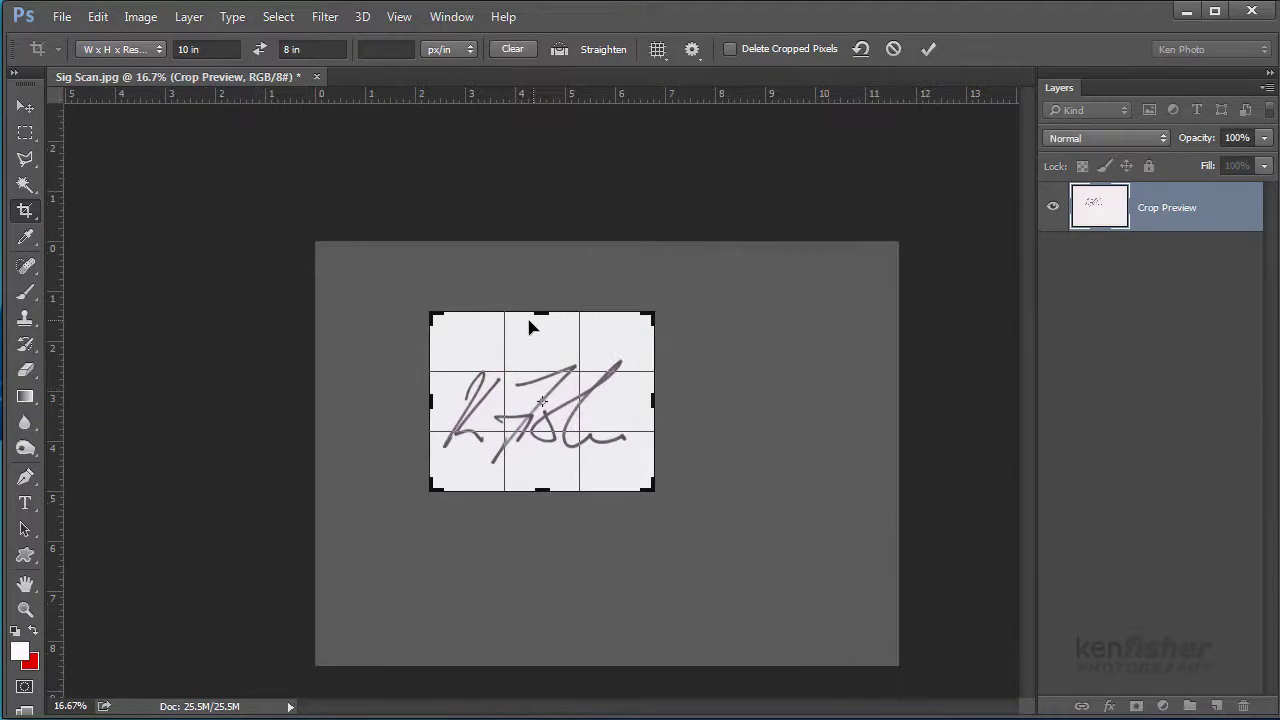
mouse_move(541, 316)
mouse_down()
mouse_move(541, 328)
mouse_move(541, 313)
mouse_up()
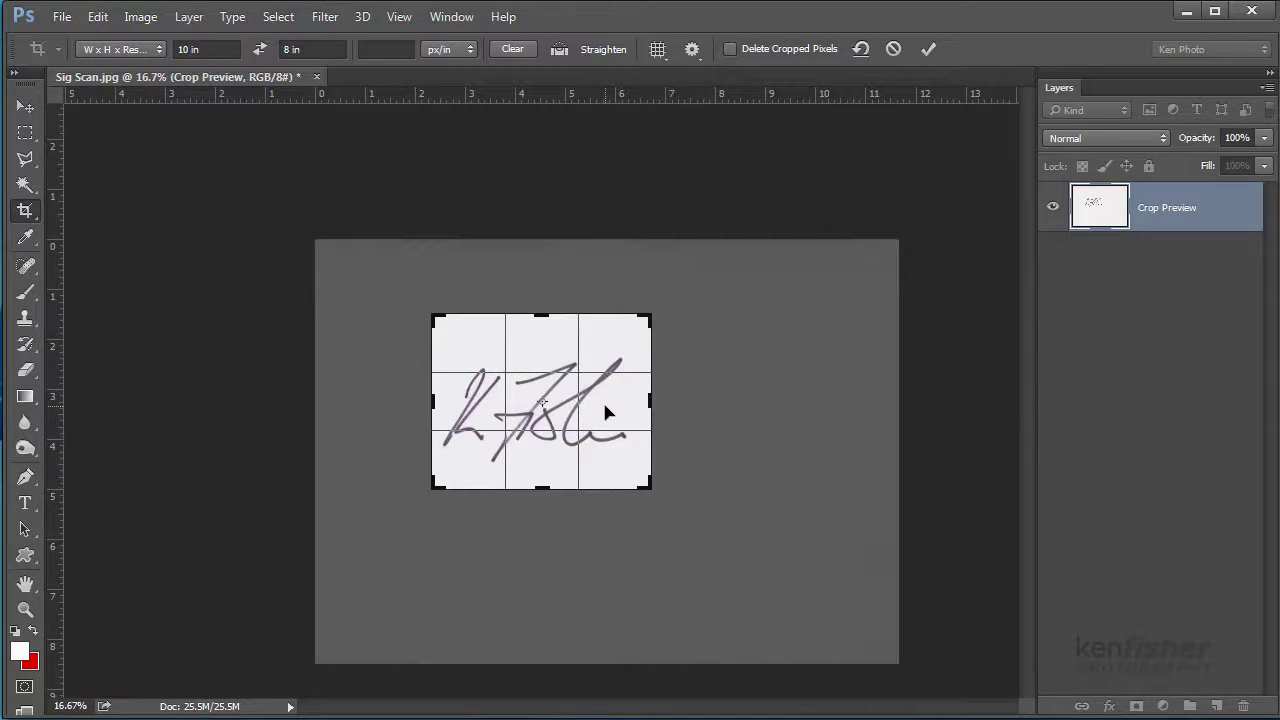
double_click(605, 410)
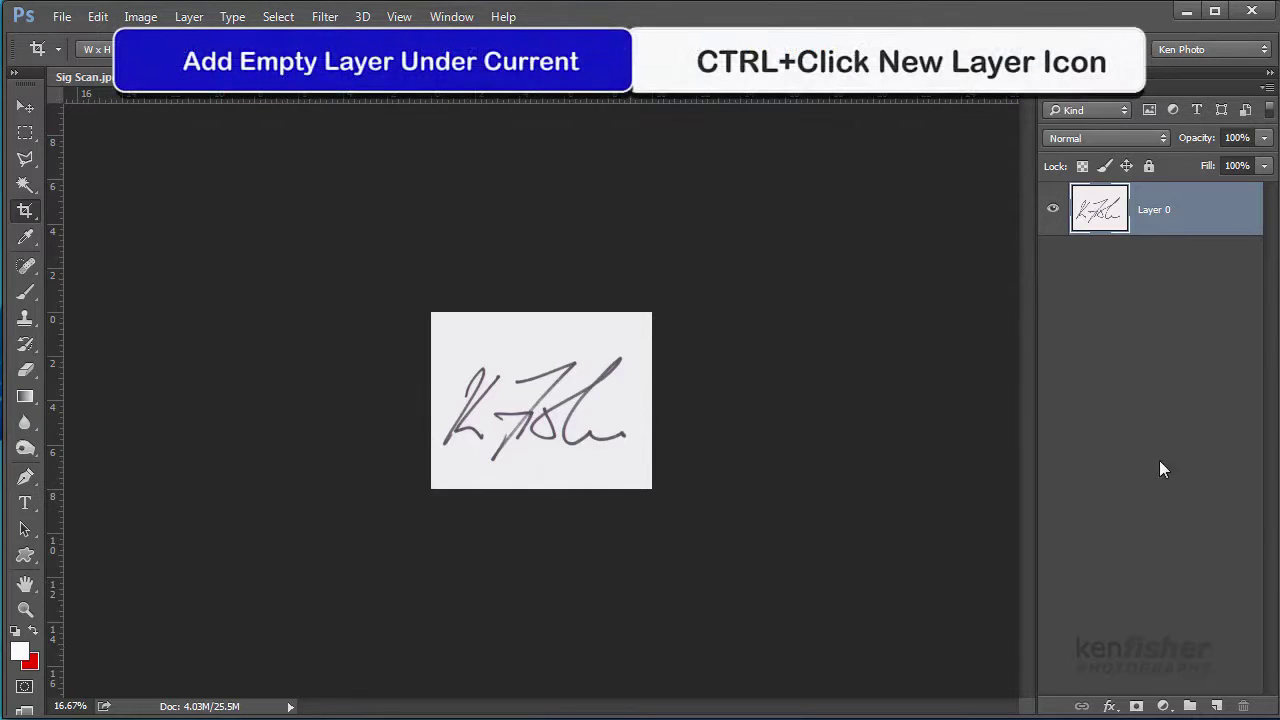
Add an empty layer beneath the signature layer and fill it with 50% Gray.
ctrl+click(1216, 706)
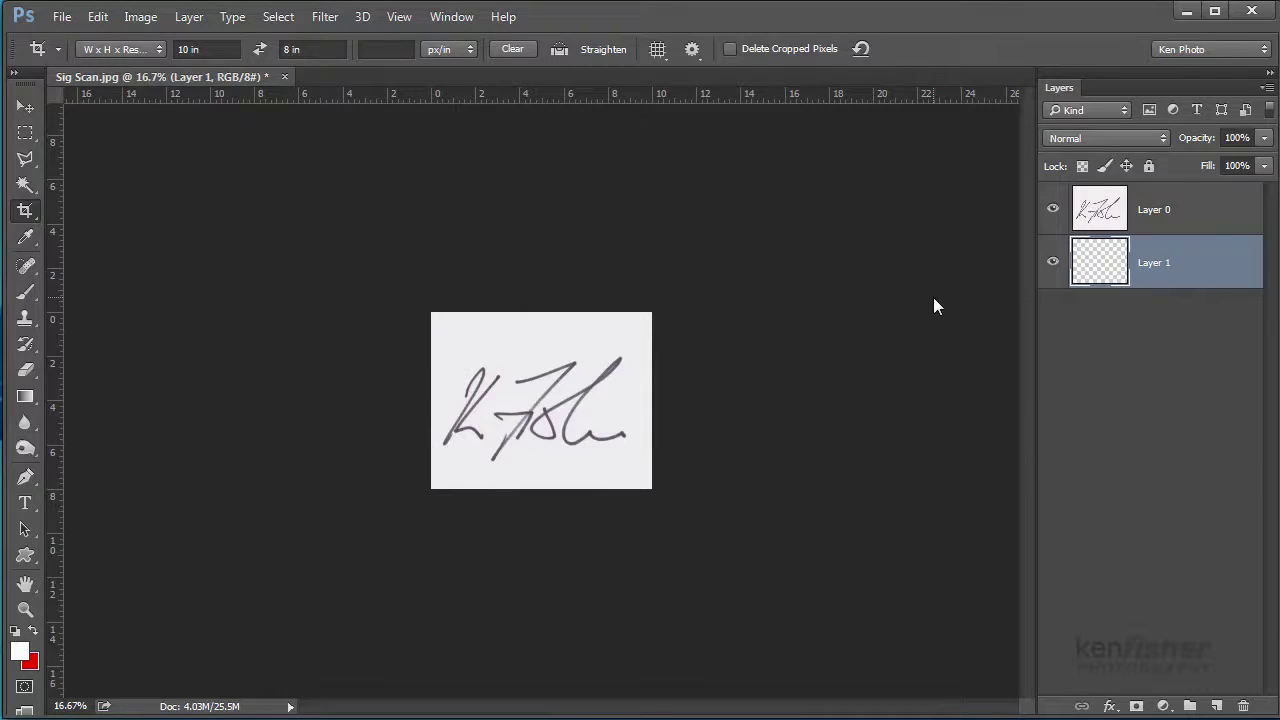
click(98, 19)
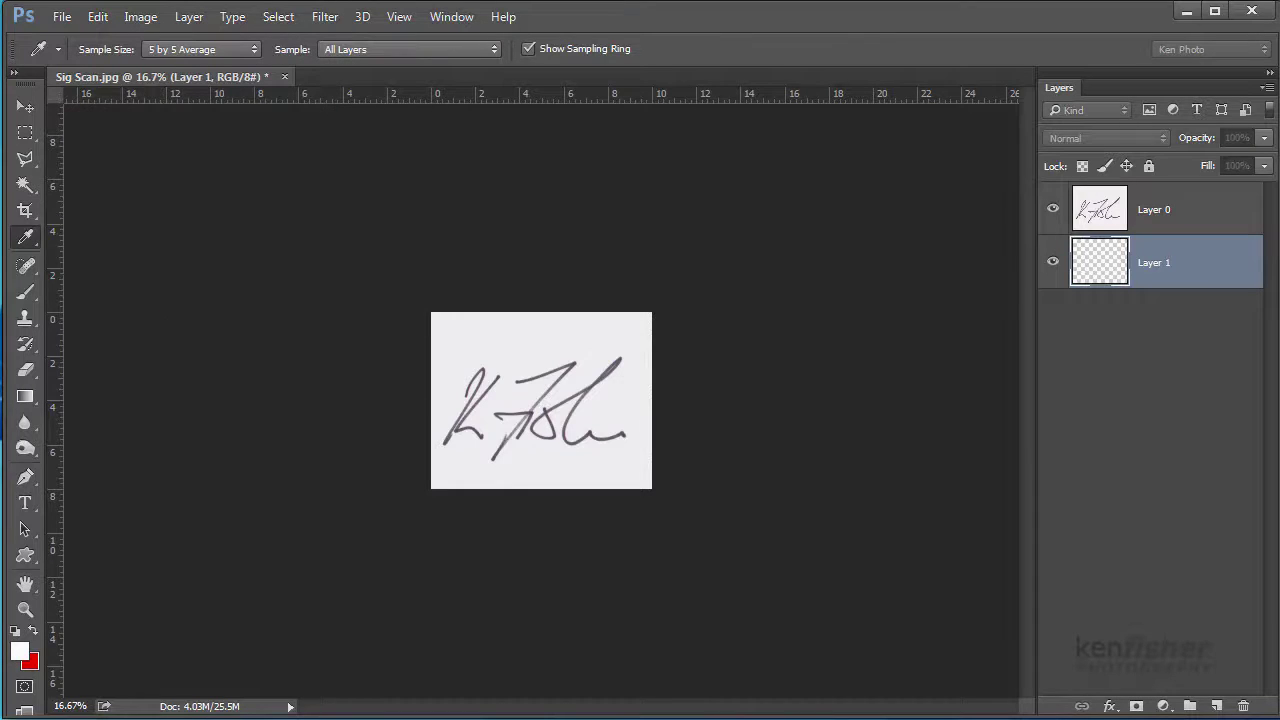
key(shift+F5)
drag(362, 160, 370, 152)
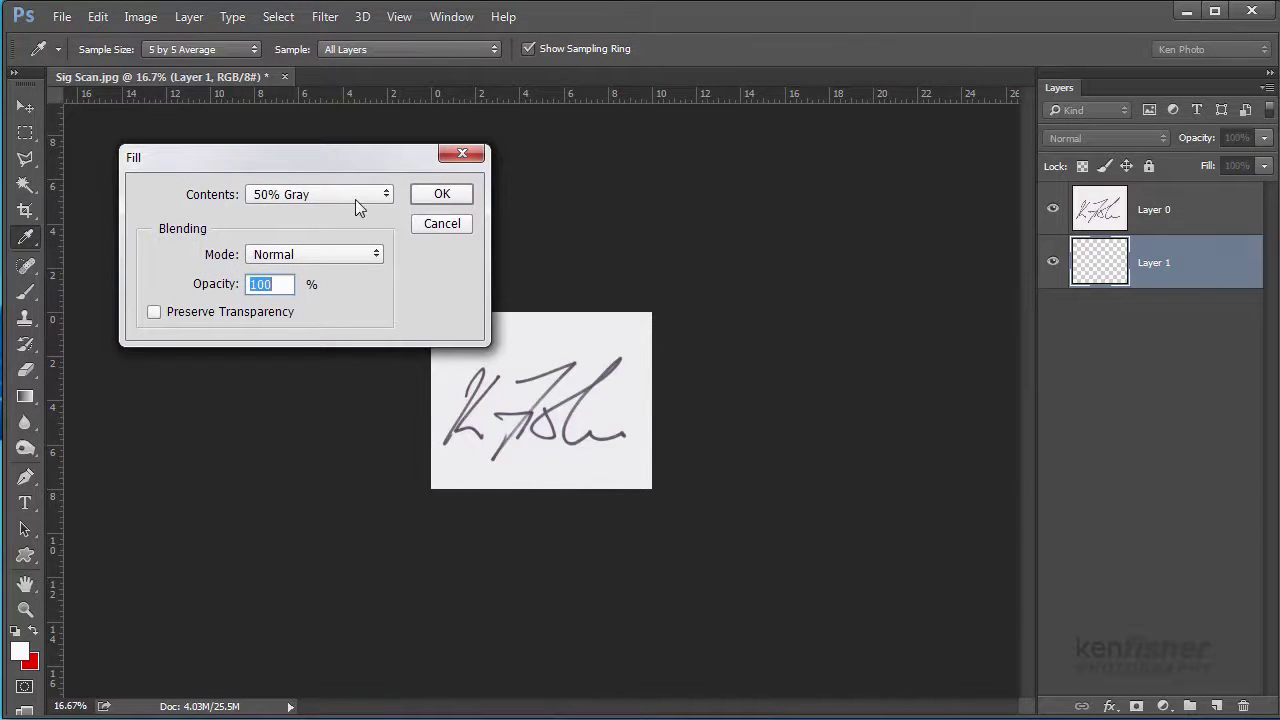
click(370, 195)
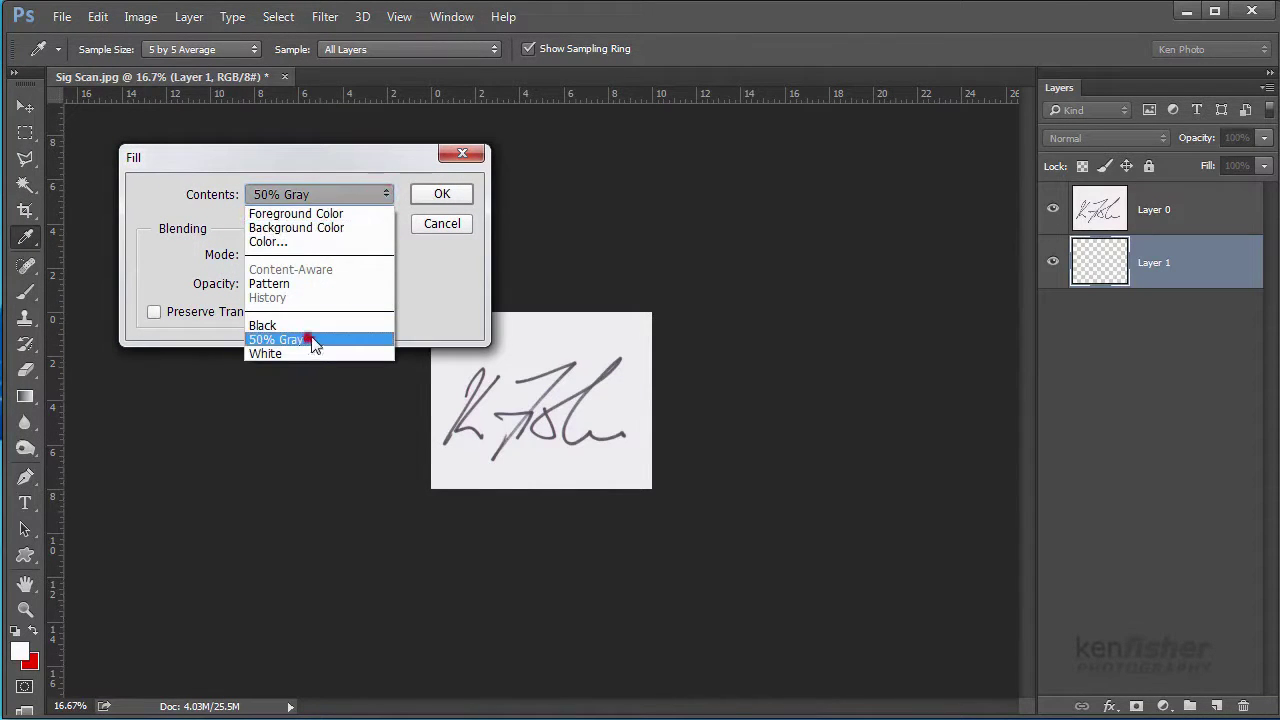
click(313, 341)
click(446, 195)
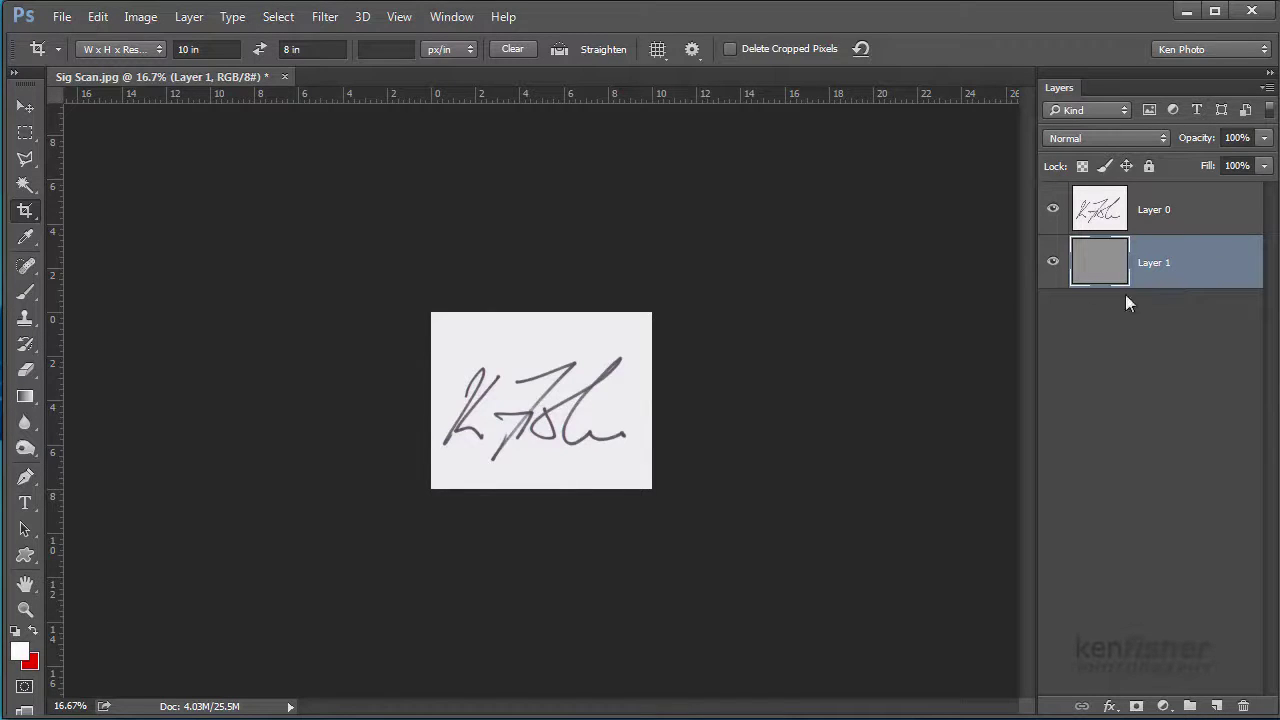
Apply Levels to the signature layer with the white input at 237 and the midtone input at 0.48.
click(1212, 214)
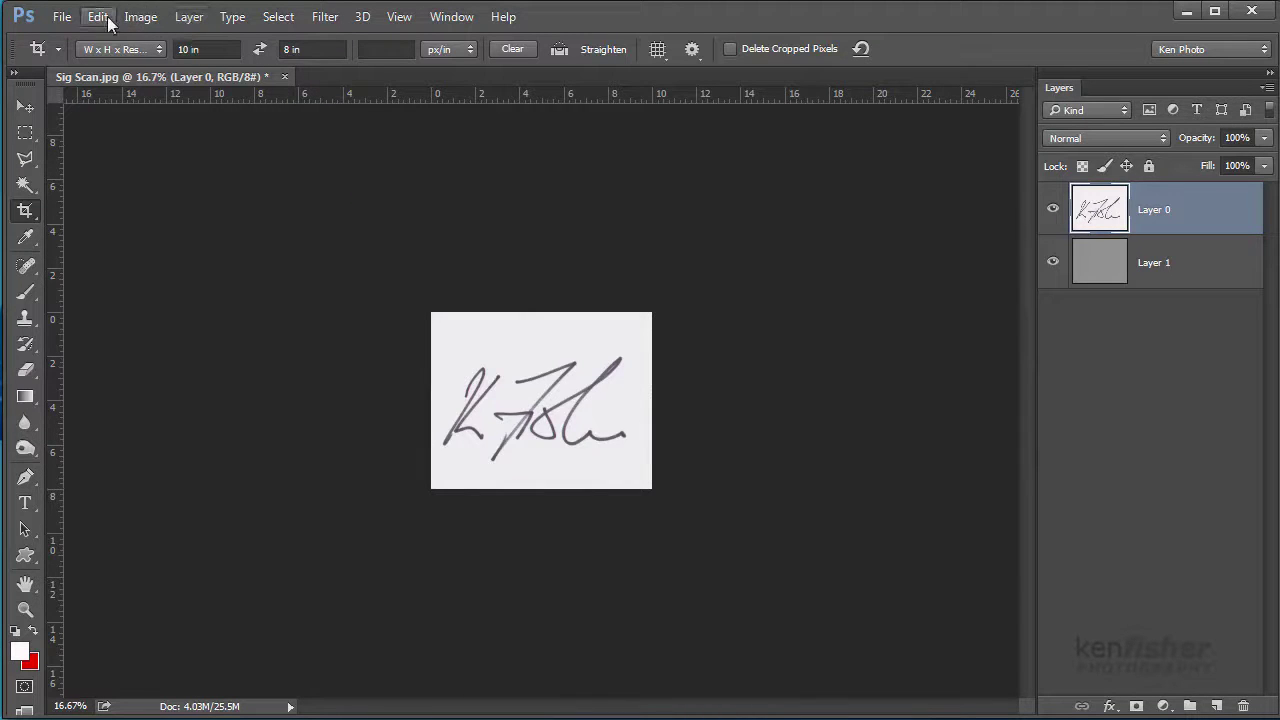
click(140, 18)
mouse_move(181, 75)
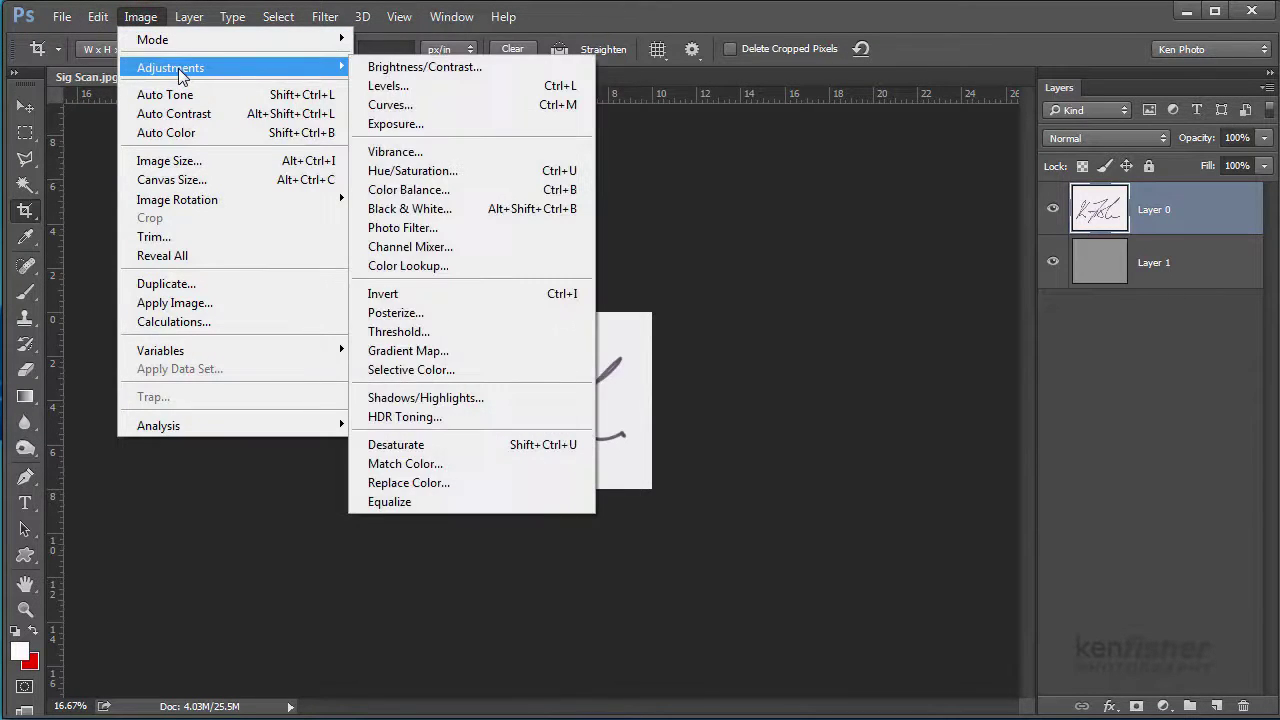
click(399, 87)
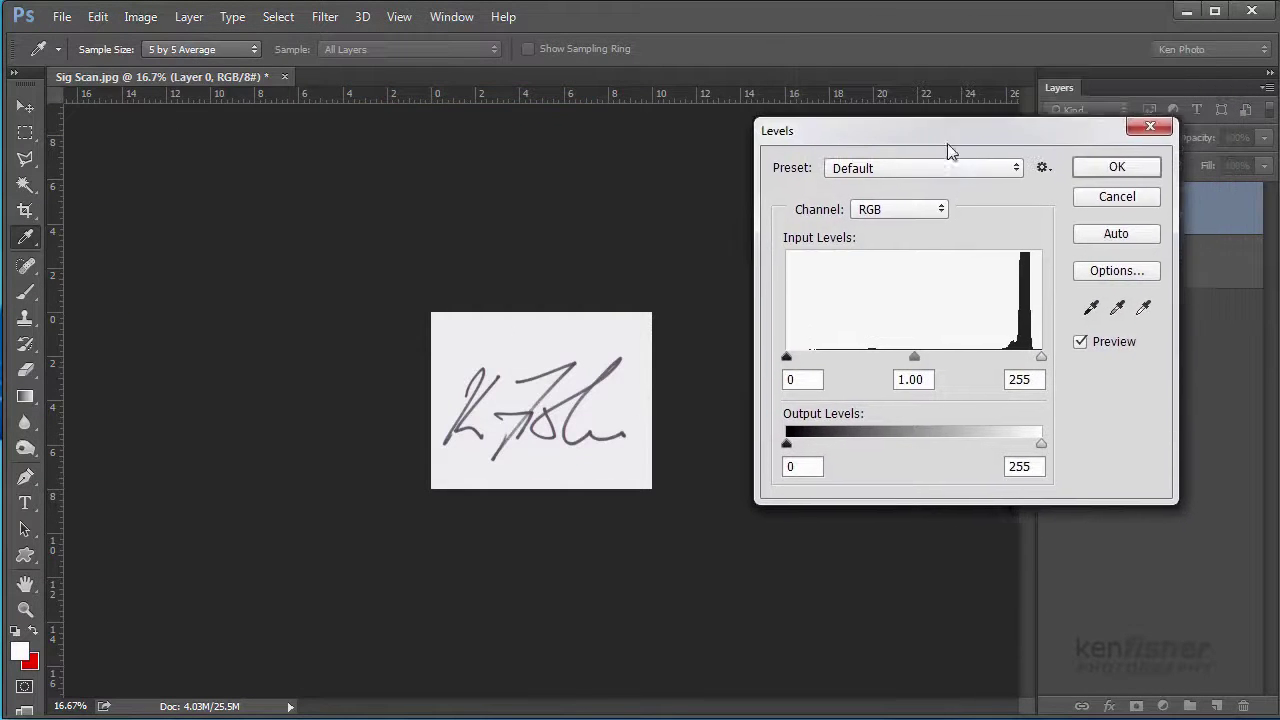
drag(947, 143, 910, 207)
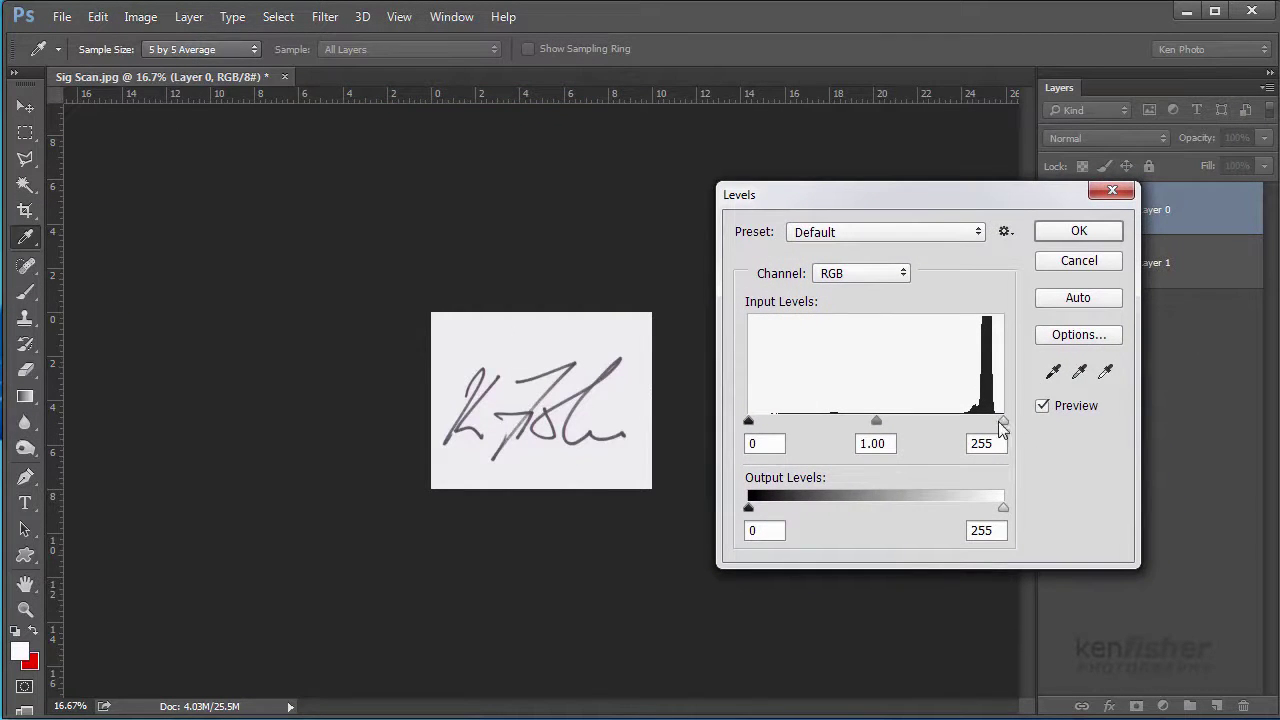
drag(1002, 422, 986, 430)
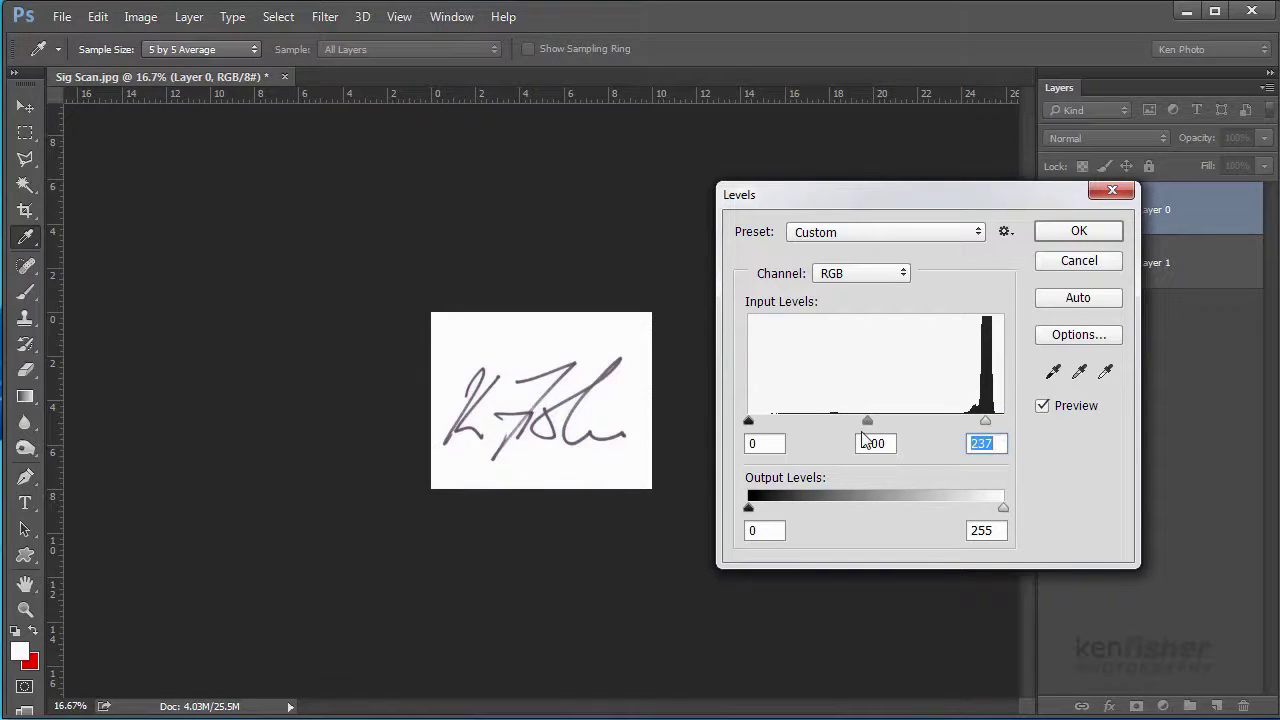
drag(869, 427, 913, 422)
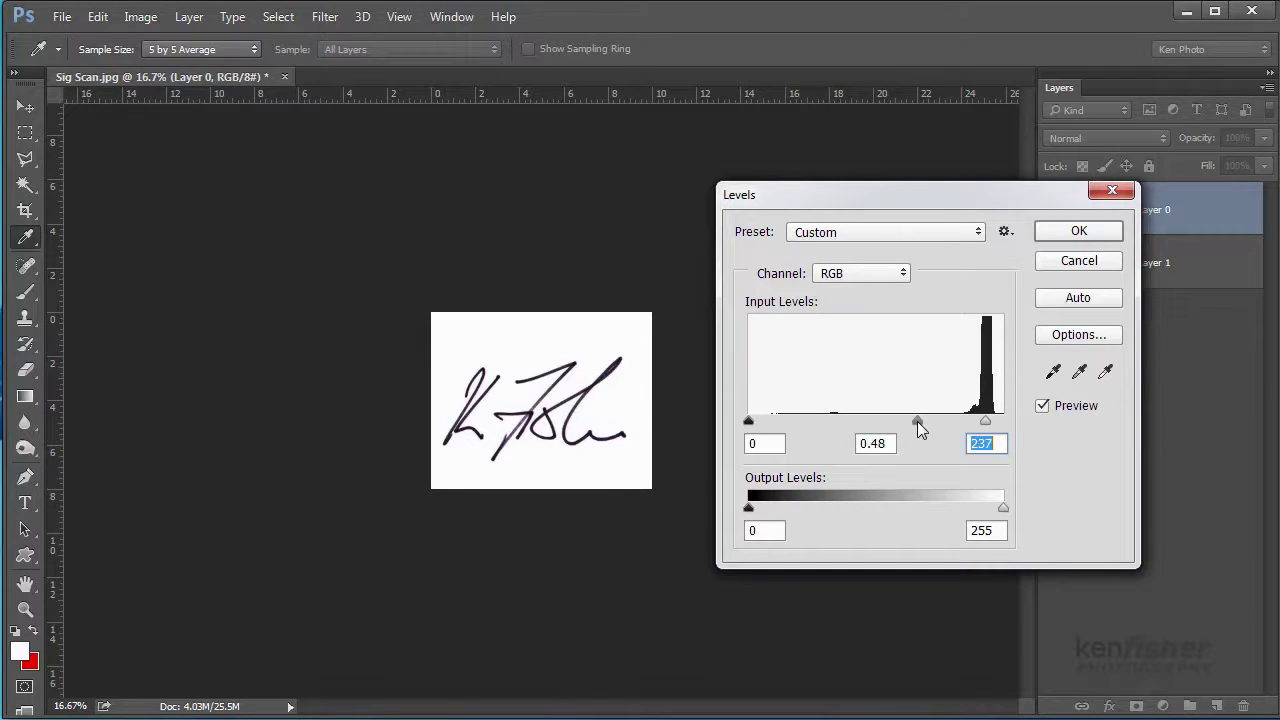
drag(917, 421, 917, 421)
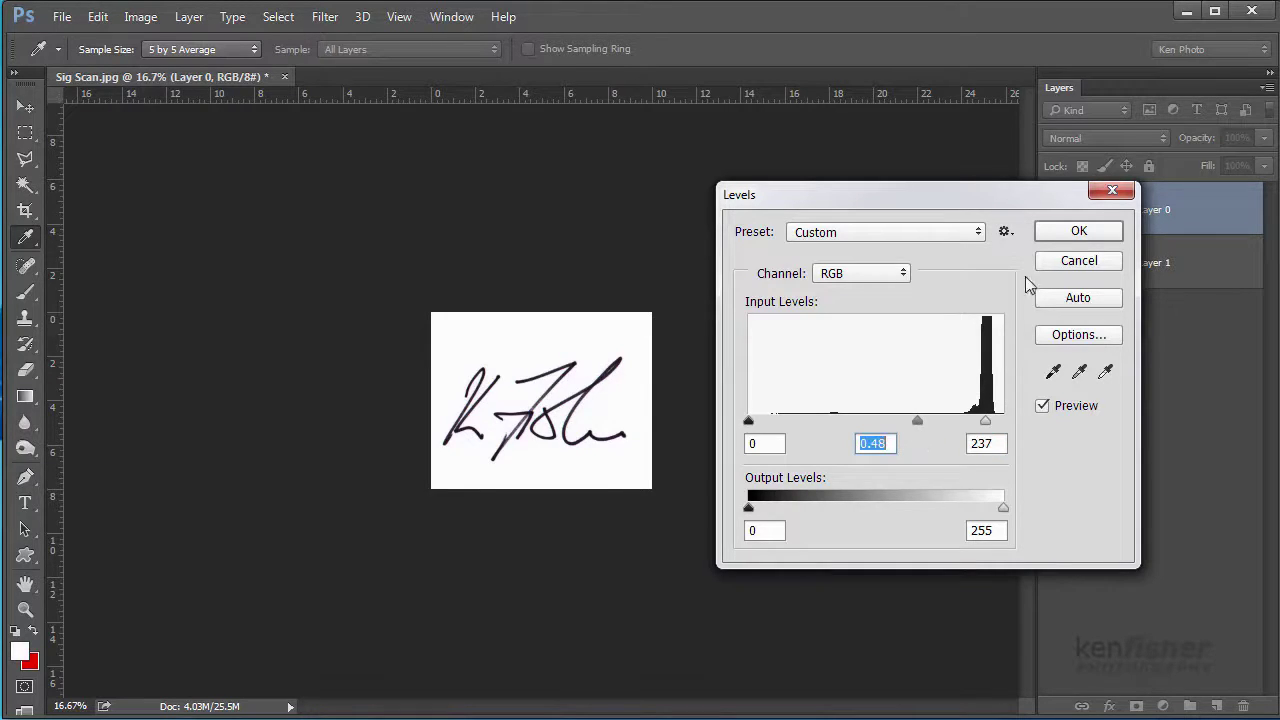
click(1077, 232)
key(c)
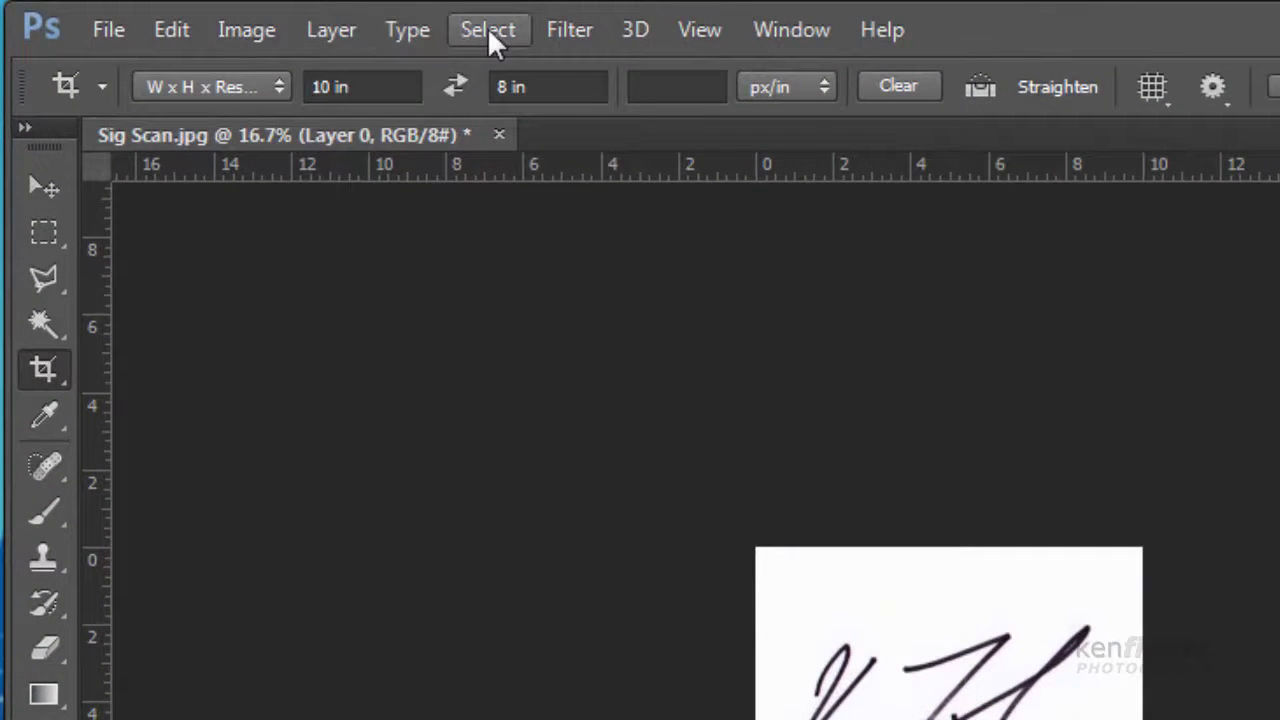
Select the dark signature strokes with Color Range, using Sampled Colors and a fuzziness of 200.
click(489, 32)
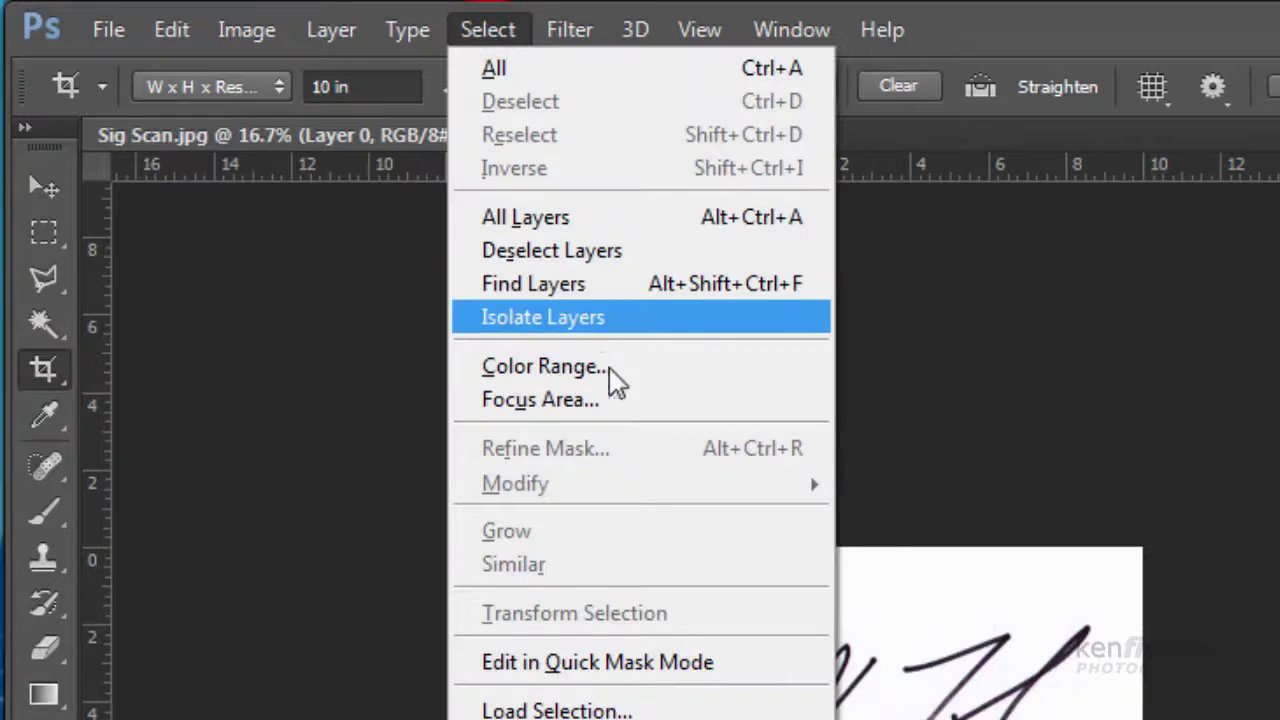
click(582, 372)
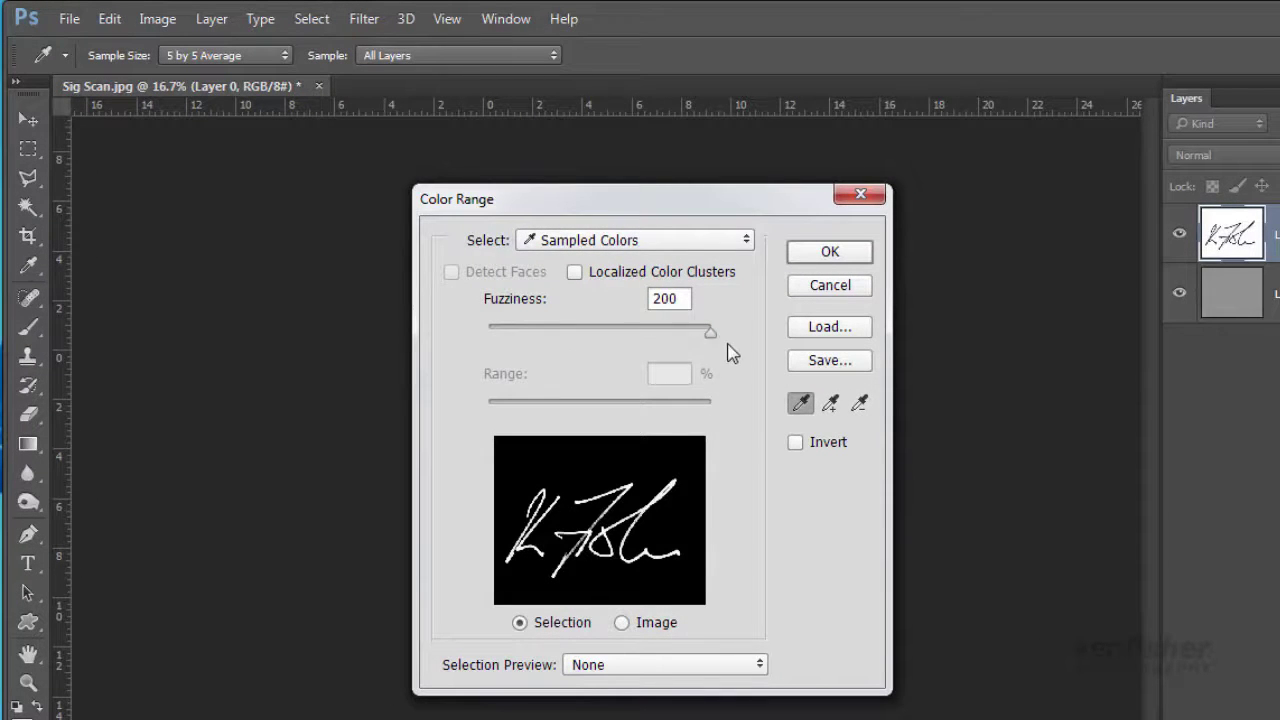
mouse_move(708, 330)
mouse_down()
mouse_move(537, 350)
mouse_move(577, 337)
mouse_move(720, 338)
mouse_up()
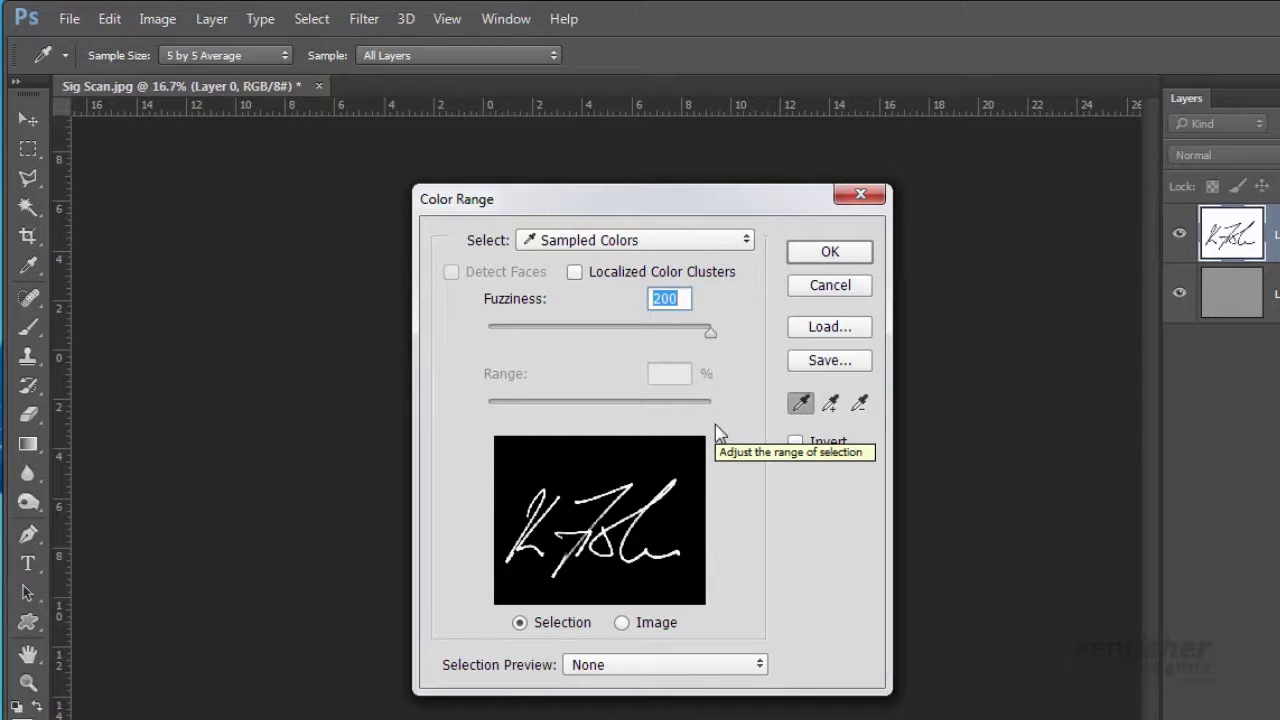
click(829, 253)
key(c)
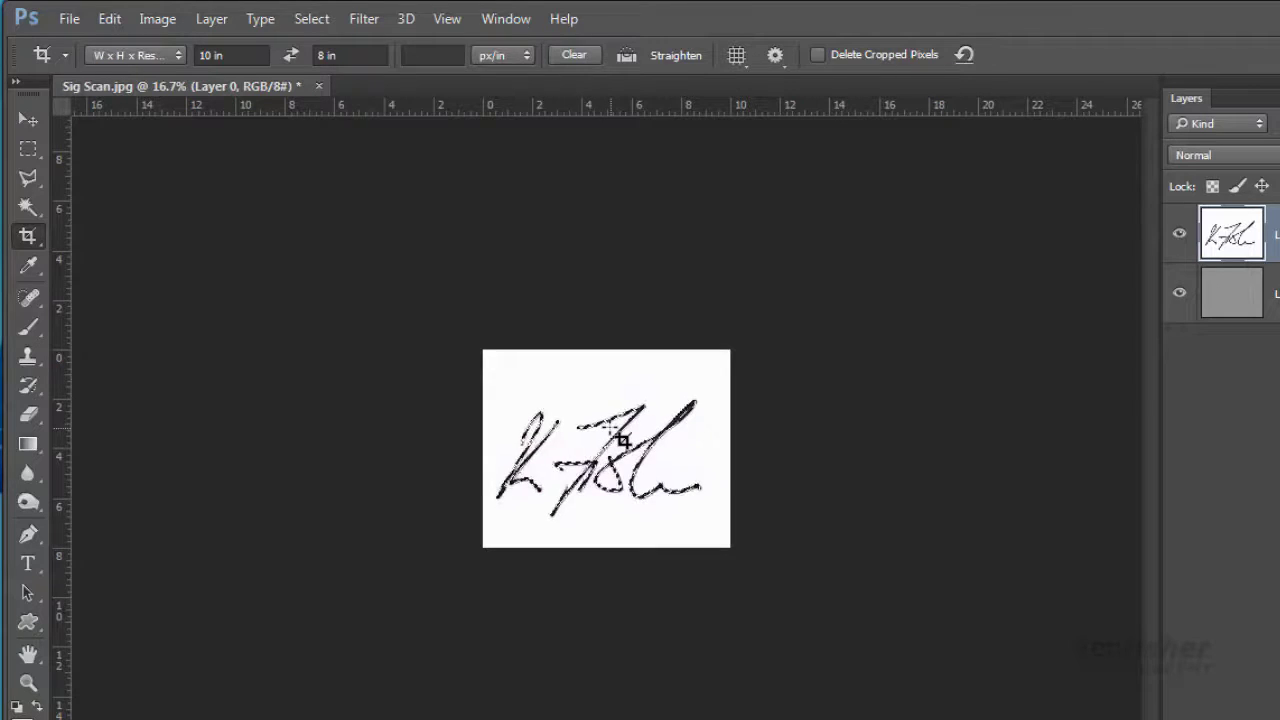
Invert the selection, delete the white background around the signature, and deselect.
click(311, 20)
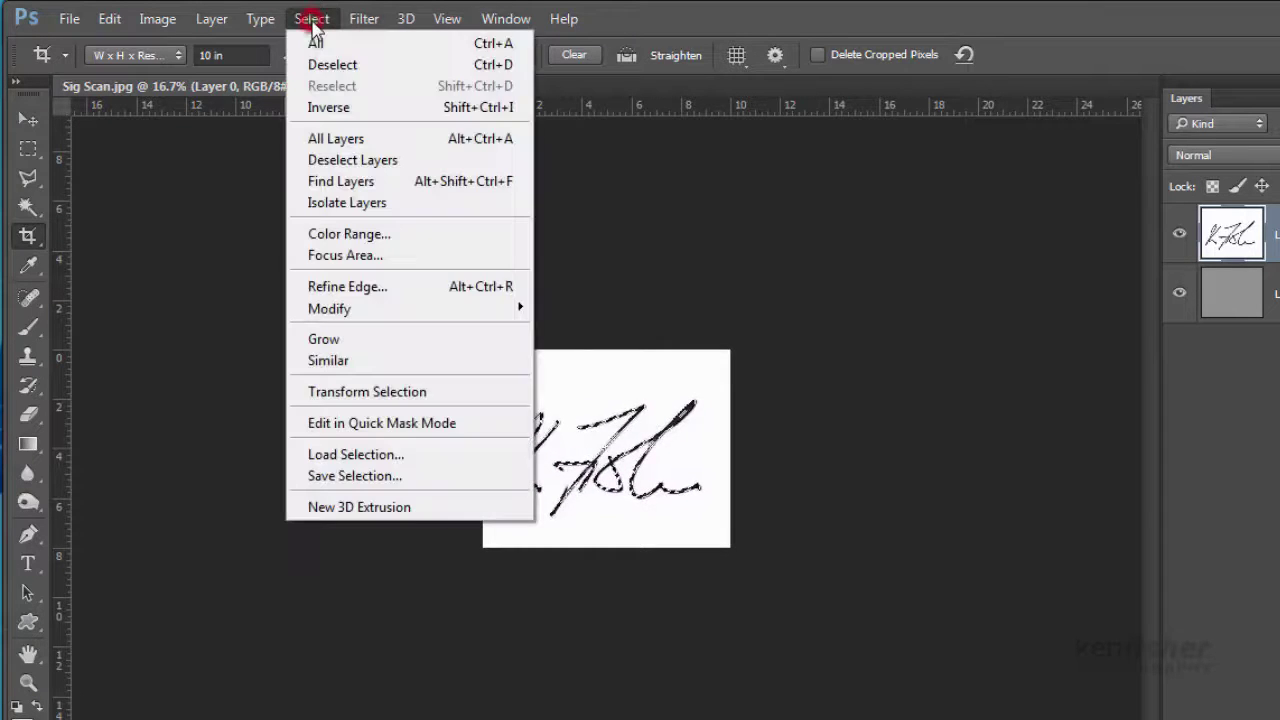
click(345, 107)
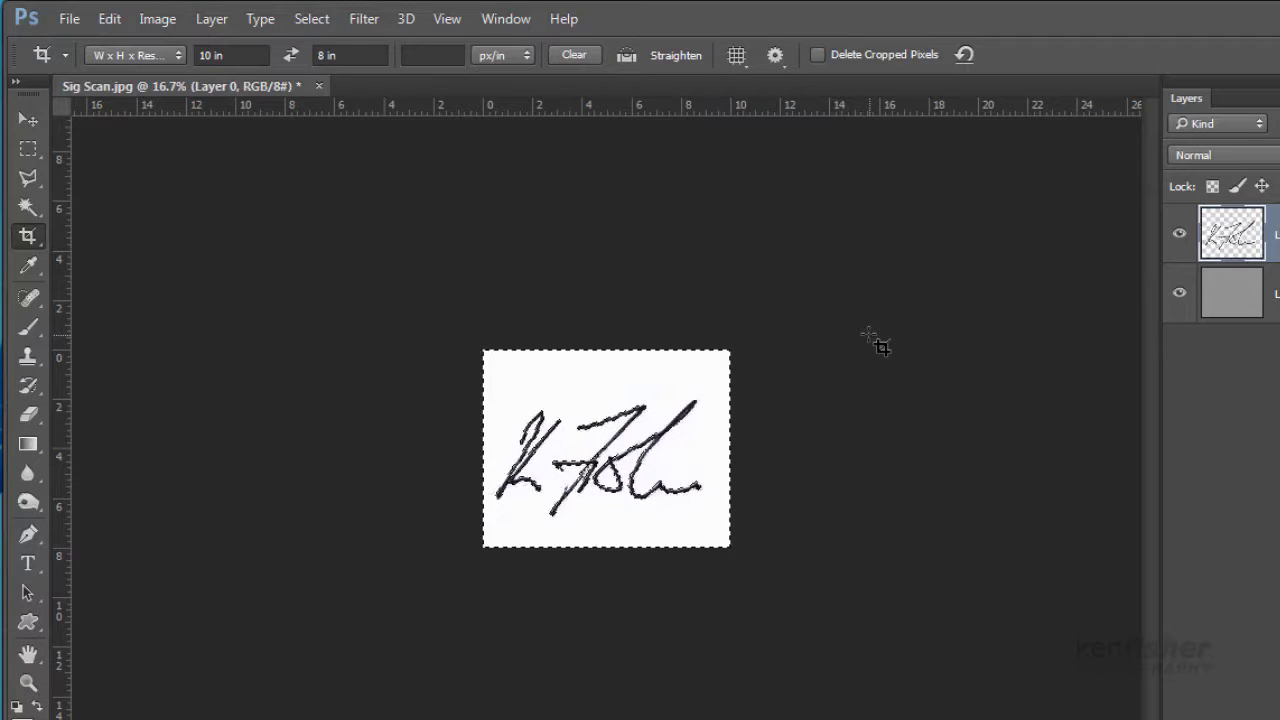
key(Delete)
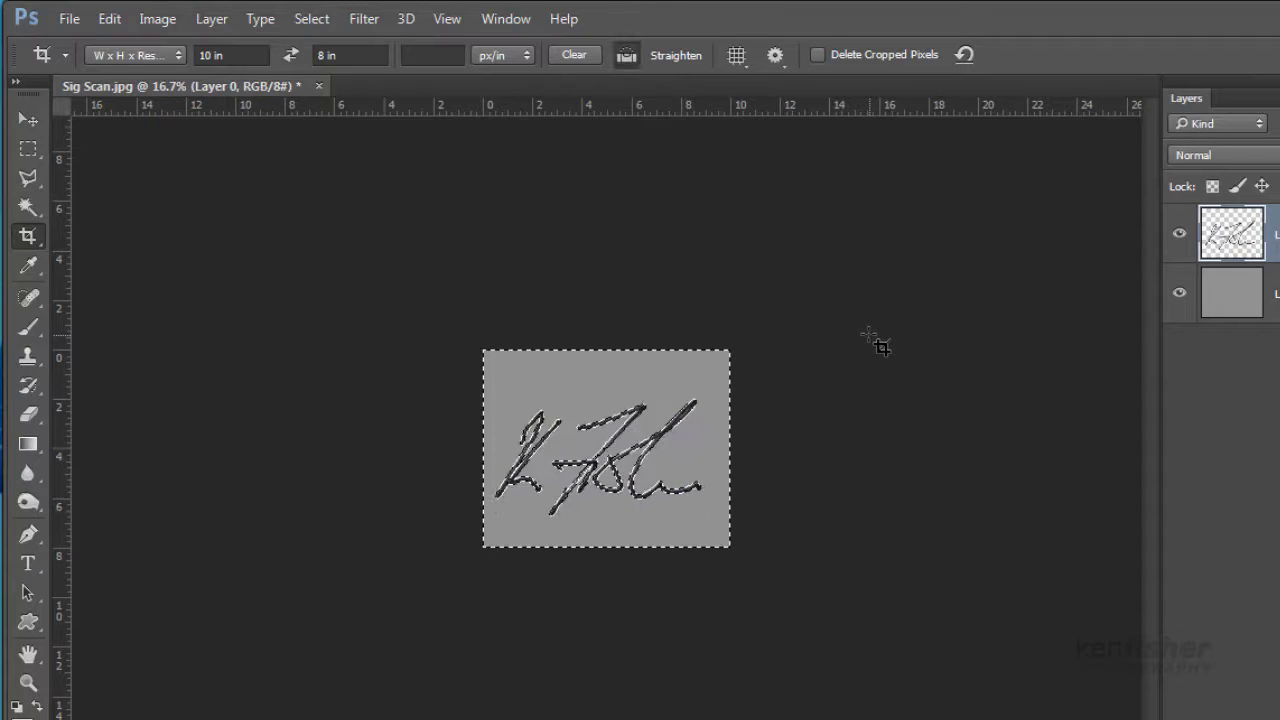
key(ctrl+d)
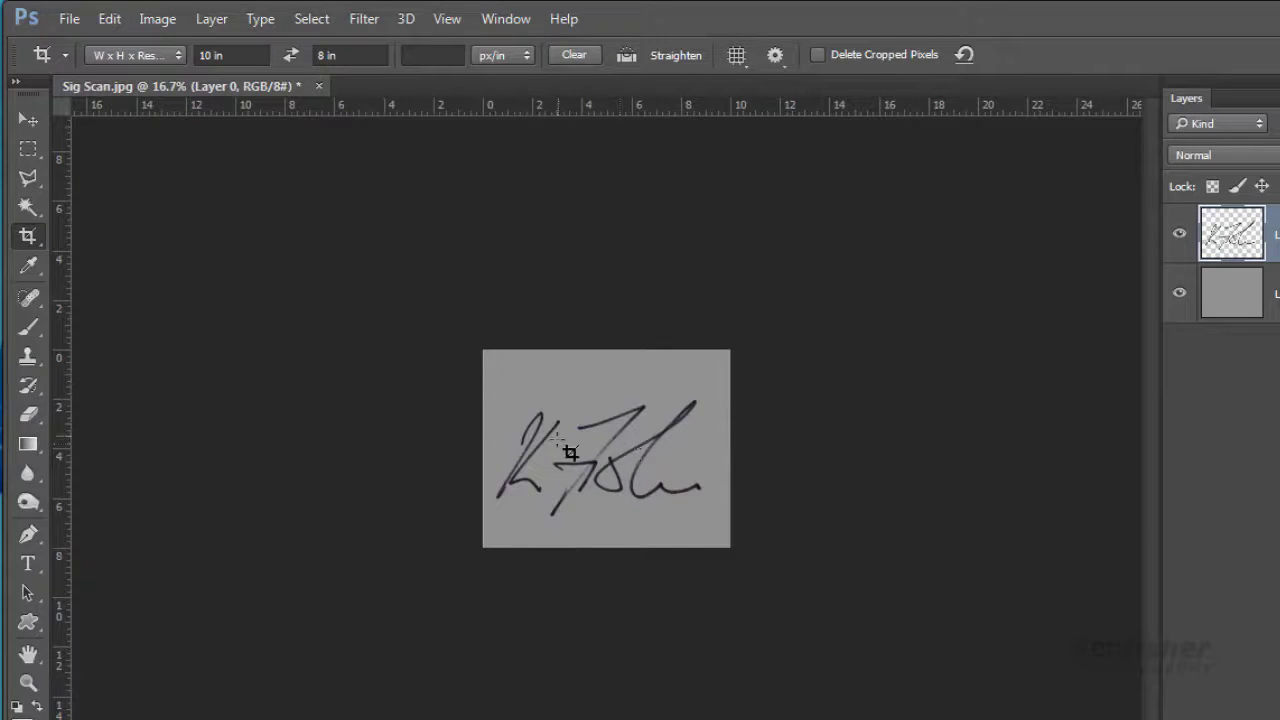
Toggle the gray layer's visibility off and on to check the cutout, and delete the gray layer.
click(1180, 292)
click(1180, 294)
drag(1232, 292, 1240, 712)
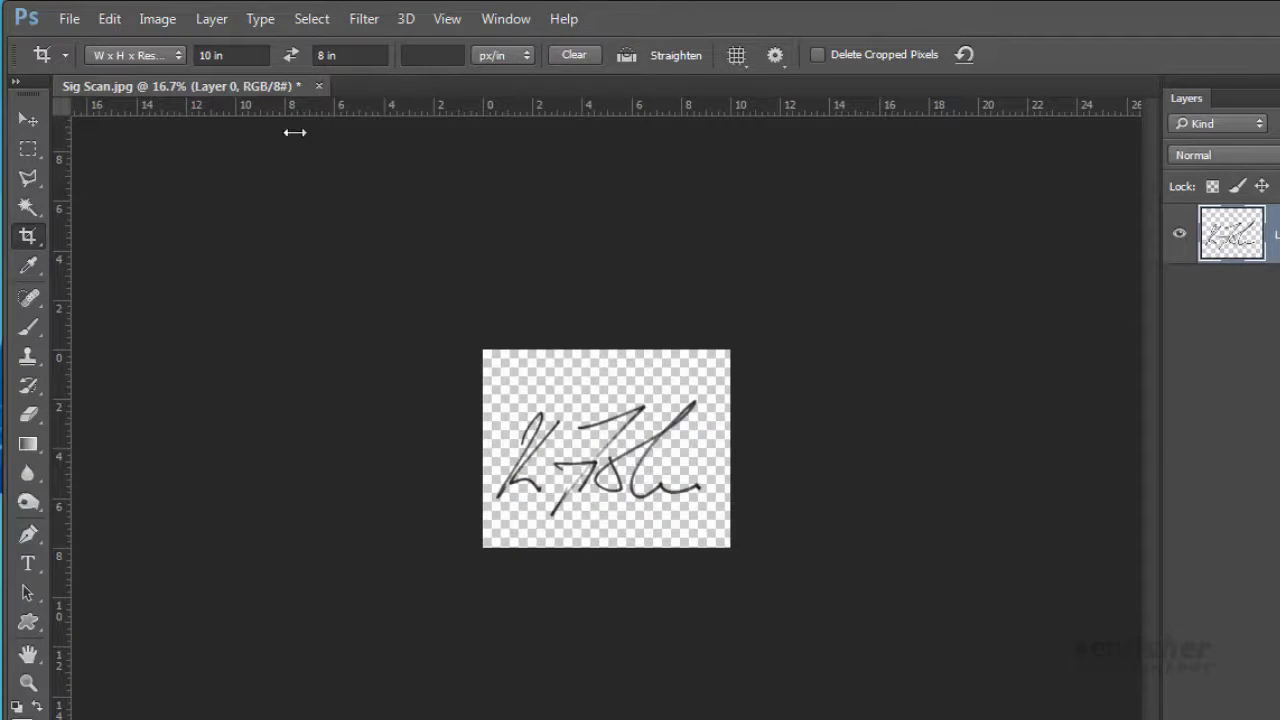
Define the cut-out signature as a brush preset named "kenSig Black".
click(111, 20)
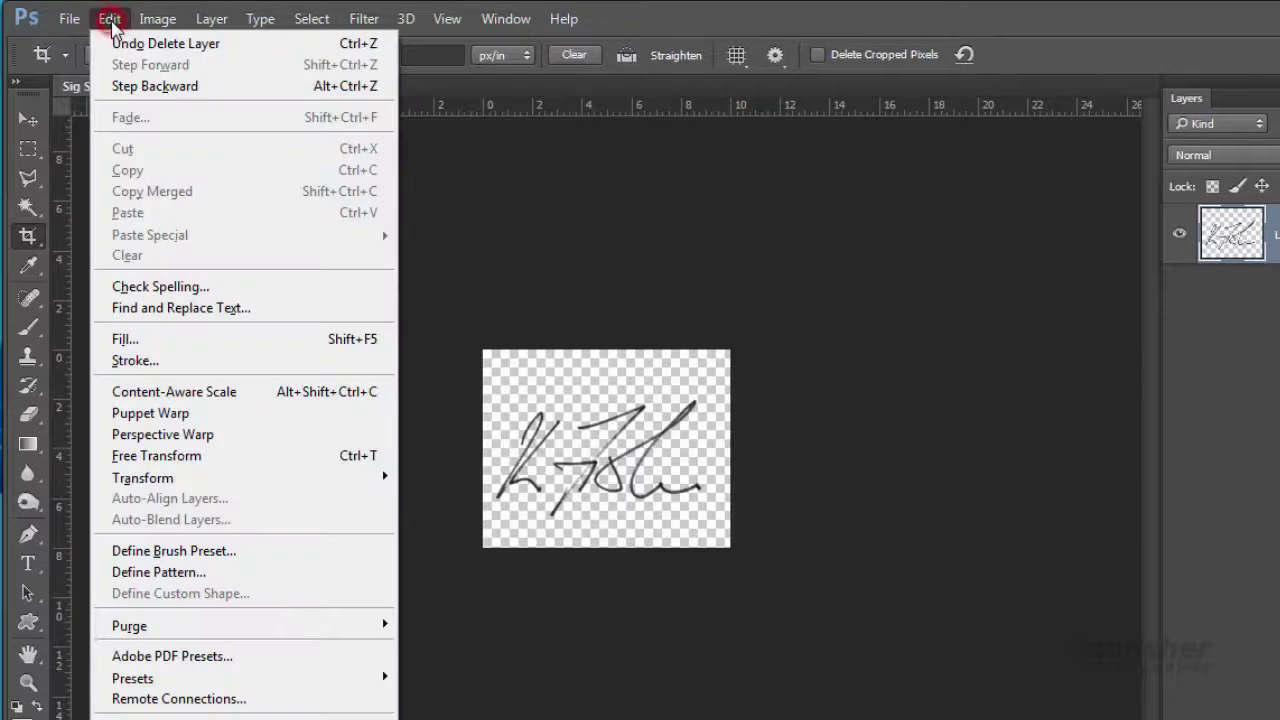
click(252, 551)
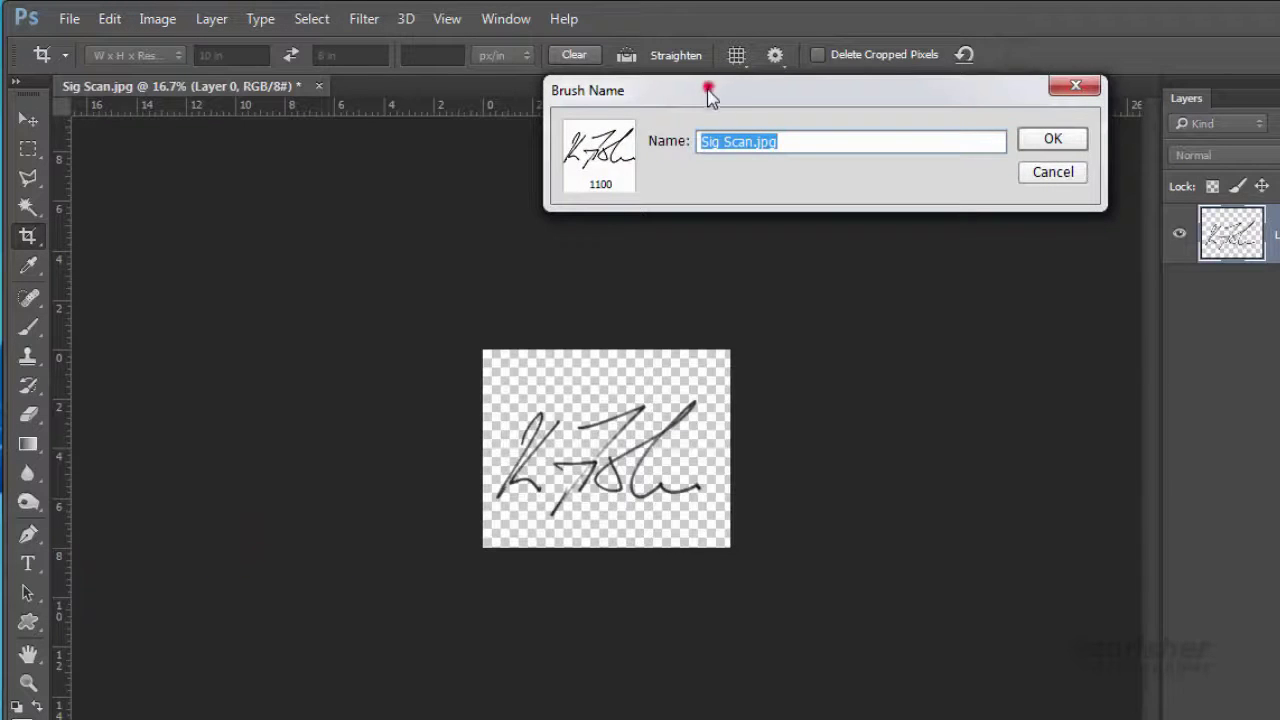
mouse_move(712, 90)
mouse_down()
mouse_move(581, 155)
mouse_move(545, 157)
mouse_up()
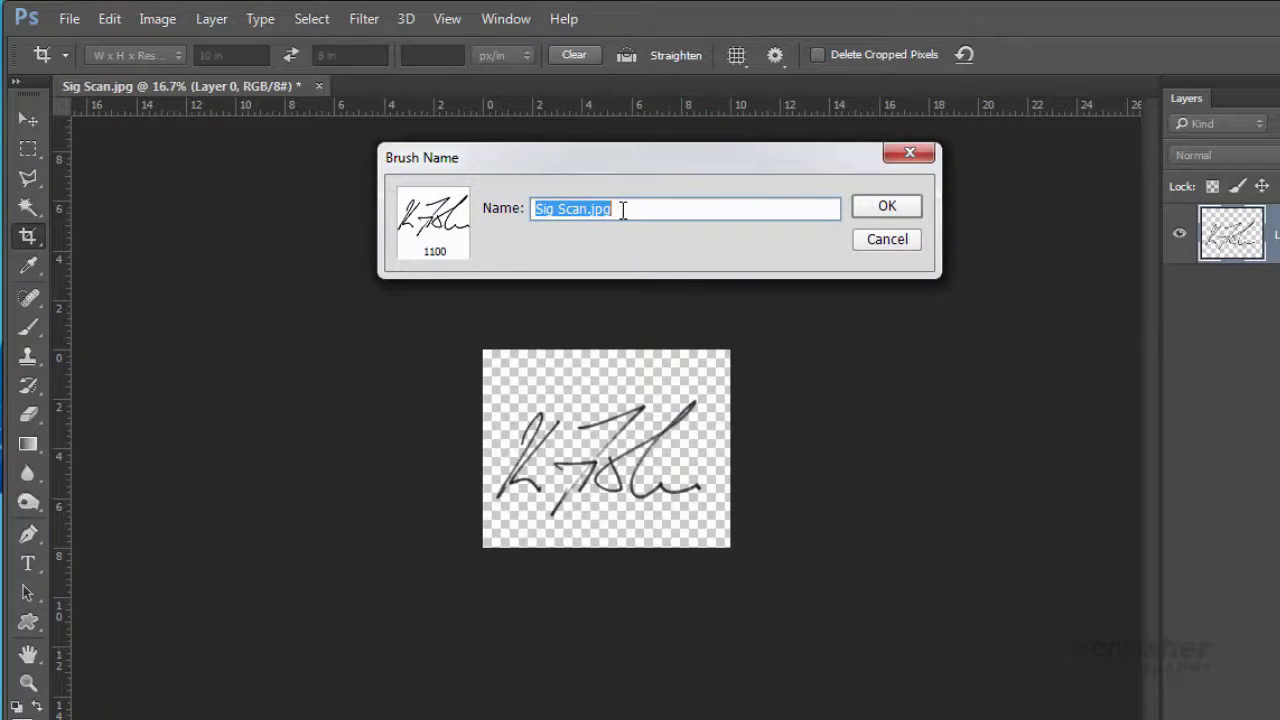
drag(621, 209, 498, 209)
text(kenSig Black)
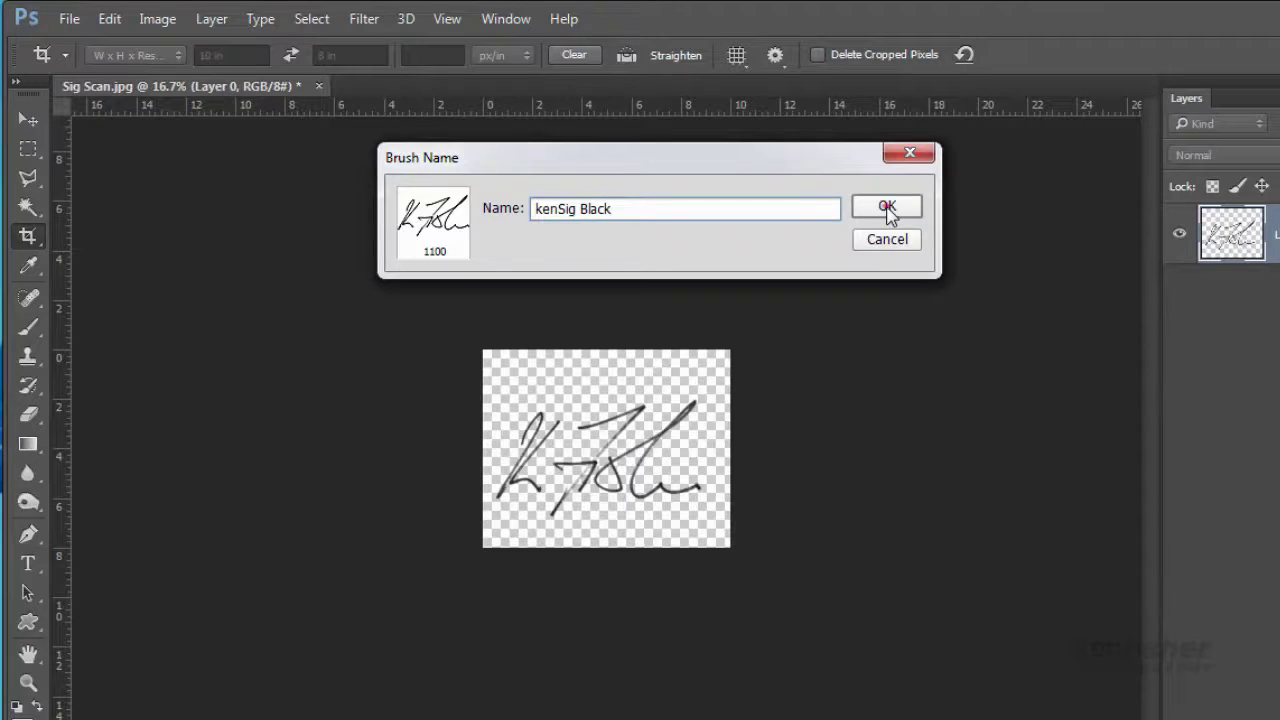
click(887, 208)
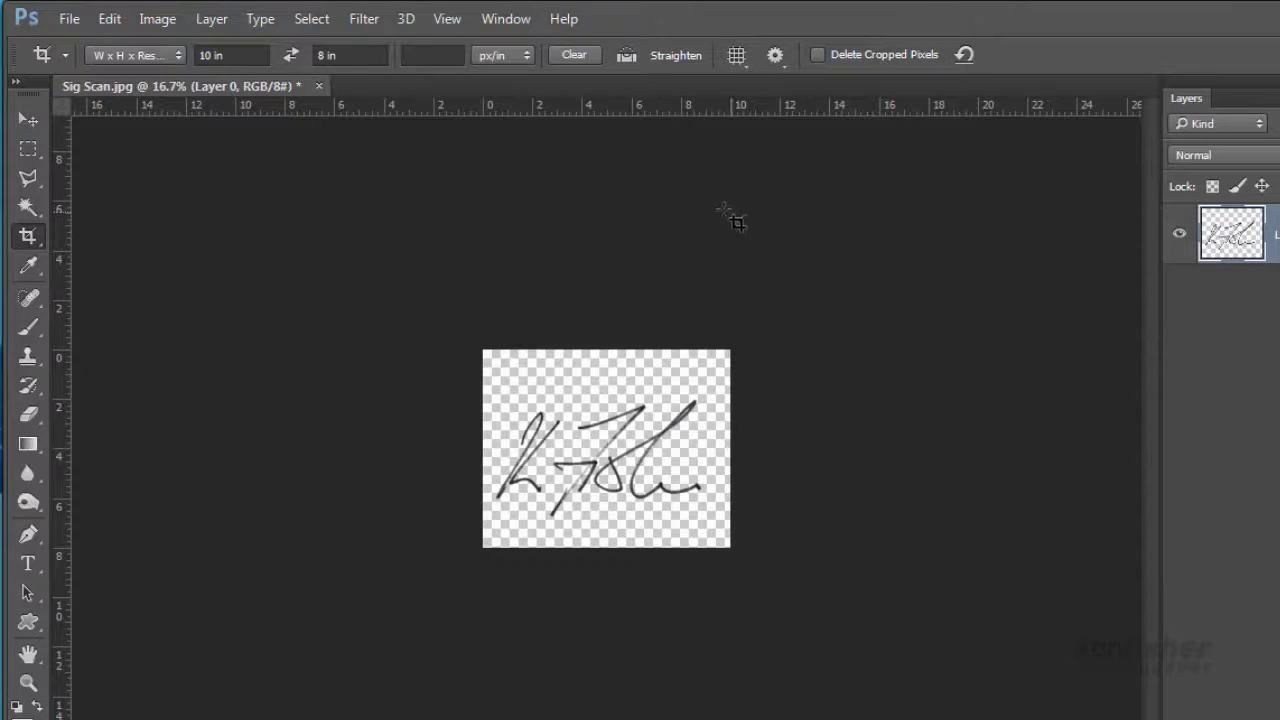
Activate the Brush tool and check the brush presets for the new 1100 px signature brush.
click(29, 326)
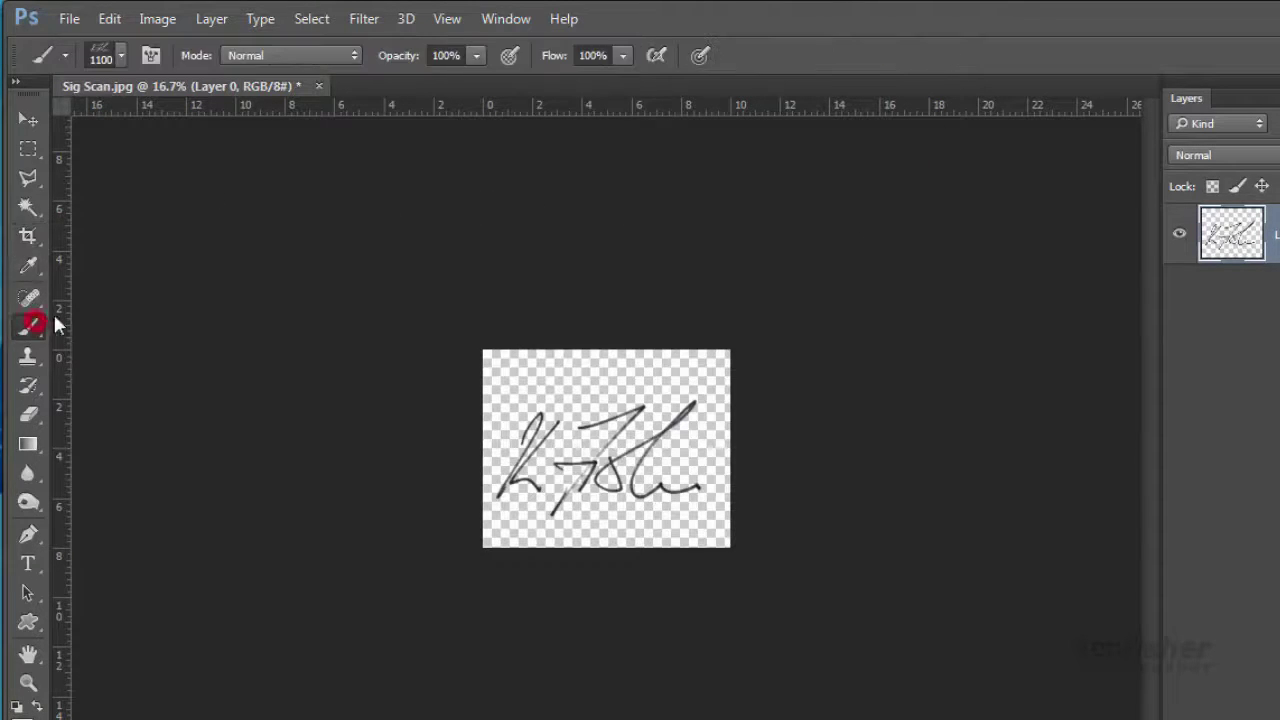
click(121, 55)
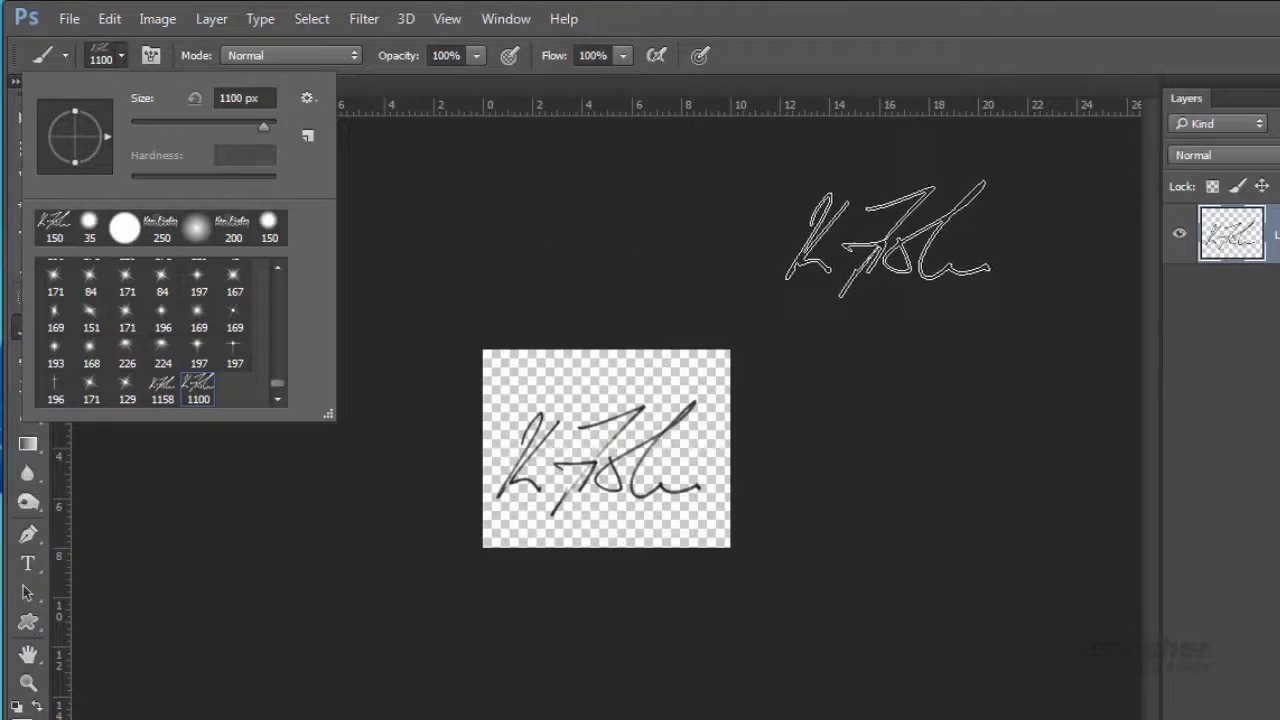
click(854, 43)
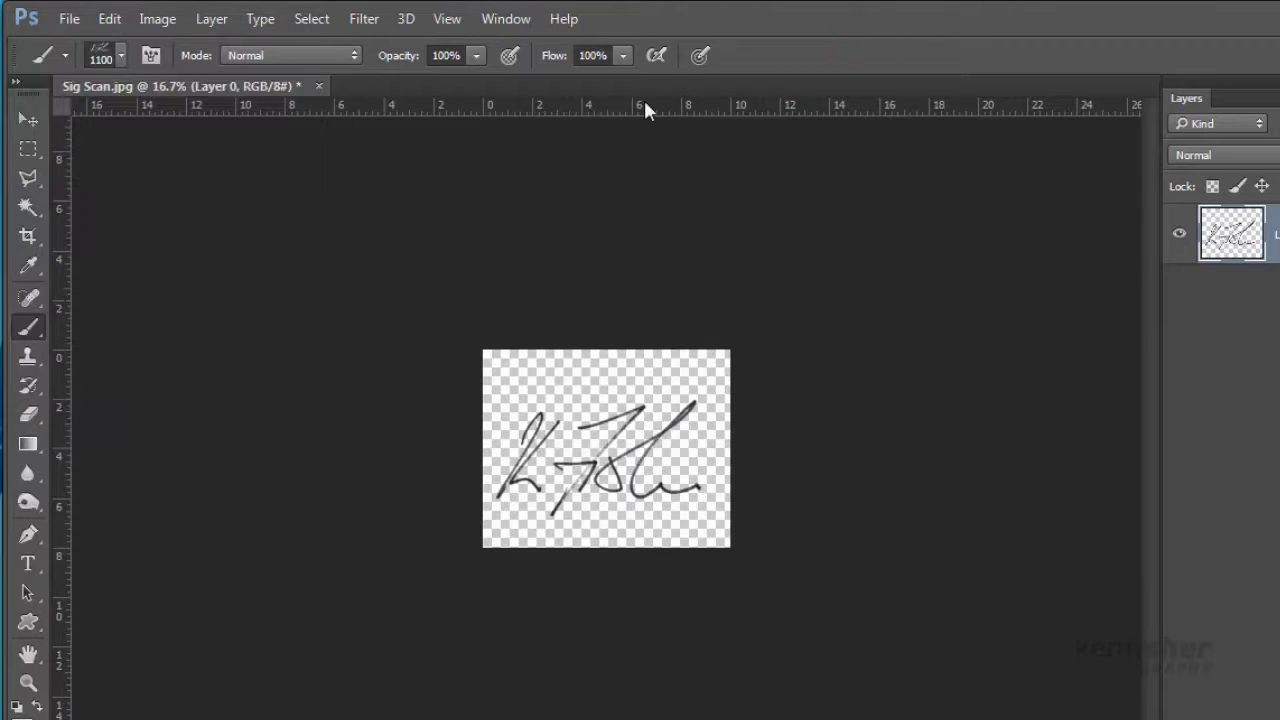
Open the recent photo _KF_9037 FB.jpg and stamp the signature in white at 175 px on the grass in its lower-left area.
click(68, 19)
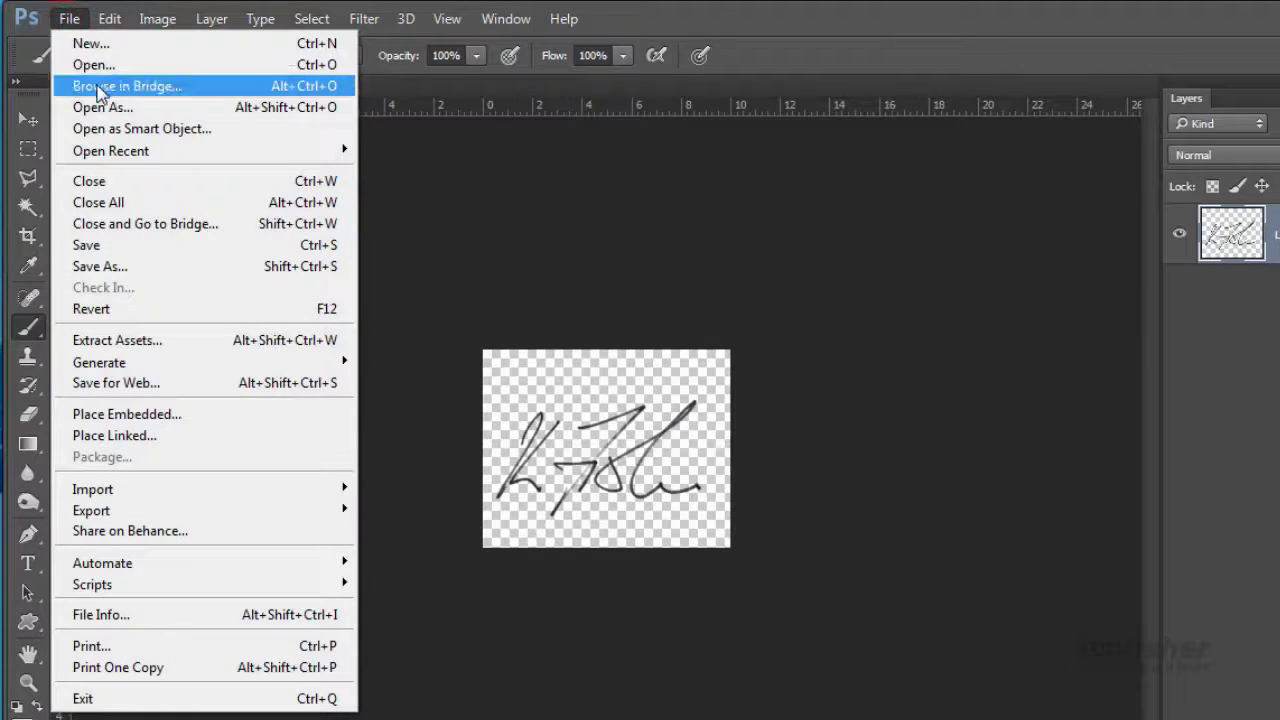
click(138, 152)
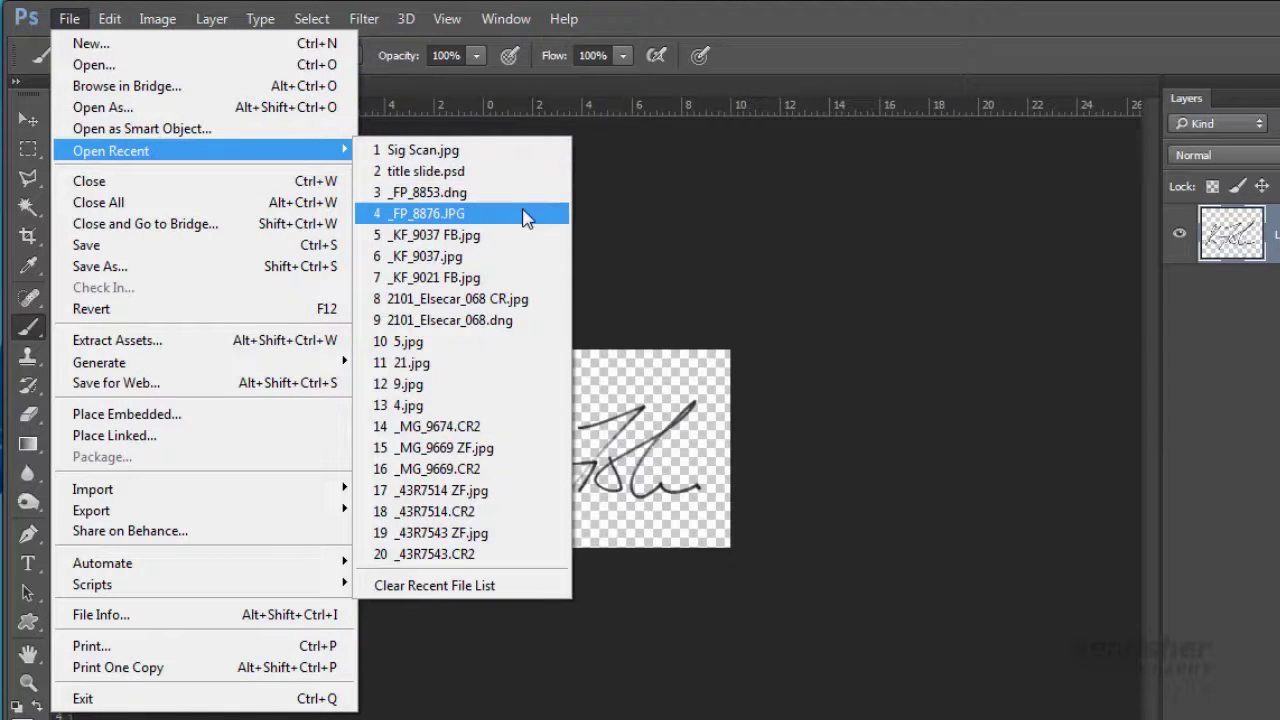
click(471, 240)
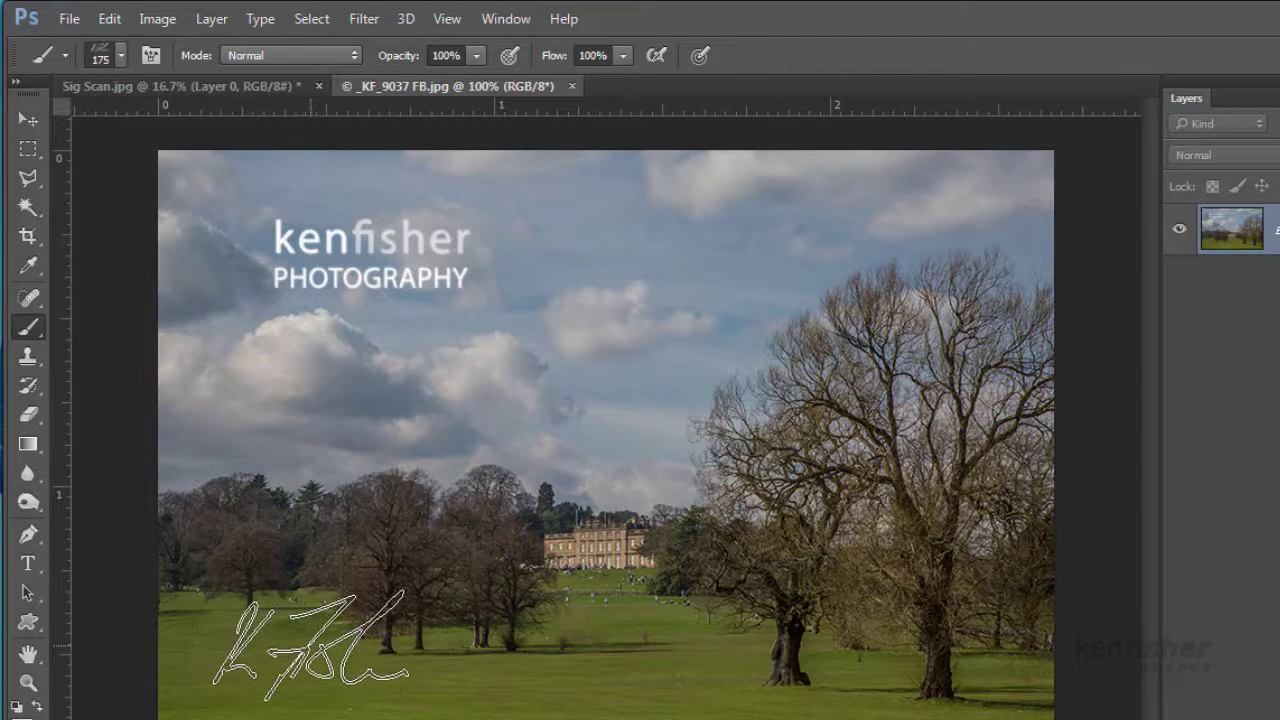
click(310, 645)
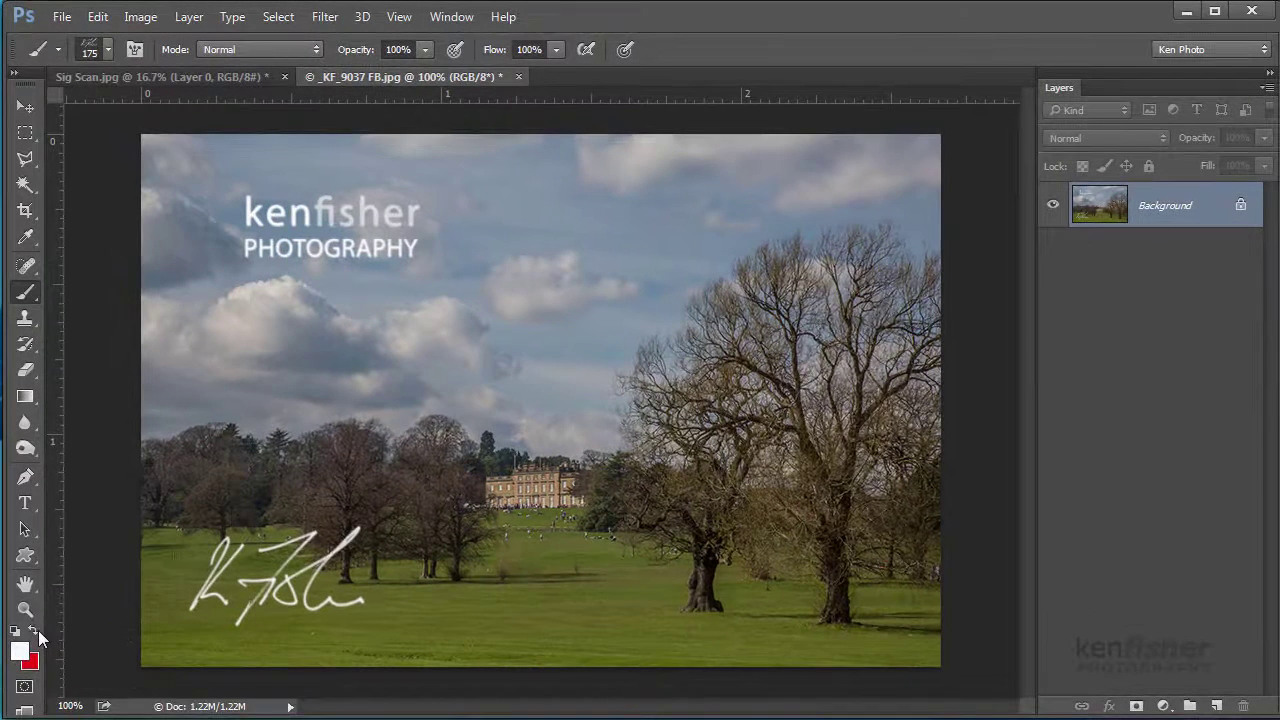
Stamp the signature in red in the photo's upper sky and in blue (0f1af5) in the sky above the mansion.
click(36, 630)
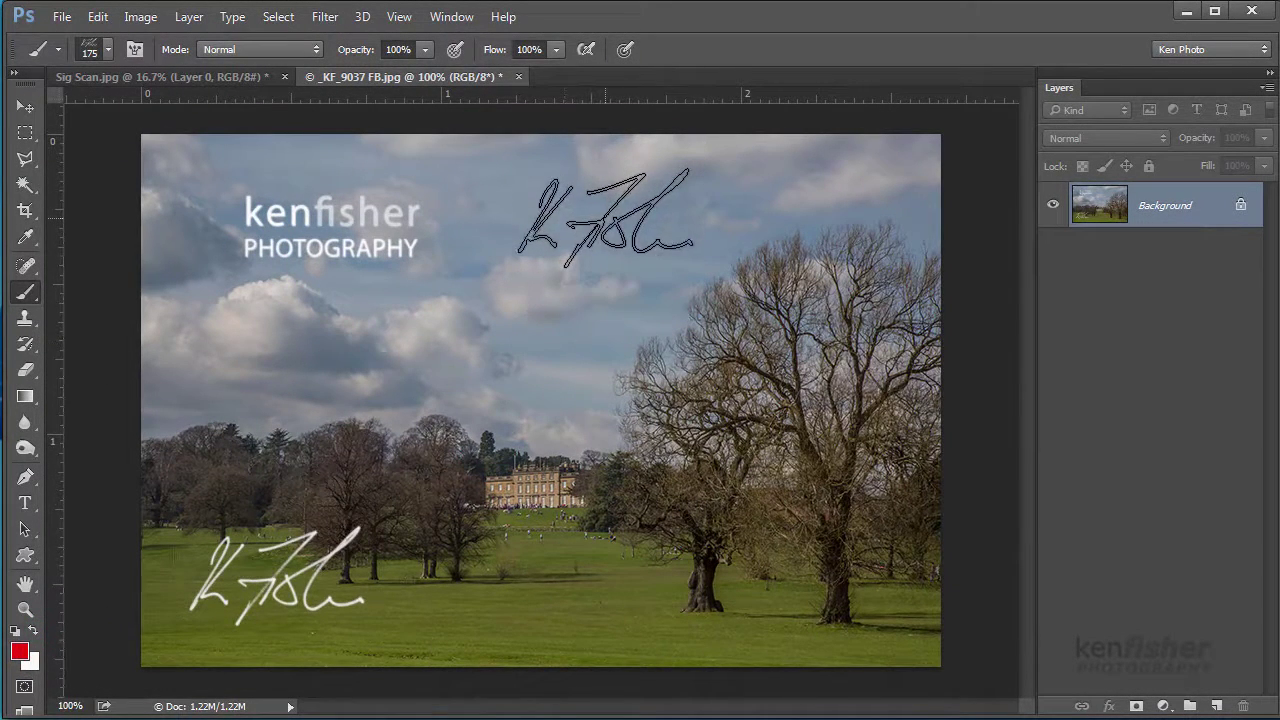
click(603, 218)
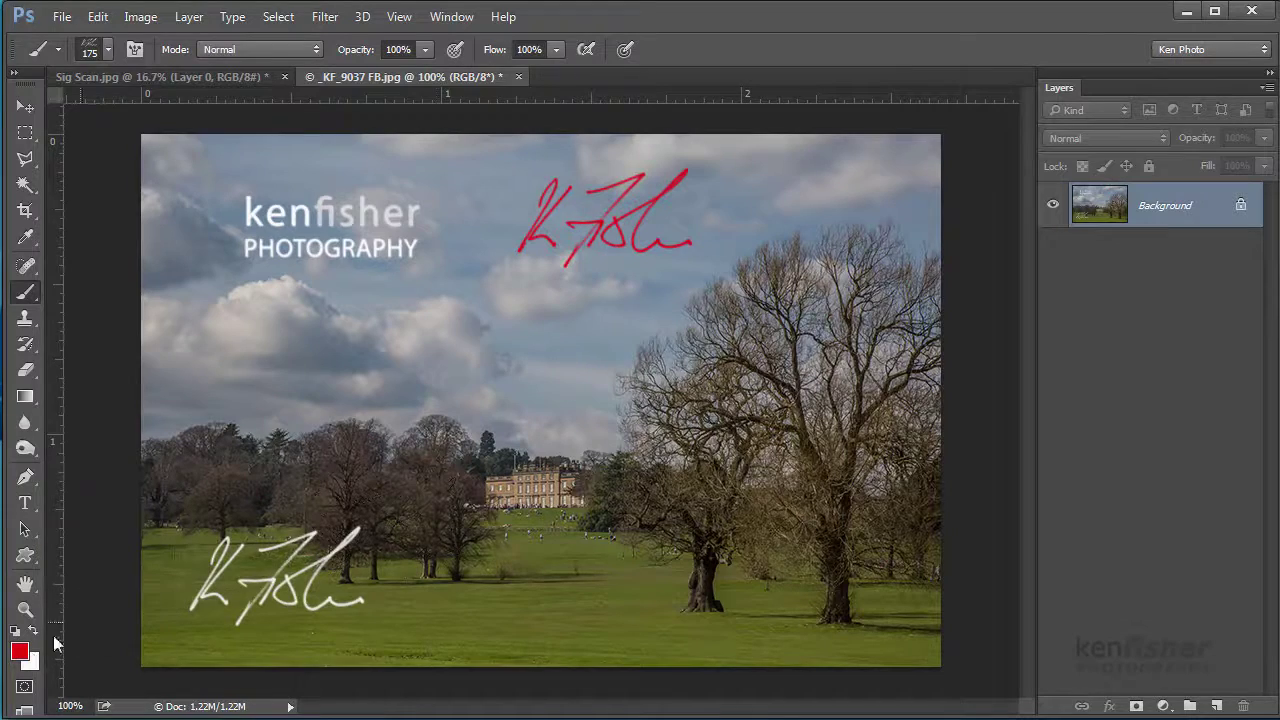
click(20, 652)
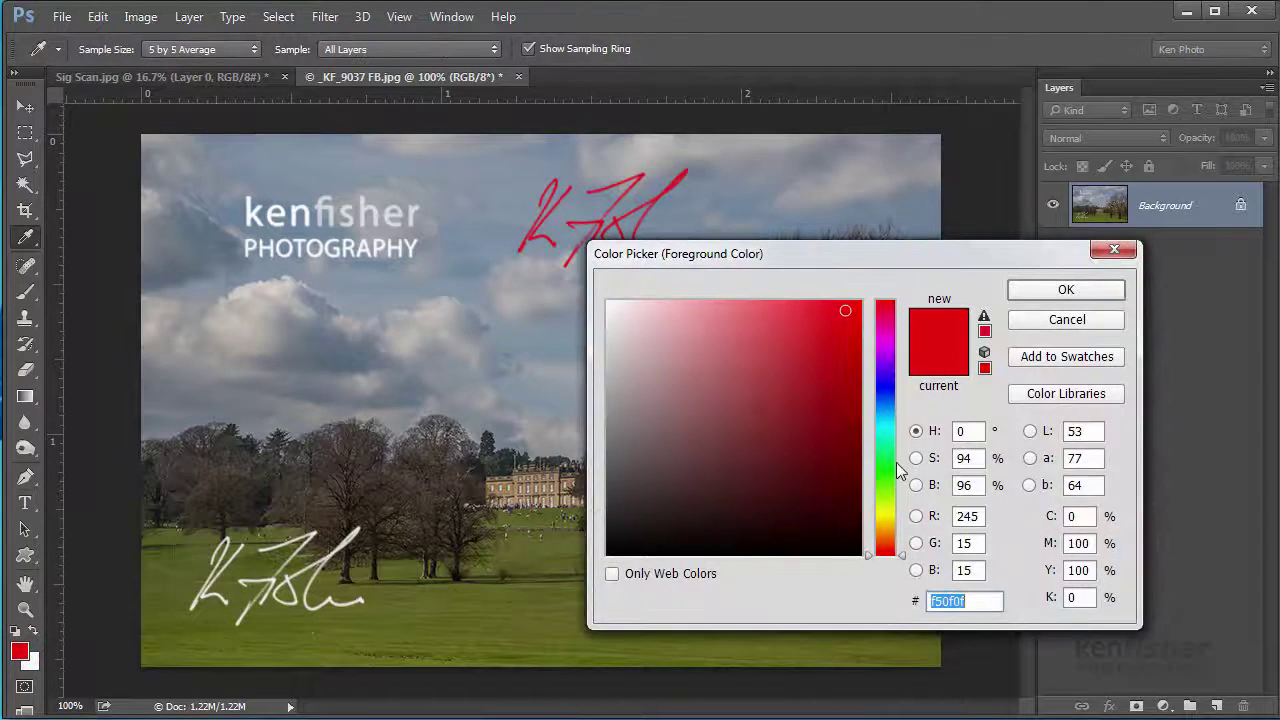
click(886, 388)
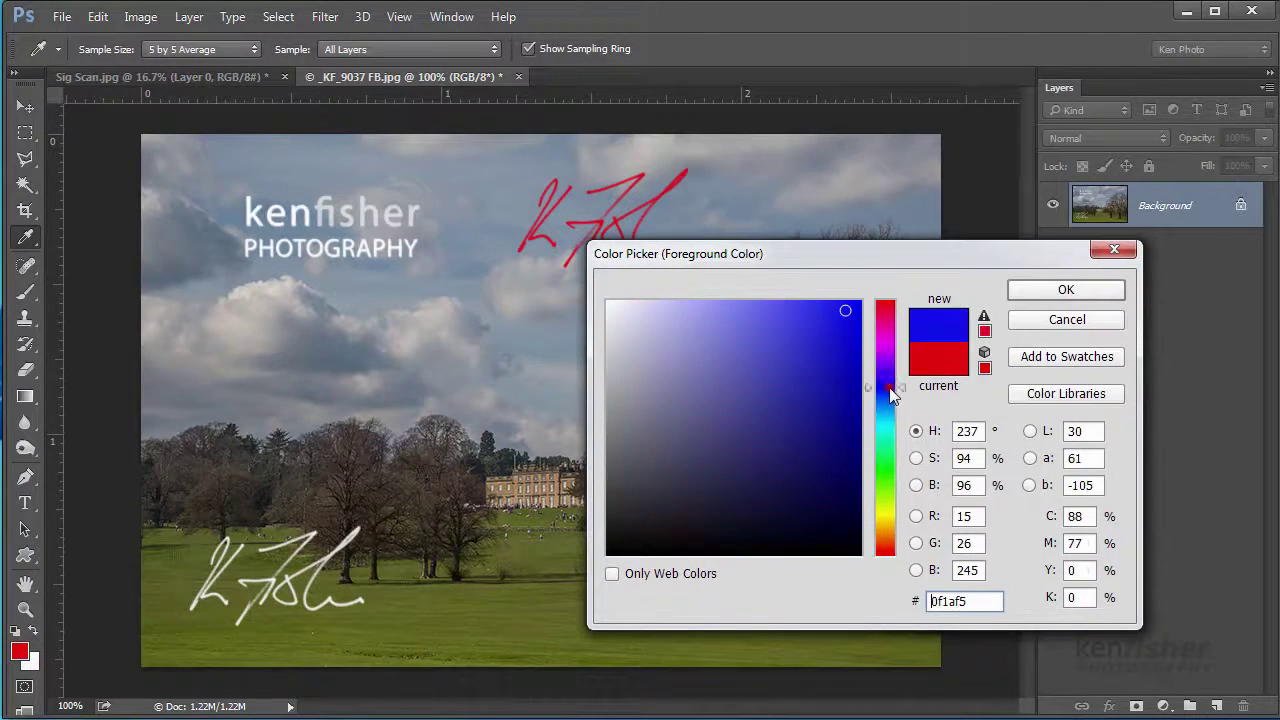
click(1062, 290)
click(510, 340)
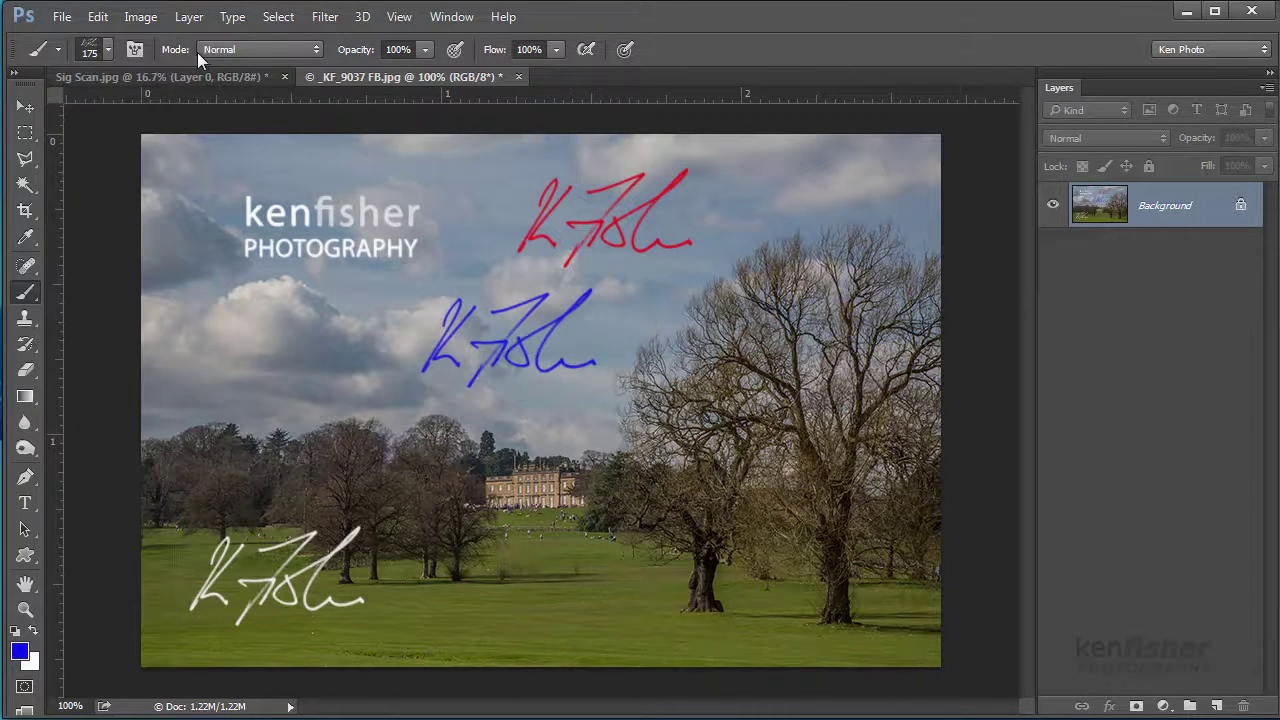
Save Sig Scan.jpg to the Desktop as a PNG named "KenSig Black", with Smallest / Slow compression and no interlacing.
click(179, 73)
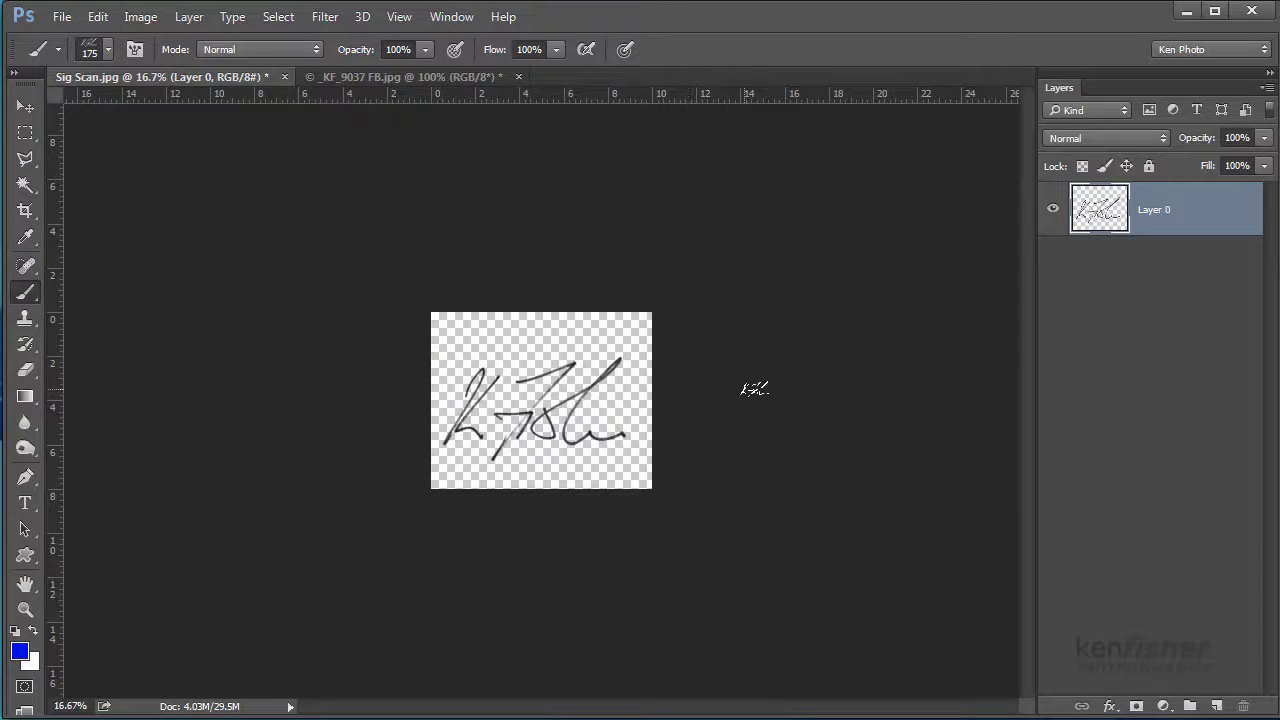
click(62, 18)
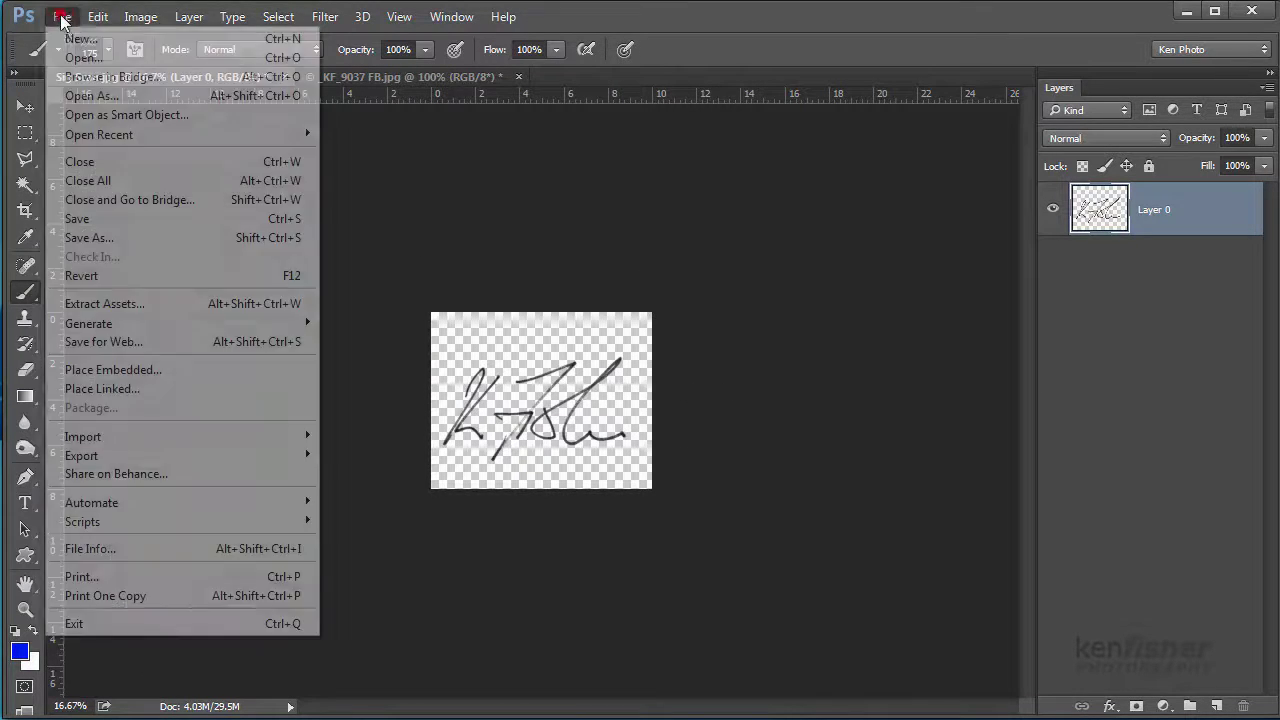
click(138, 237)
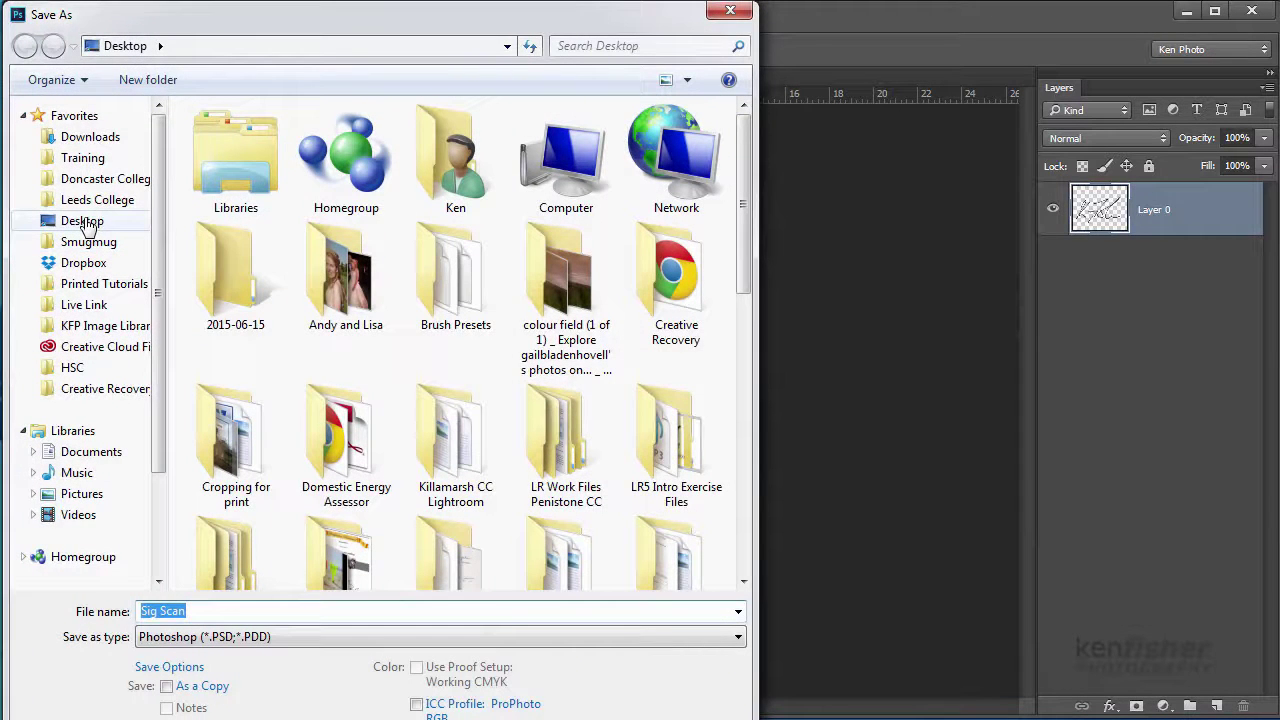
click(88, 226)
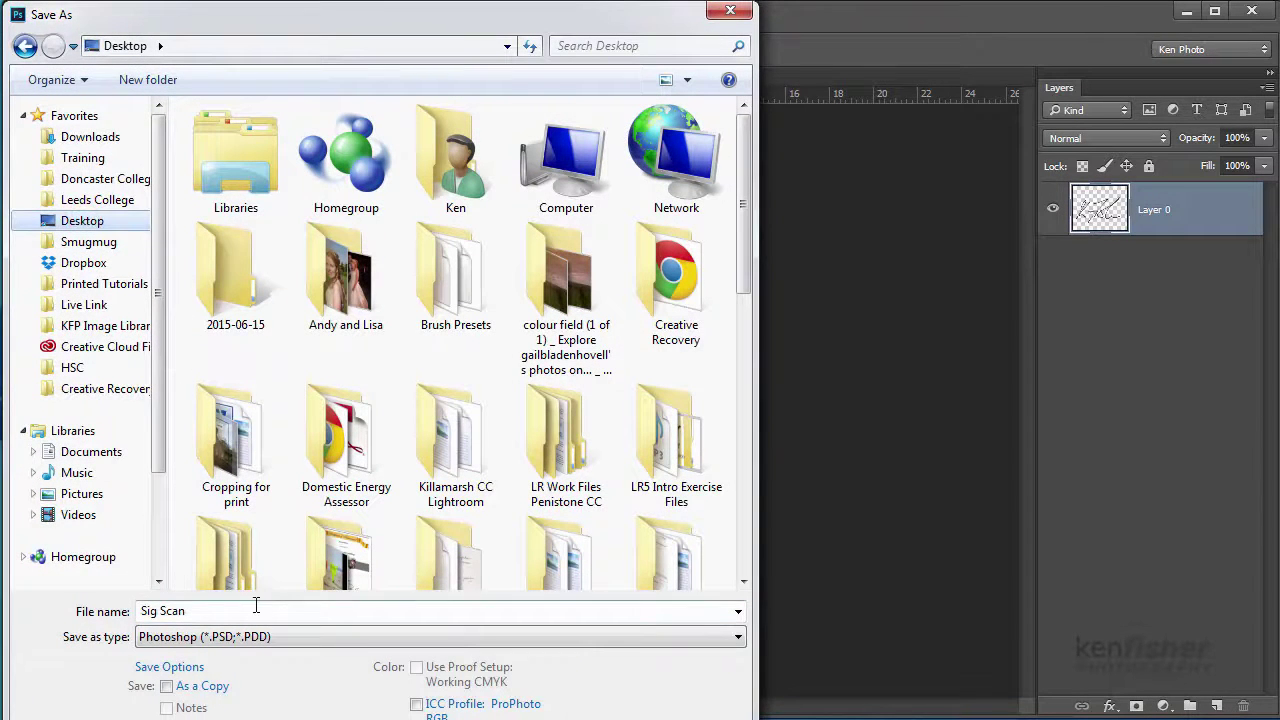
double_click(188, 610)
click(229, 610)
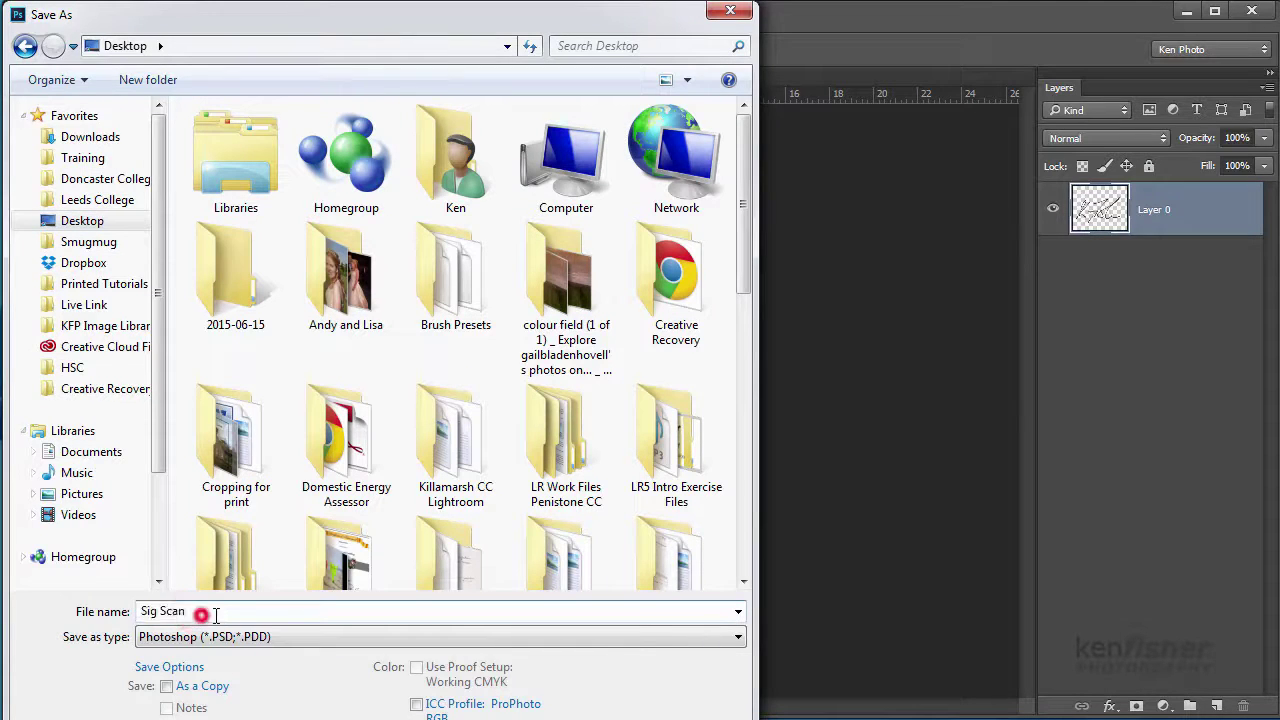
drag(188, 607, 83, 611)
text(KenS)
click(738, 637)
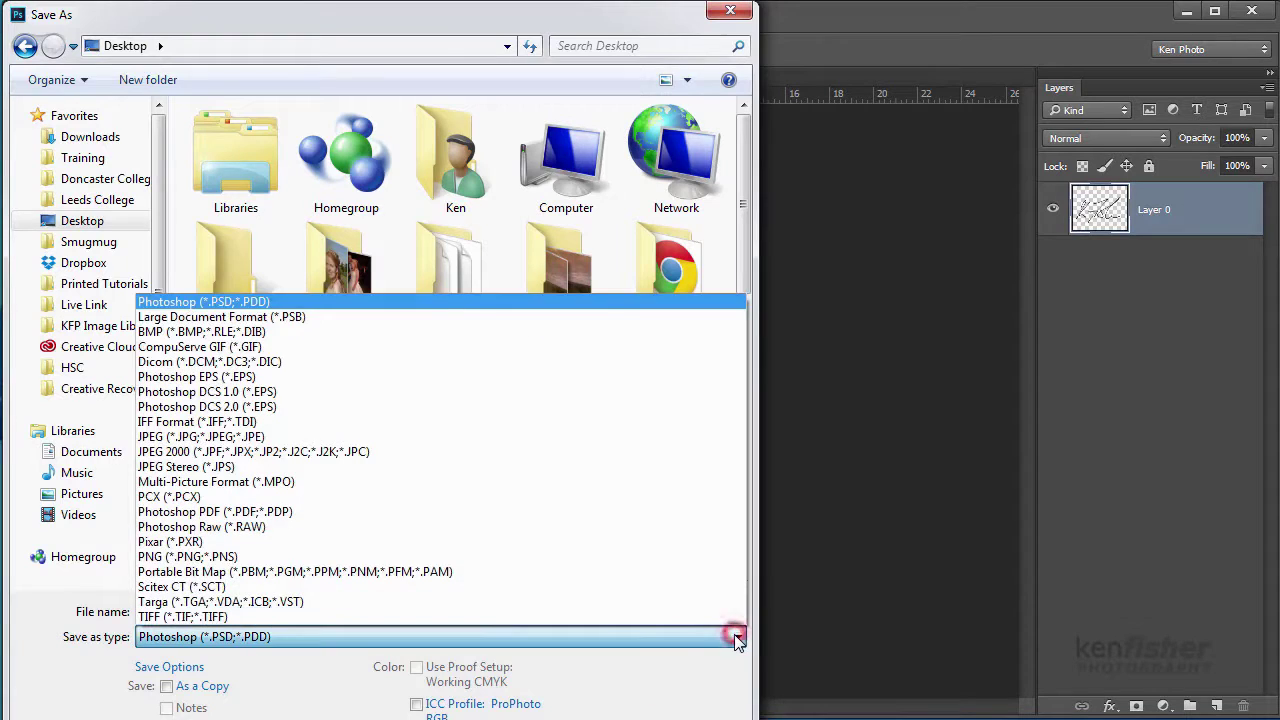
click(298, 558)
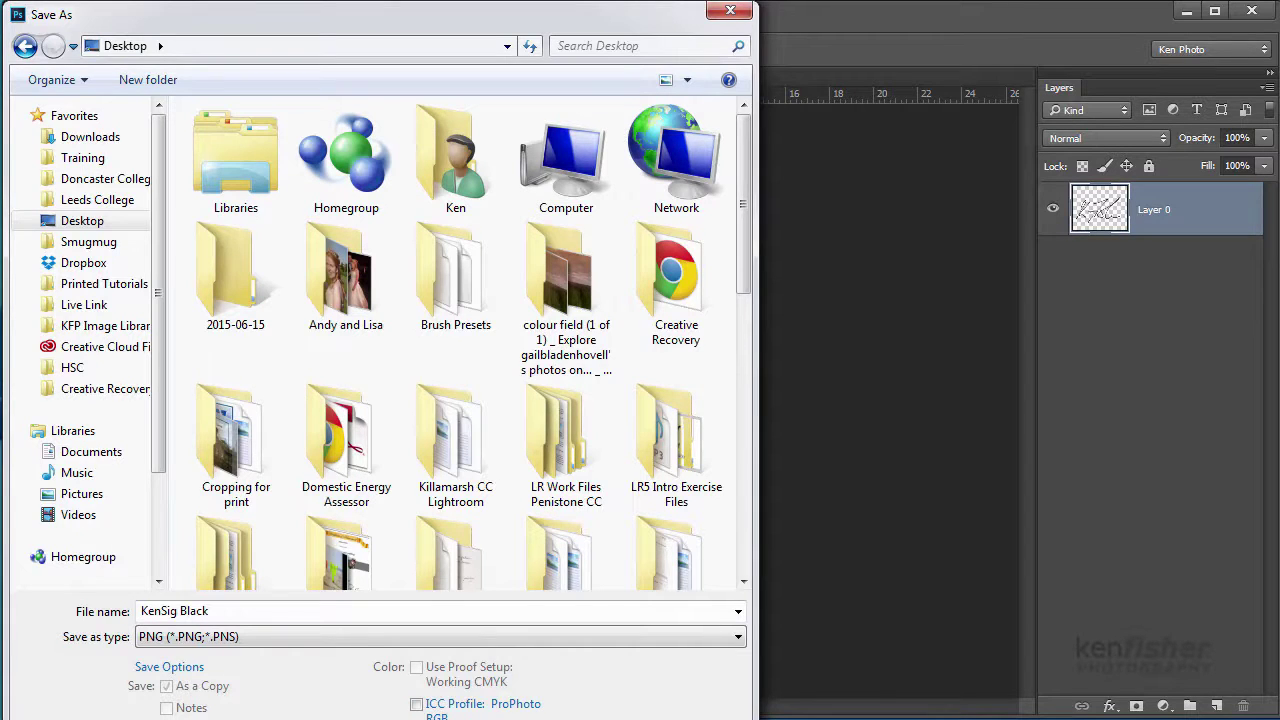
key(Return)
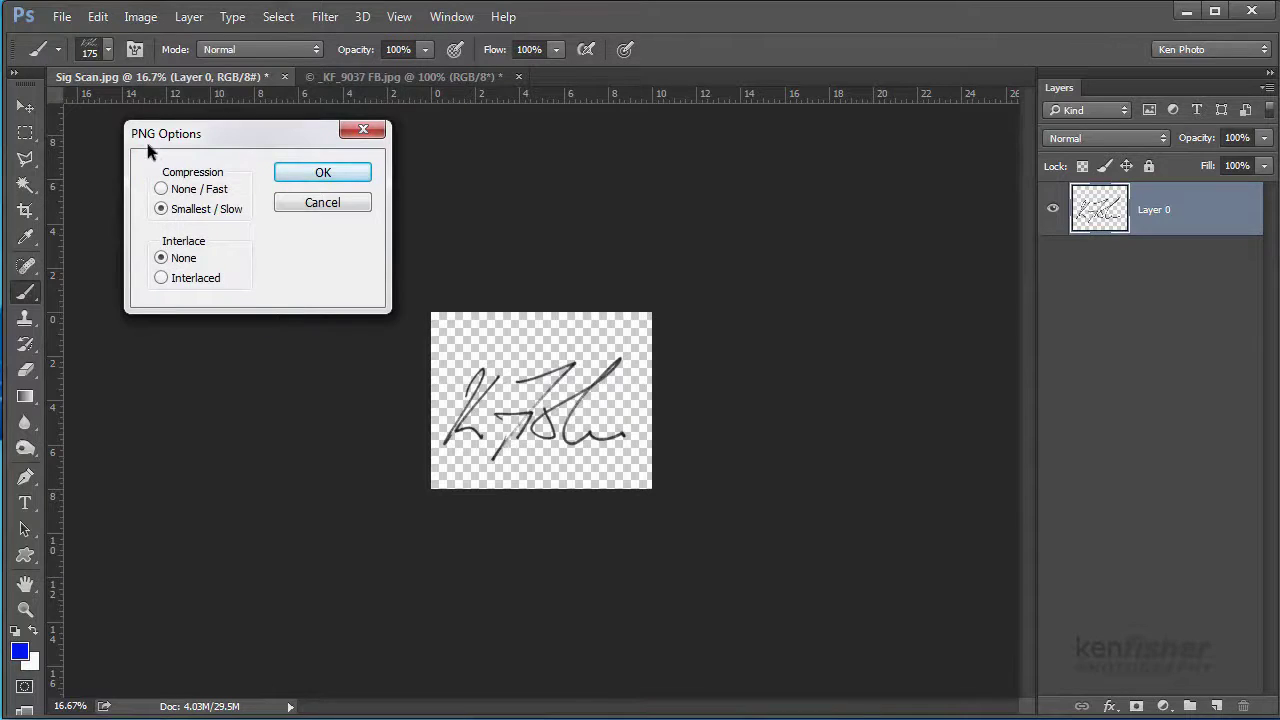
click(321, 173)
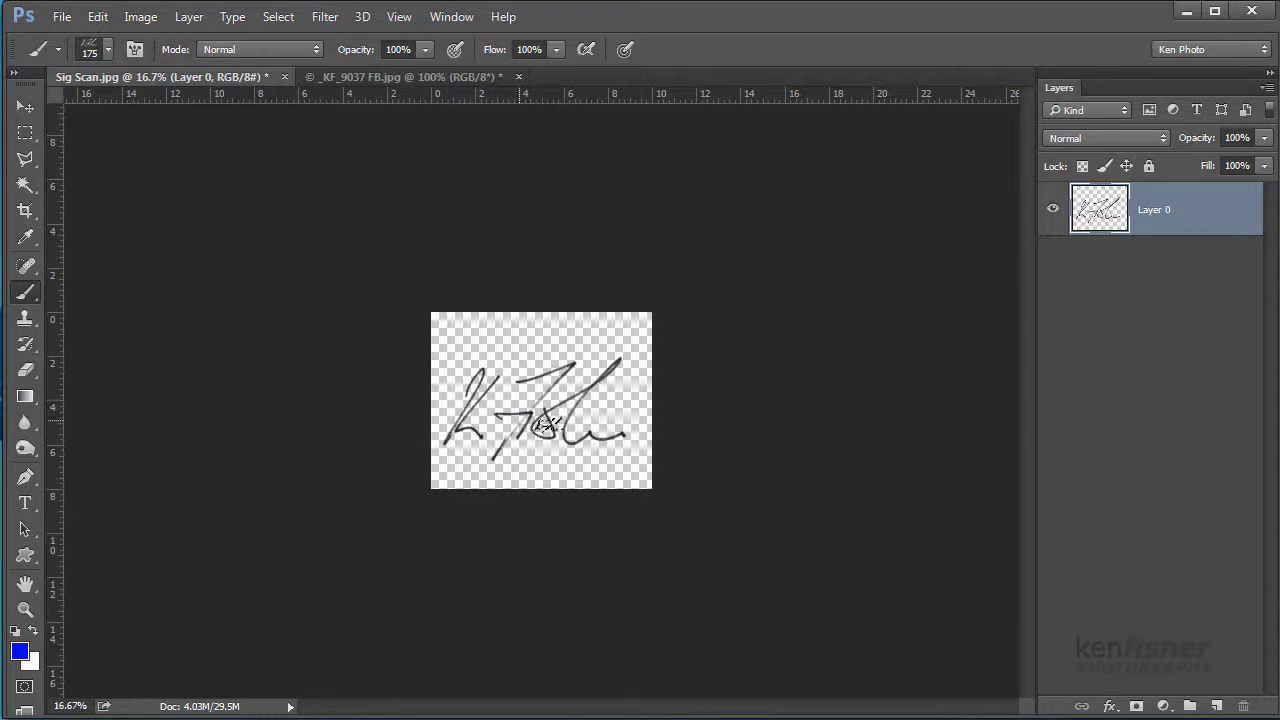
Make white the foreground color and fill the signature strokes with it while preserving transparency.
click(33, 631)
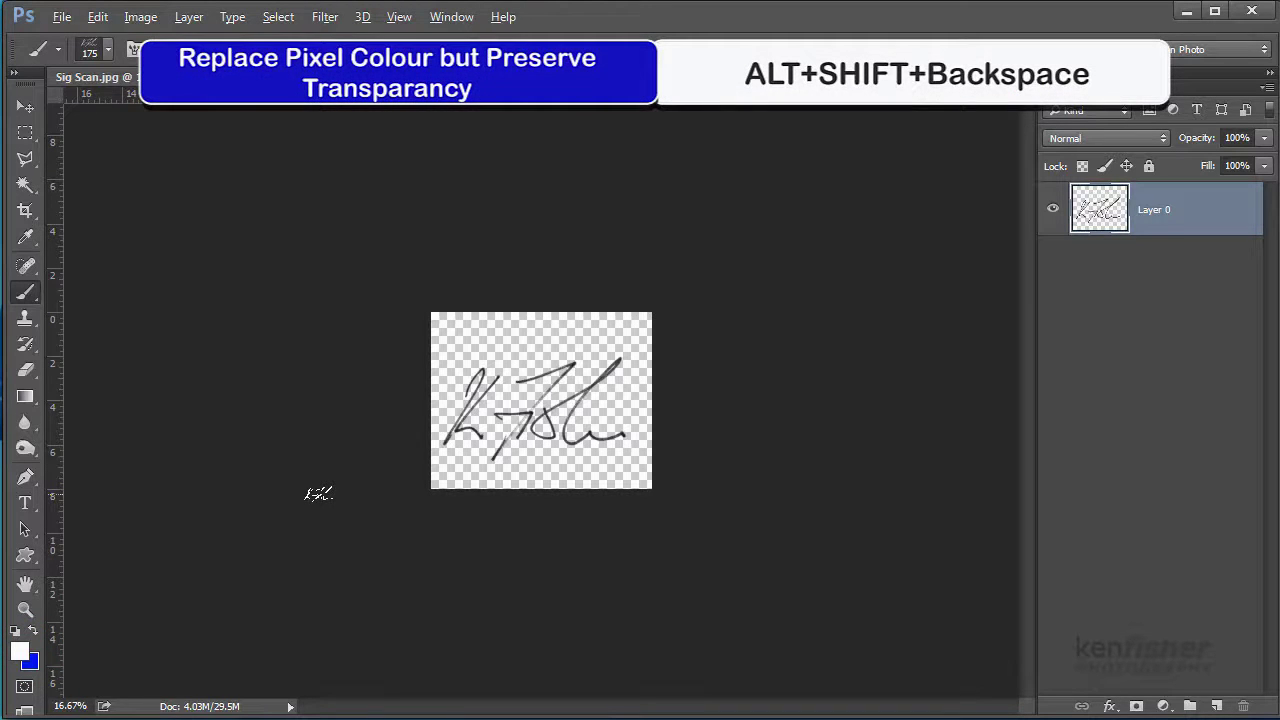
key(alt+shift+BackSpace)
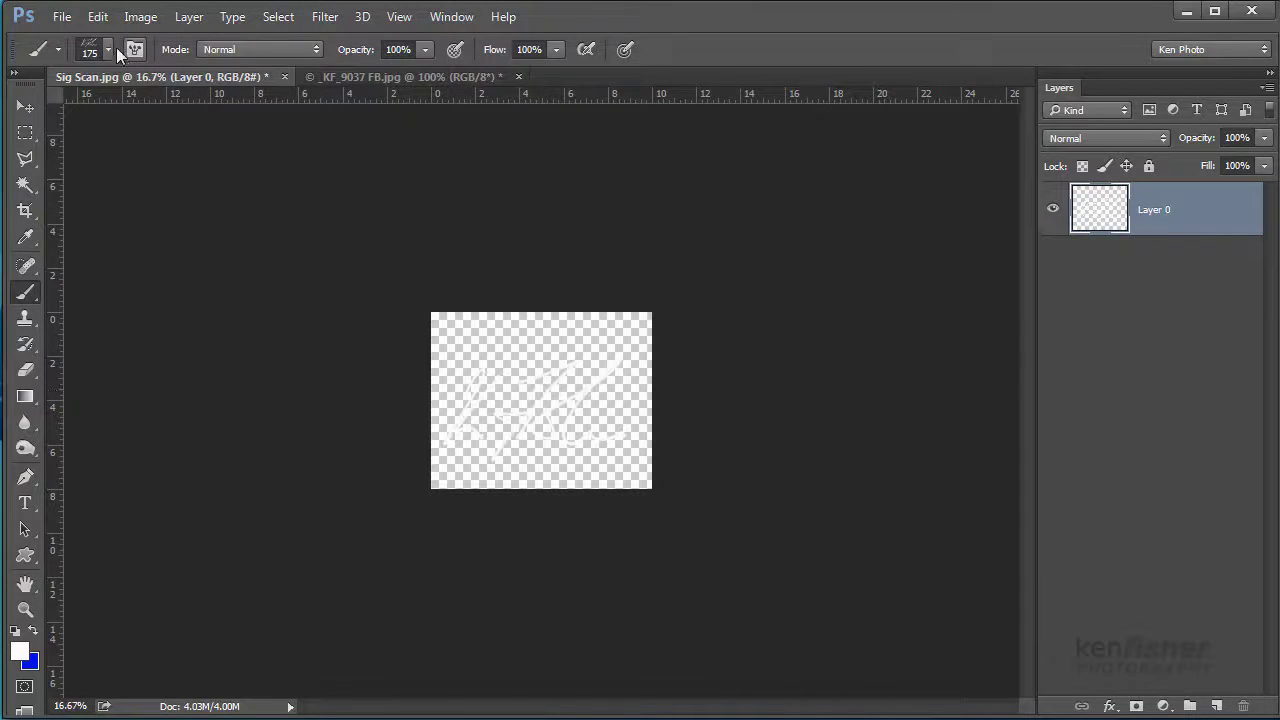
Save the white signature to the Desktop as a PNG named "Ken Sig White", with Smallest / Slow compression and no interlacing.
click(61, 18)
click(117, 237)
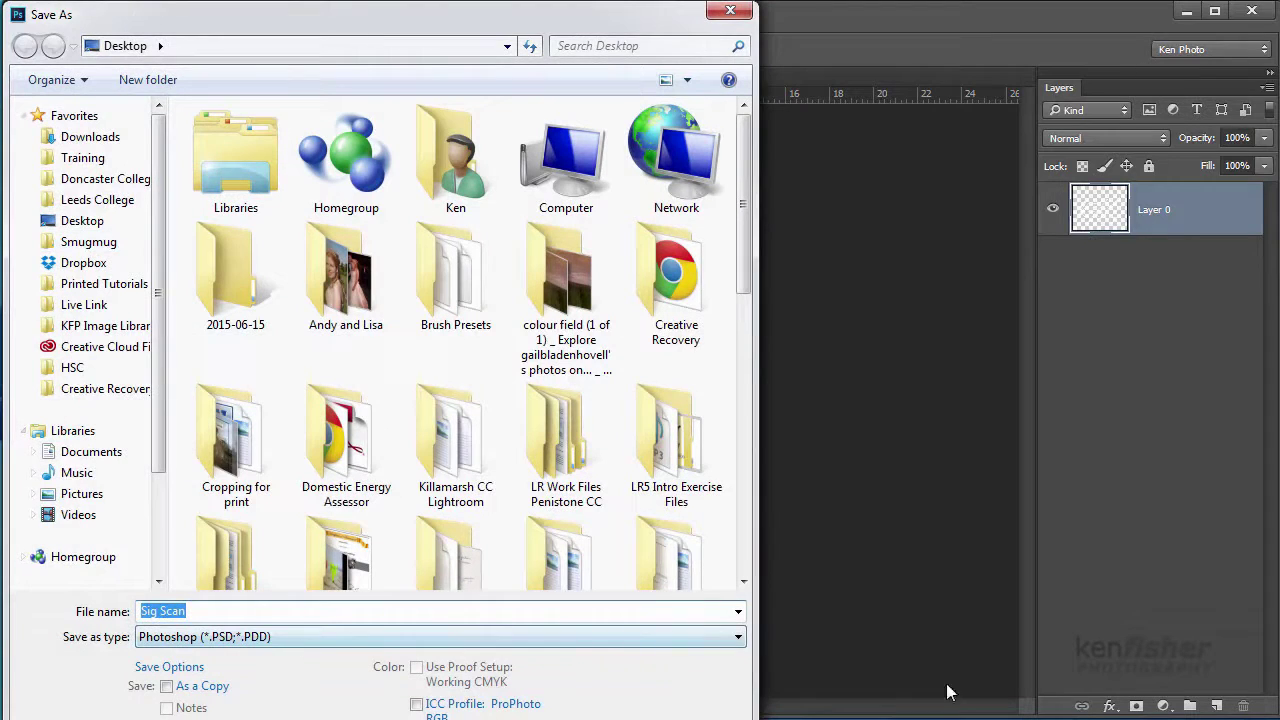
click(739, 638)
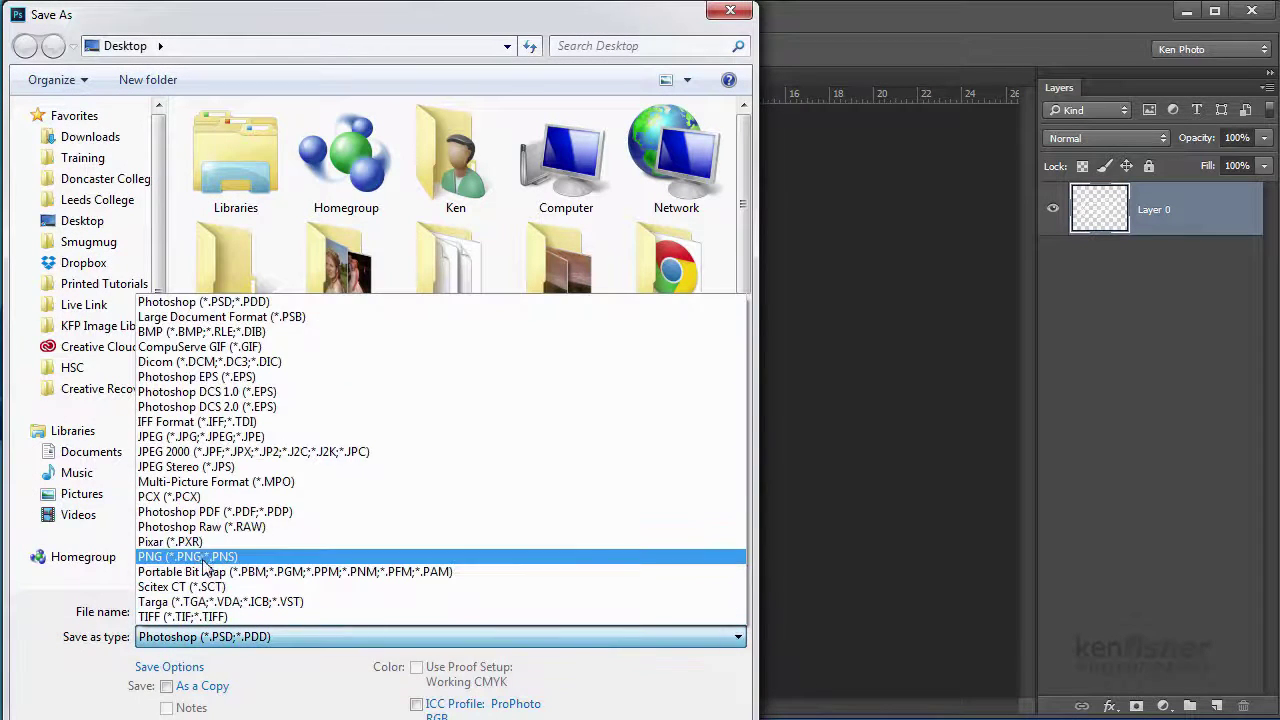
click(200, 556)
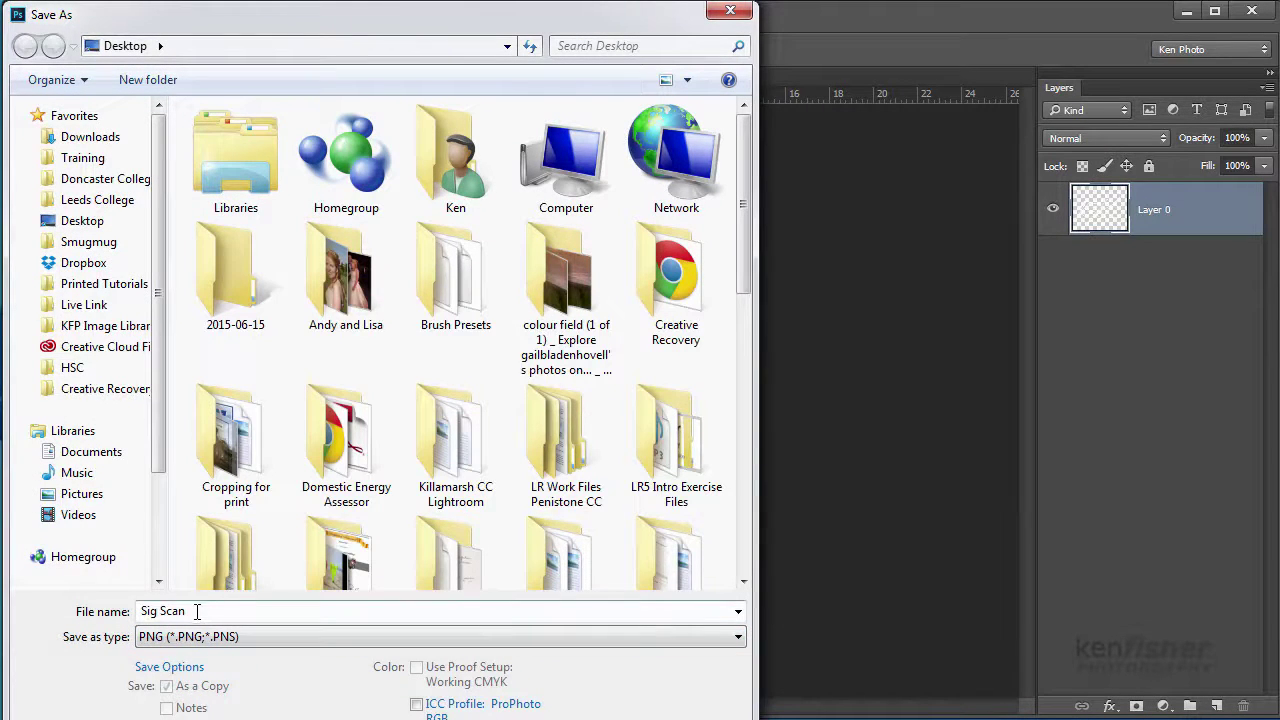
drag(196, 611, 118, 620)
text(K)
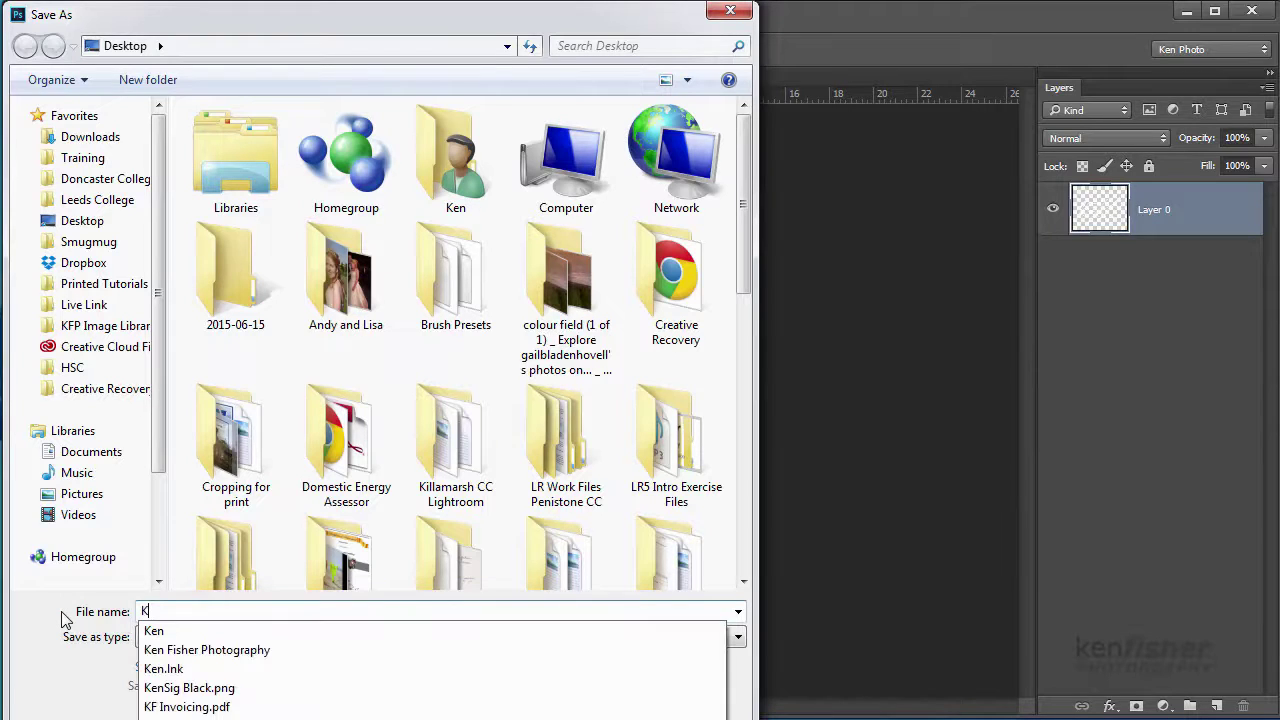
text(en Sig White)
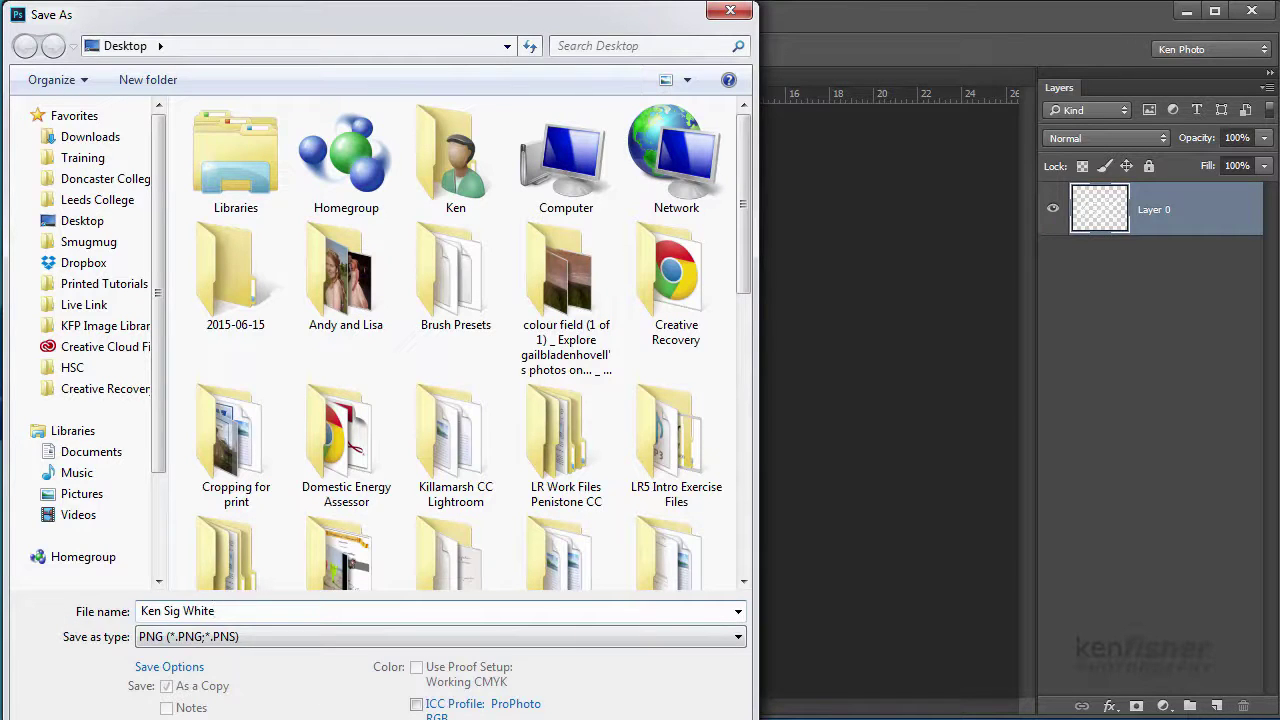
key(Return)
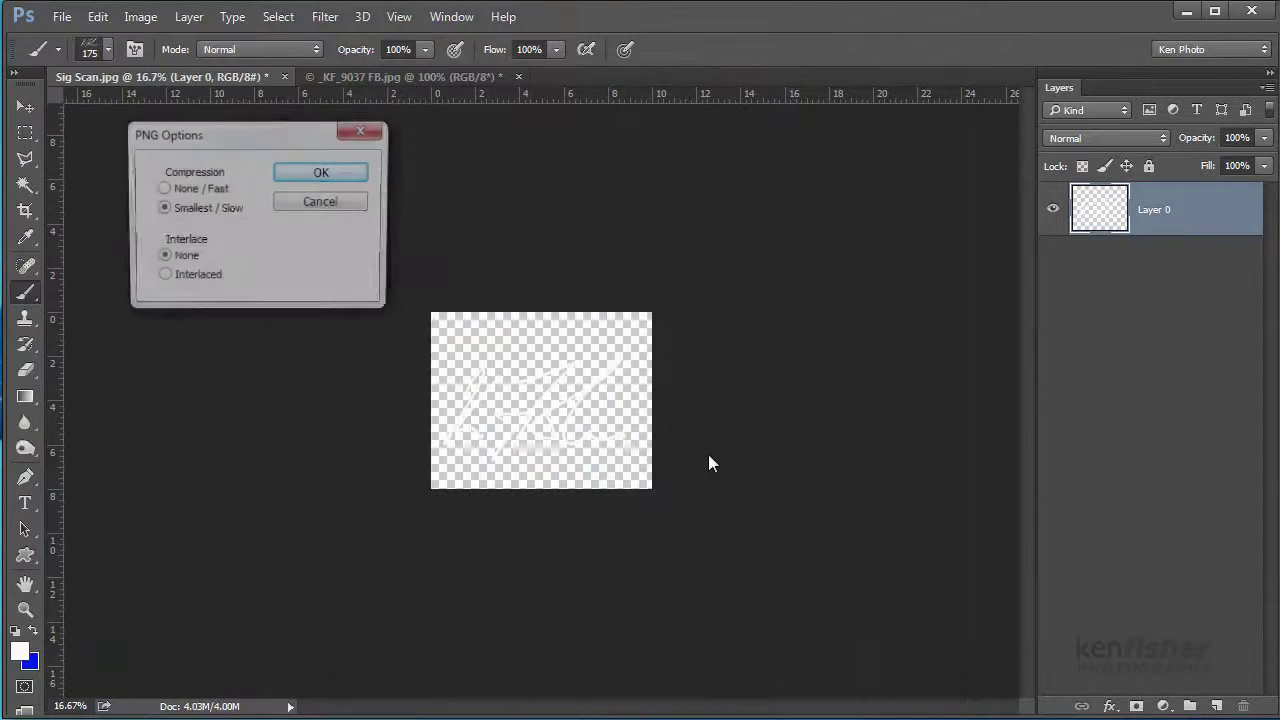
click(334, 173)
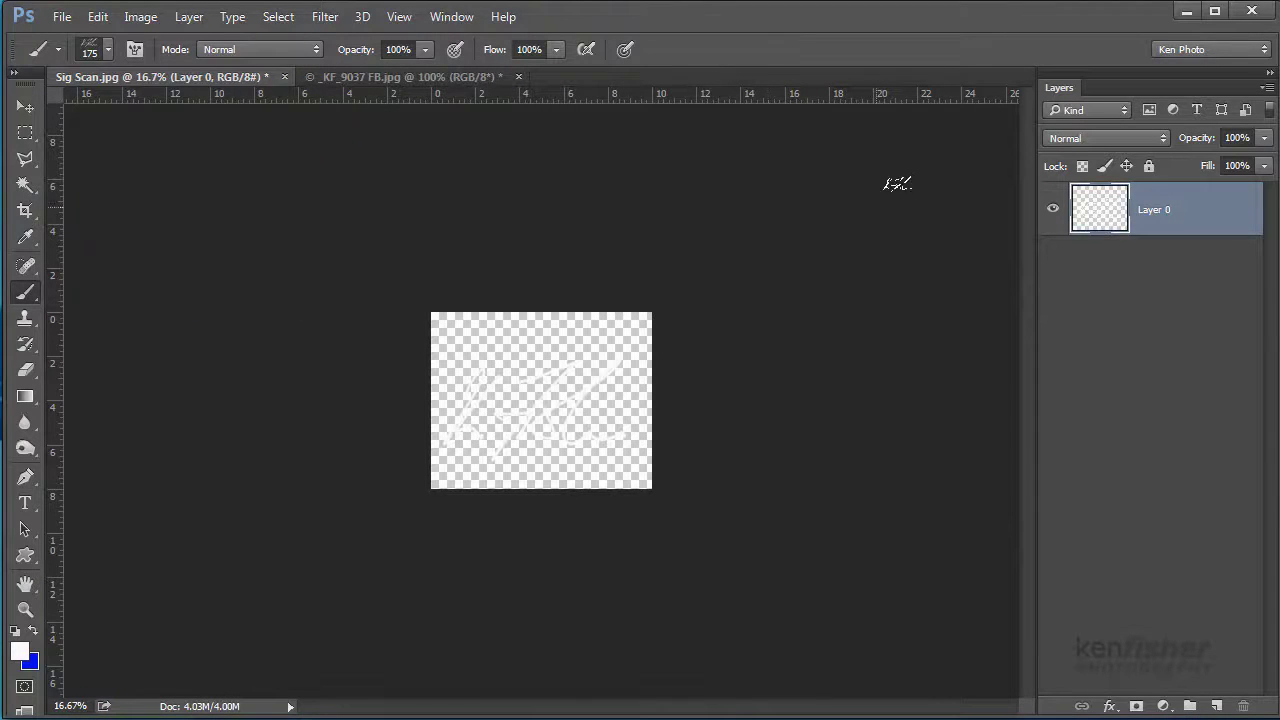
Switch to Lightroom and open the Watermark Editor for the selected tree photo.
click(1187, 12)
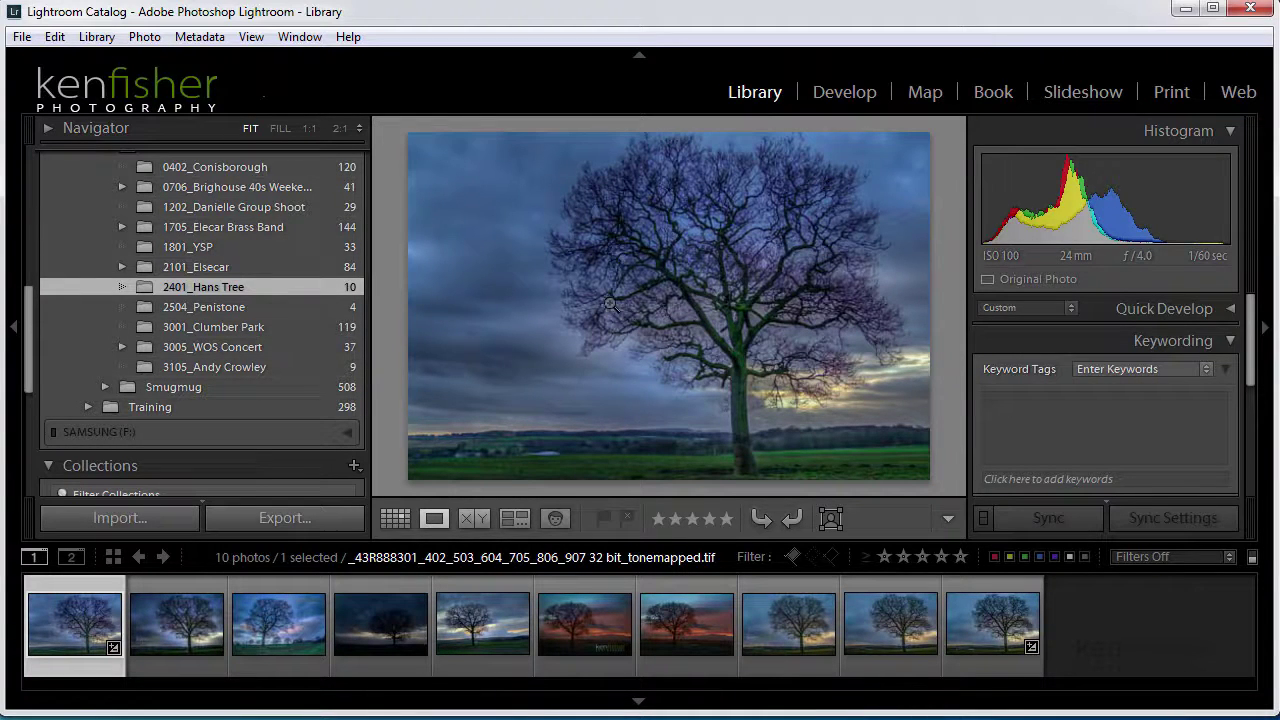
click(54, 38)
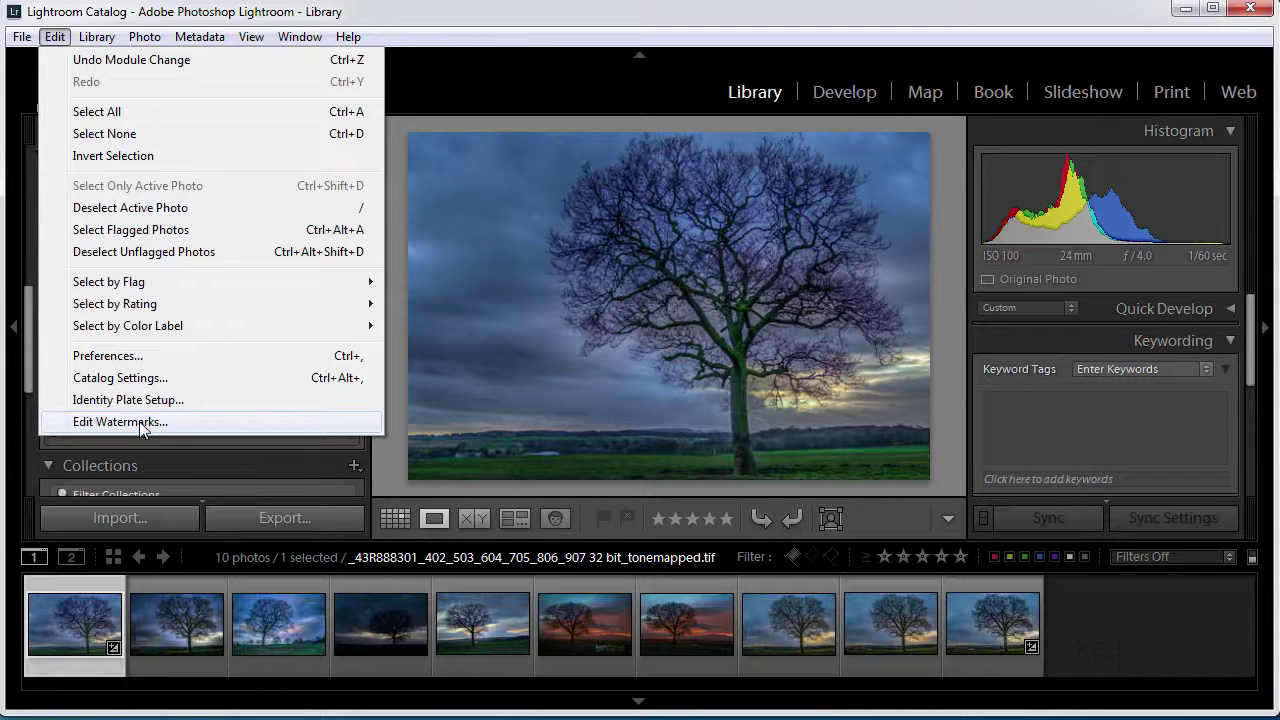
click(140, 424)
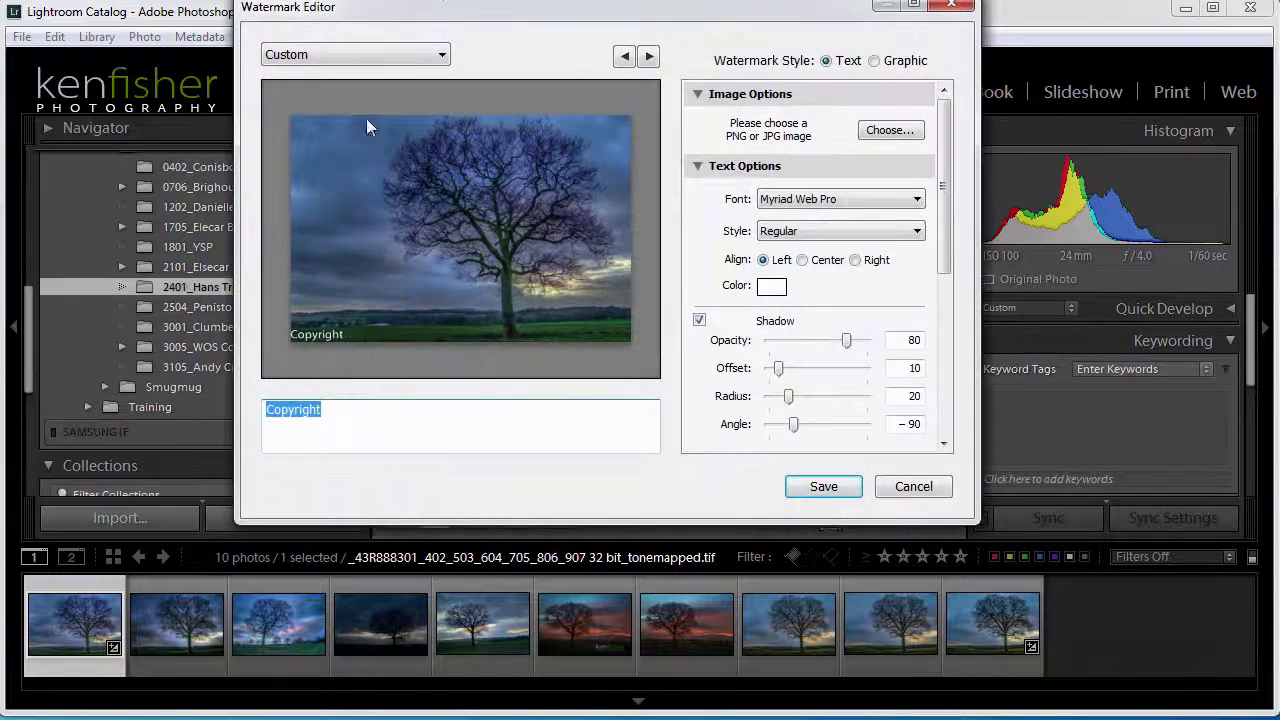
drag(500, 12, 480, 82)
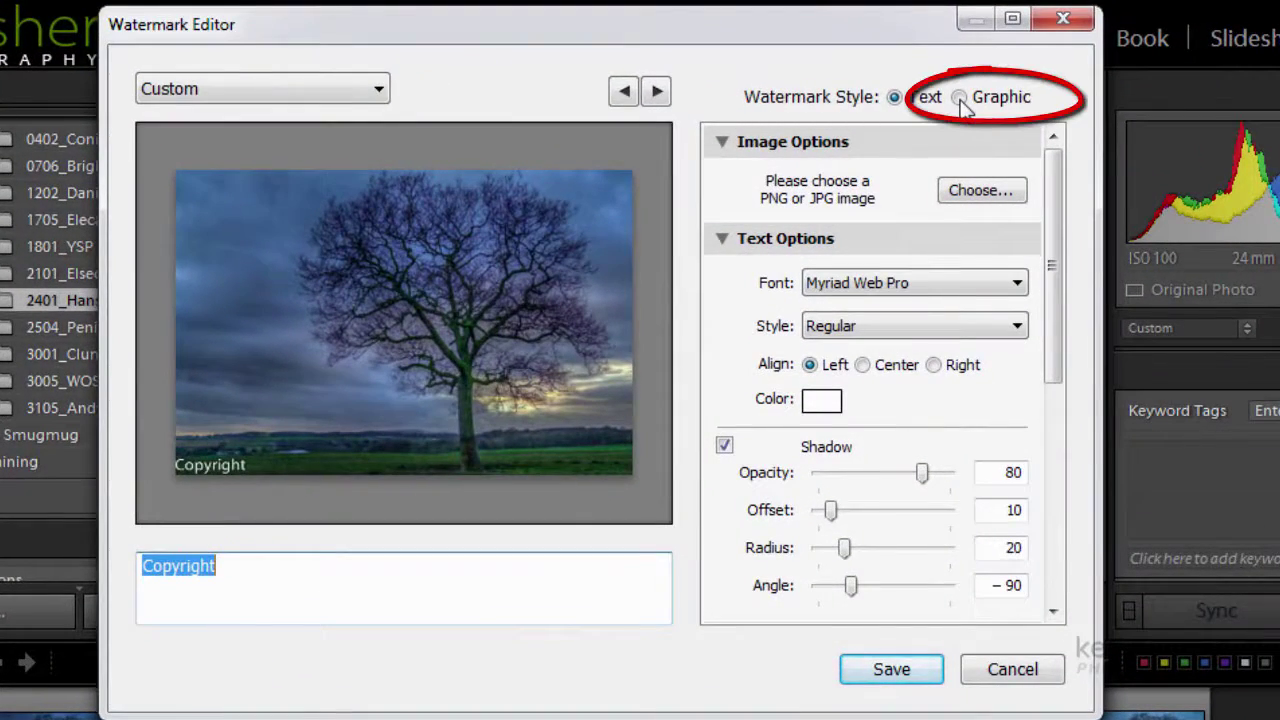
Make the watermark a graphic one, using the KenSig Black image from the Desktop.
click(959, 98)
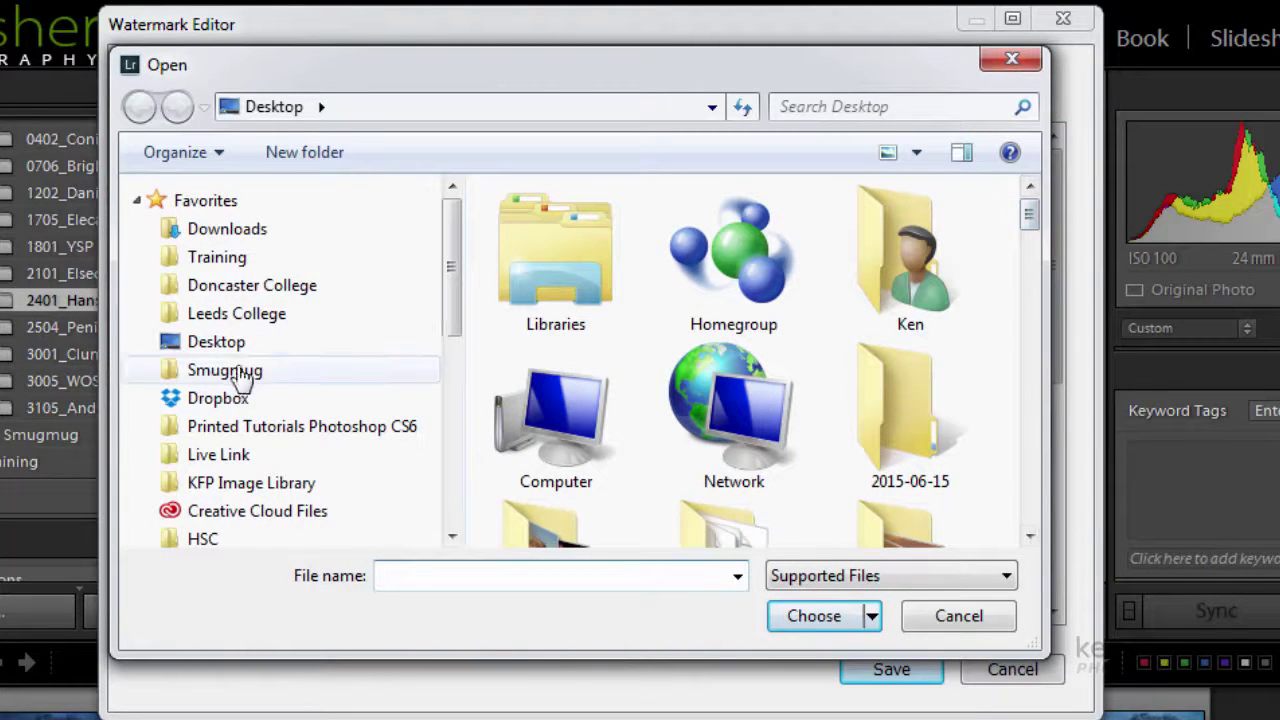
click(220, 343)
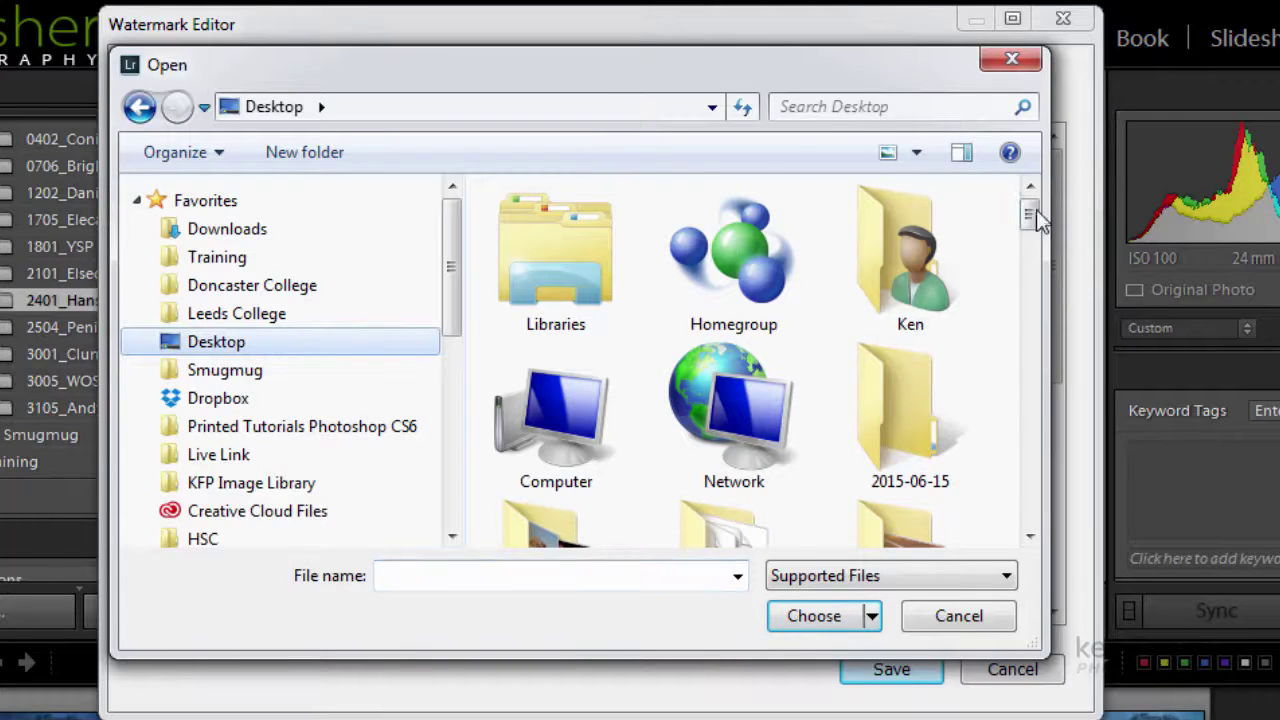
drag(1030, 211, 1054, 430)
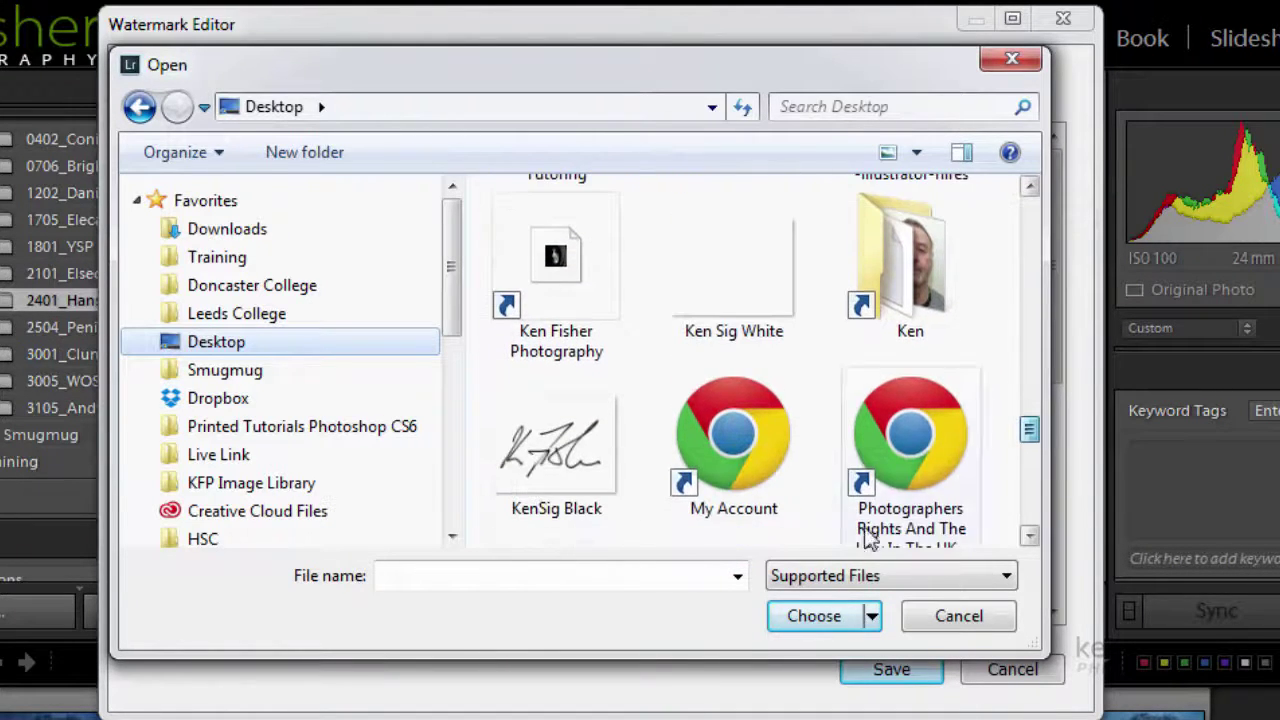
click(545, 465)
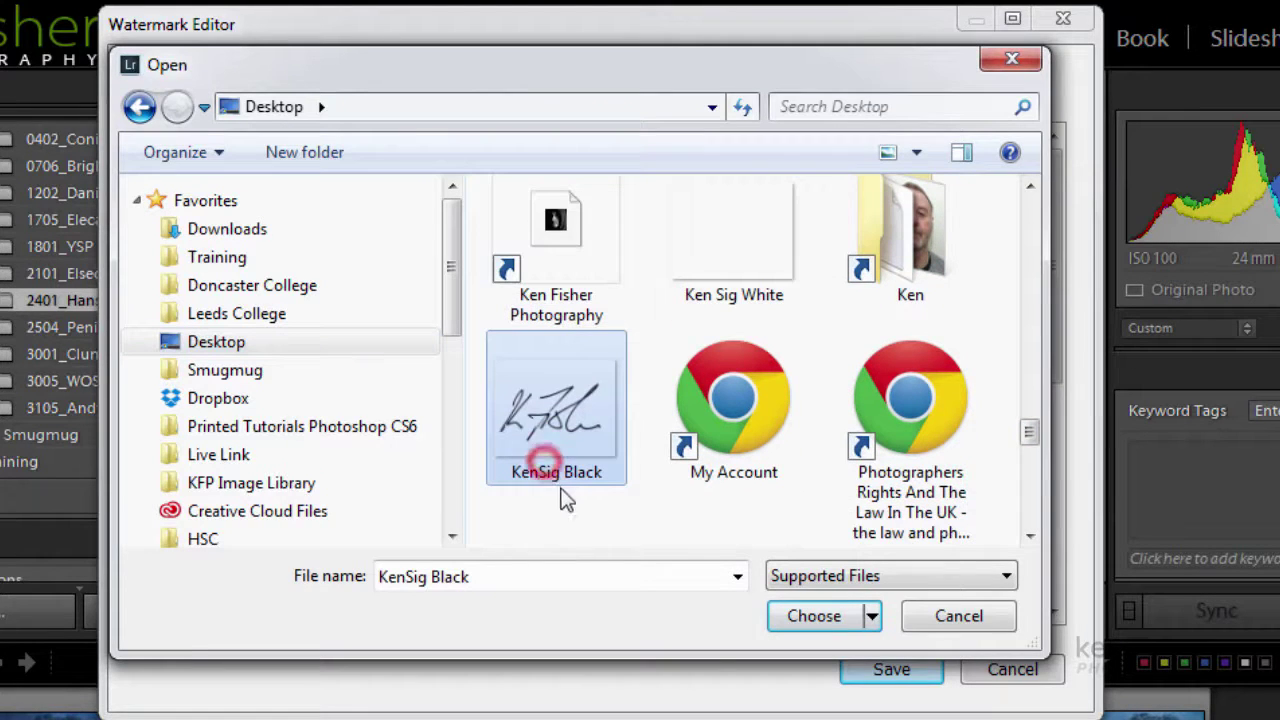
click(814, 617)
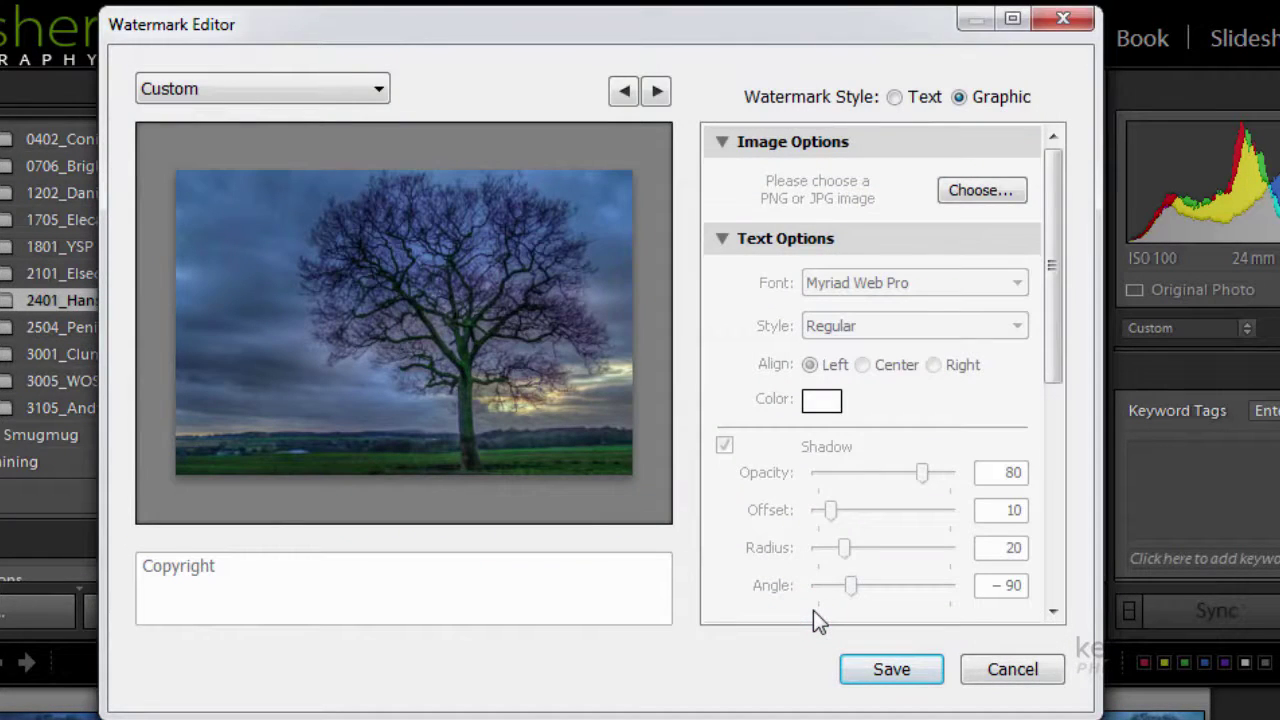
Enlarge the signature watermark to a proportional size of 26 and inset it 4 horizontally and 3 vertically.
mouse_move(195, 465)
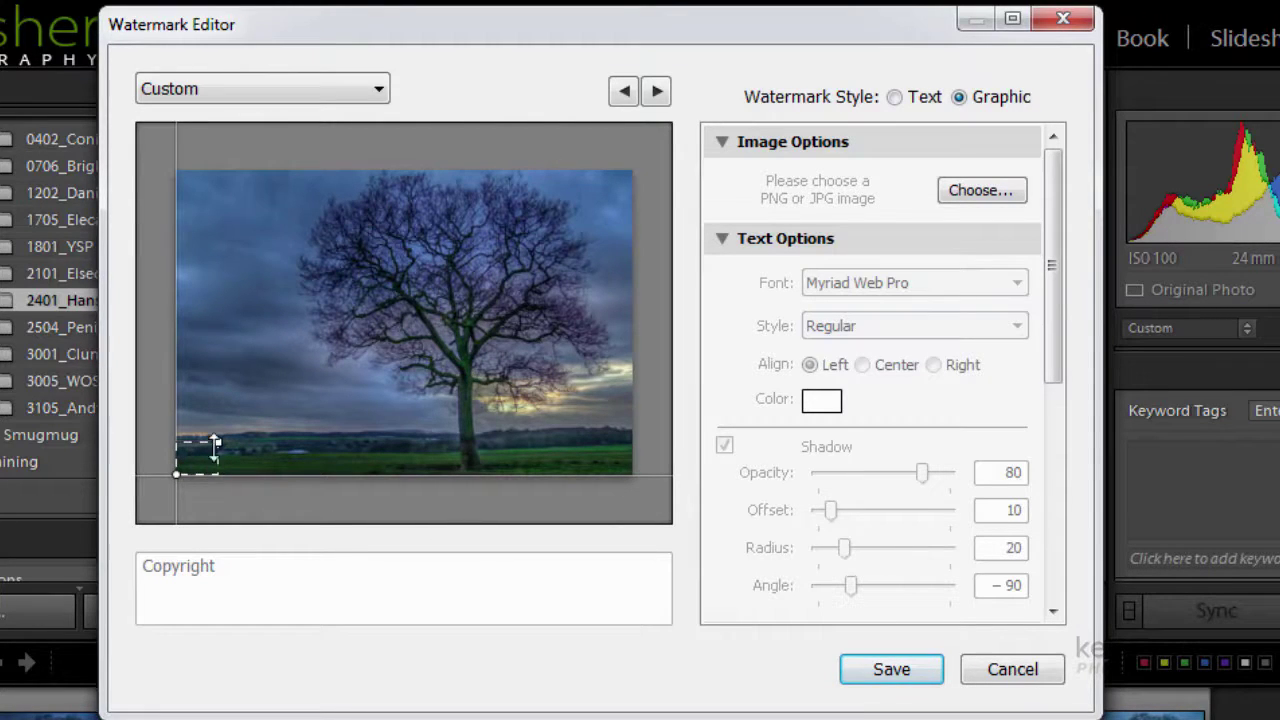
drag(218, 442, 346, 394)
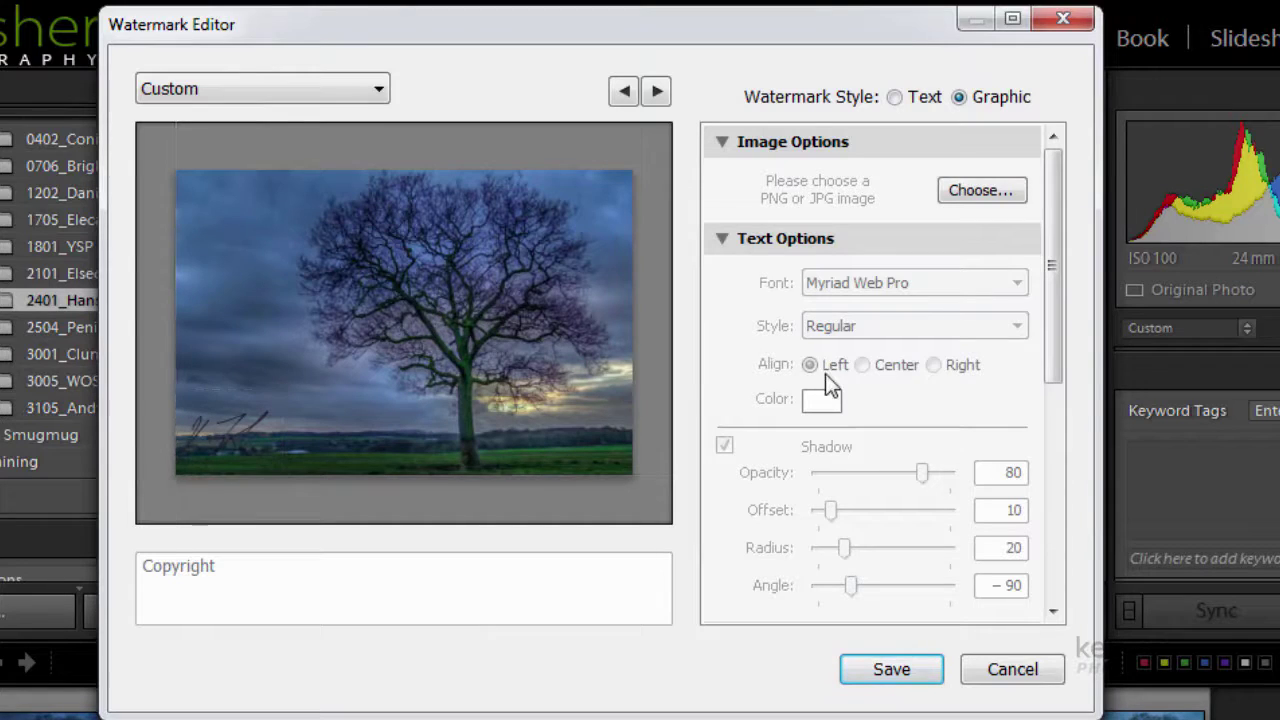
drag(1052, 252, 1055, 497)
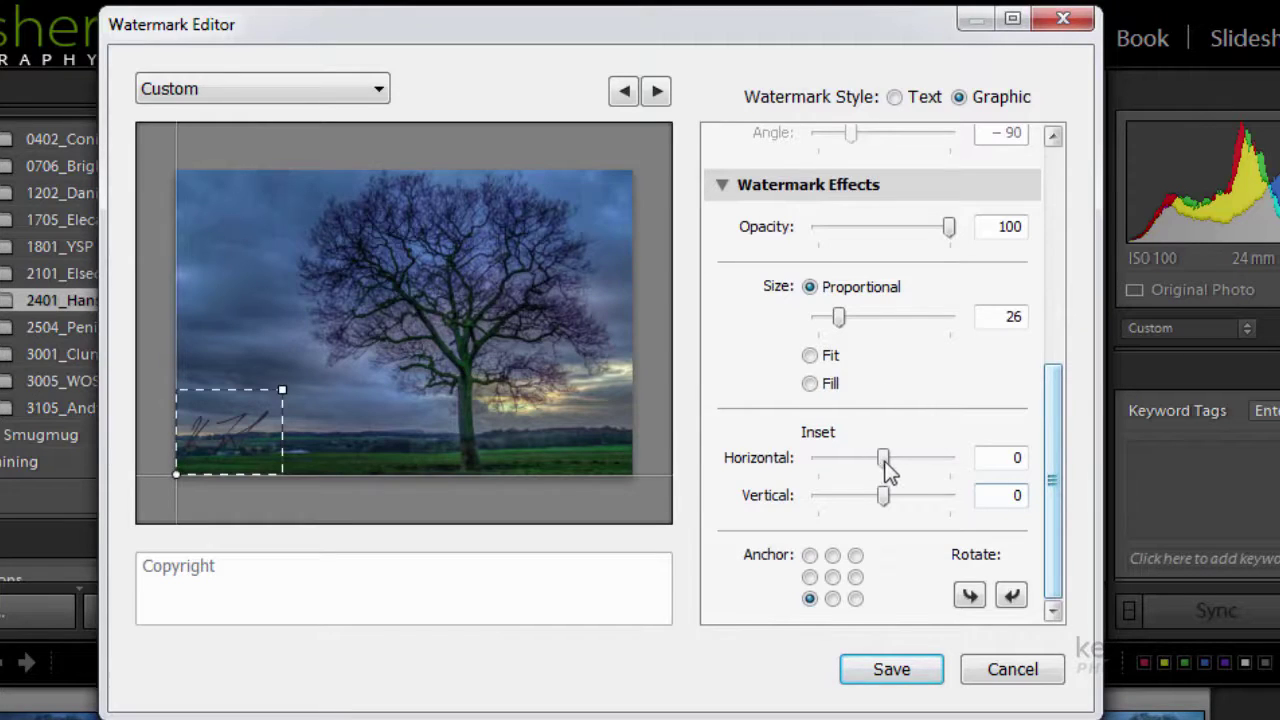
drag(884, 458, 901, 499)
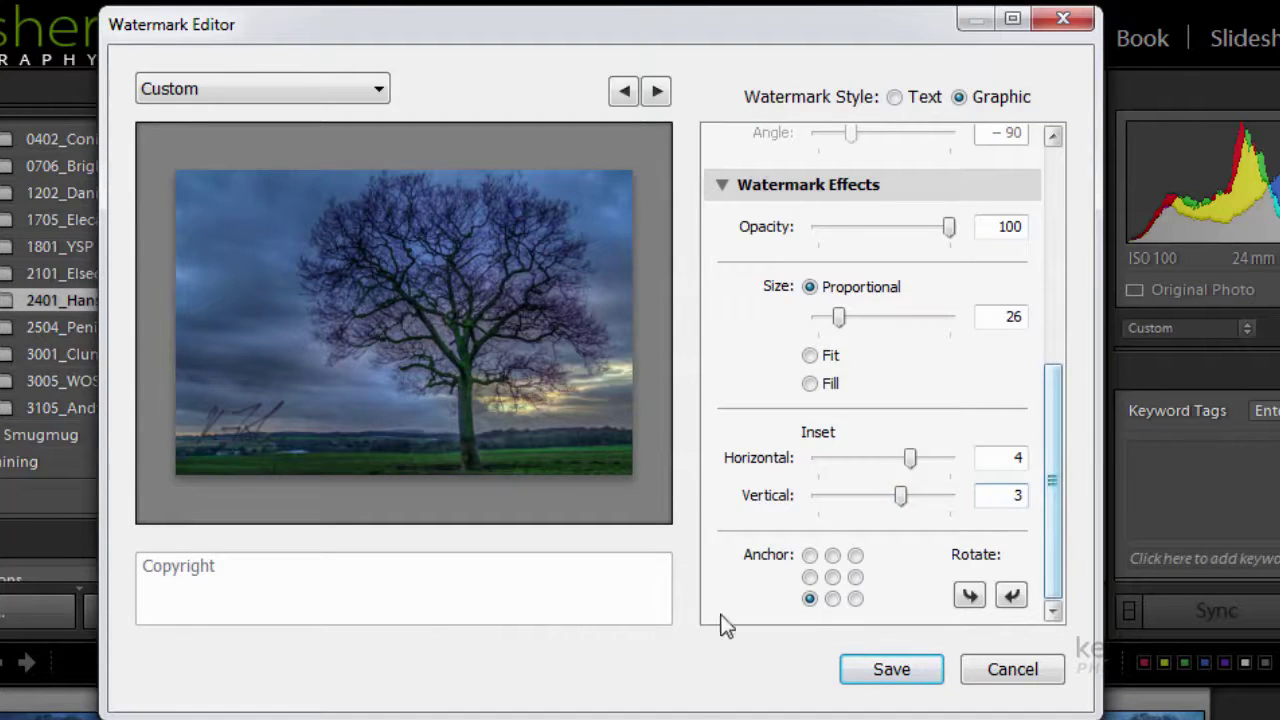
Try the upper-right and upper-centre anchors for the watermark, and return it to the lower-left anchor.
click(856, 556)
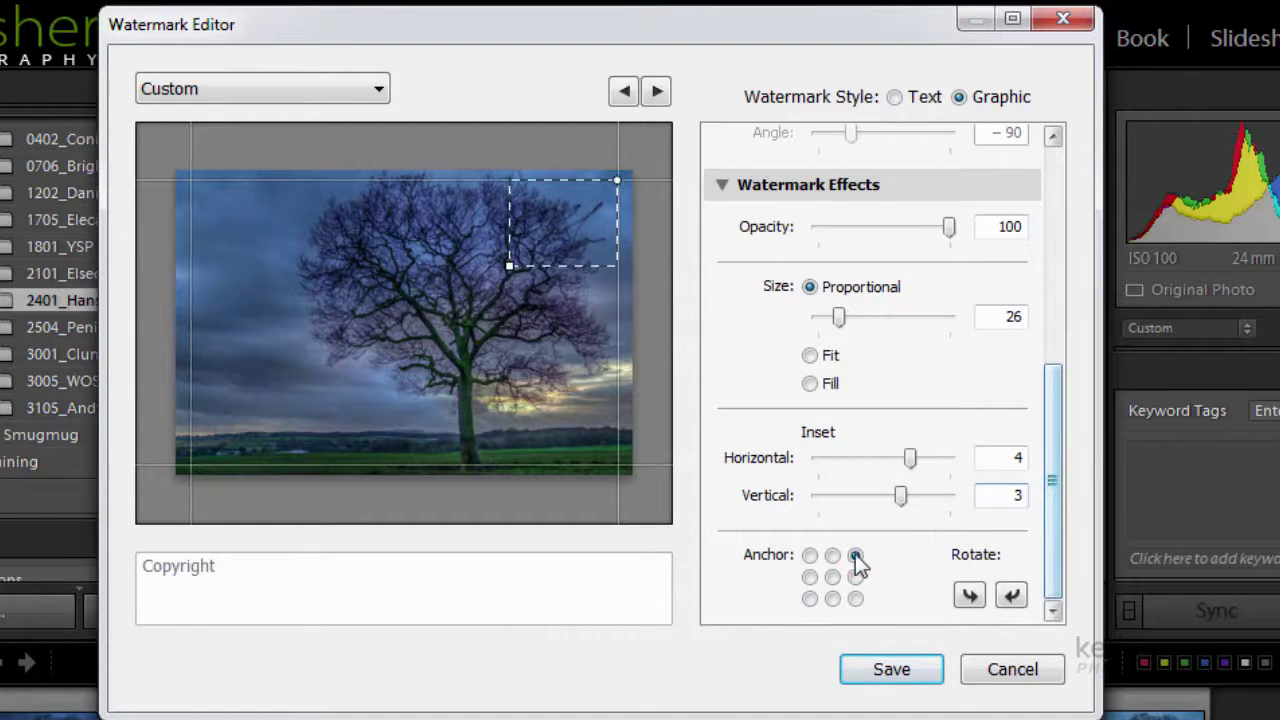
click(831, 555)
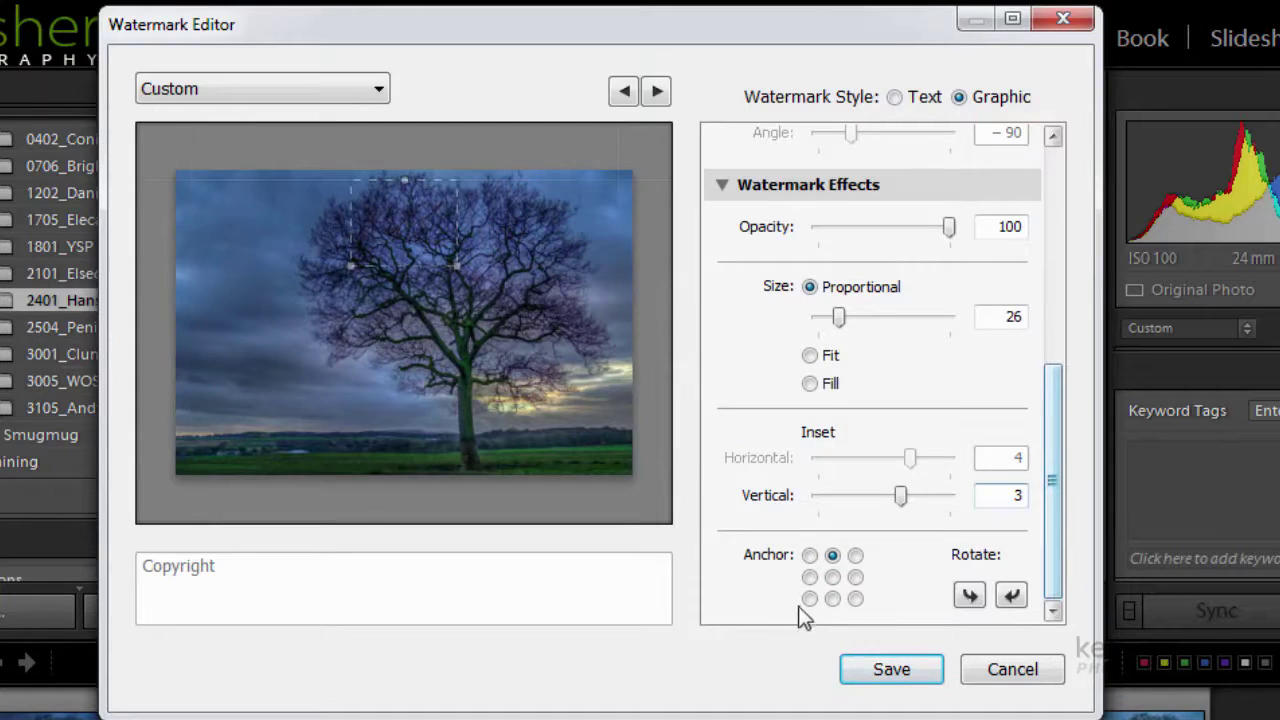
click(809, 599)
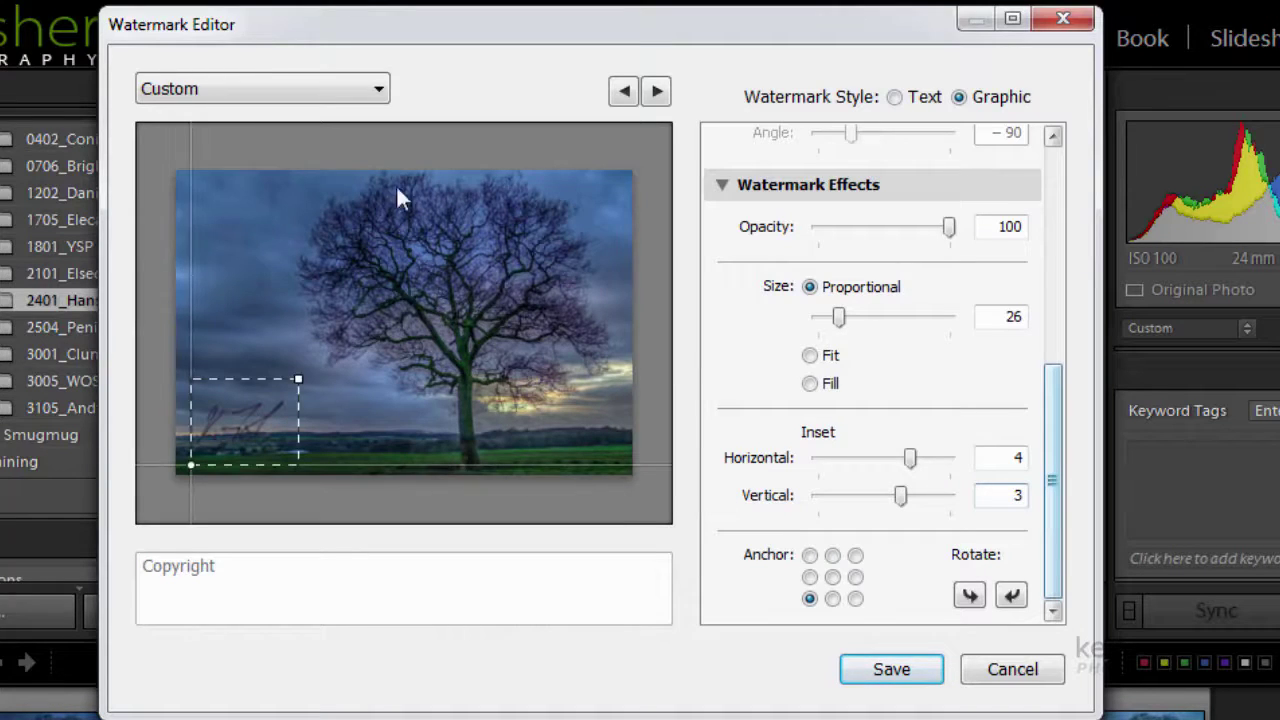
Save the current watermark settings as a new preset named "KenSig Black".
click(380, 95)
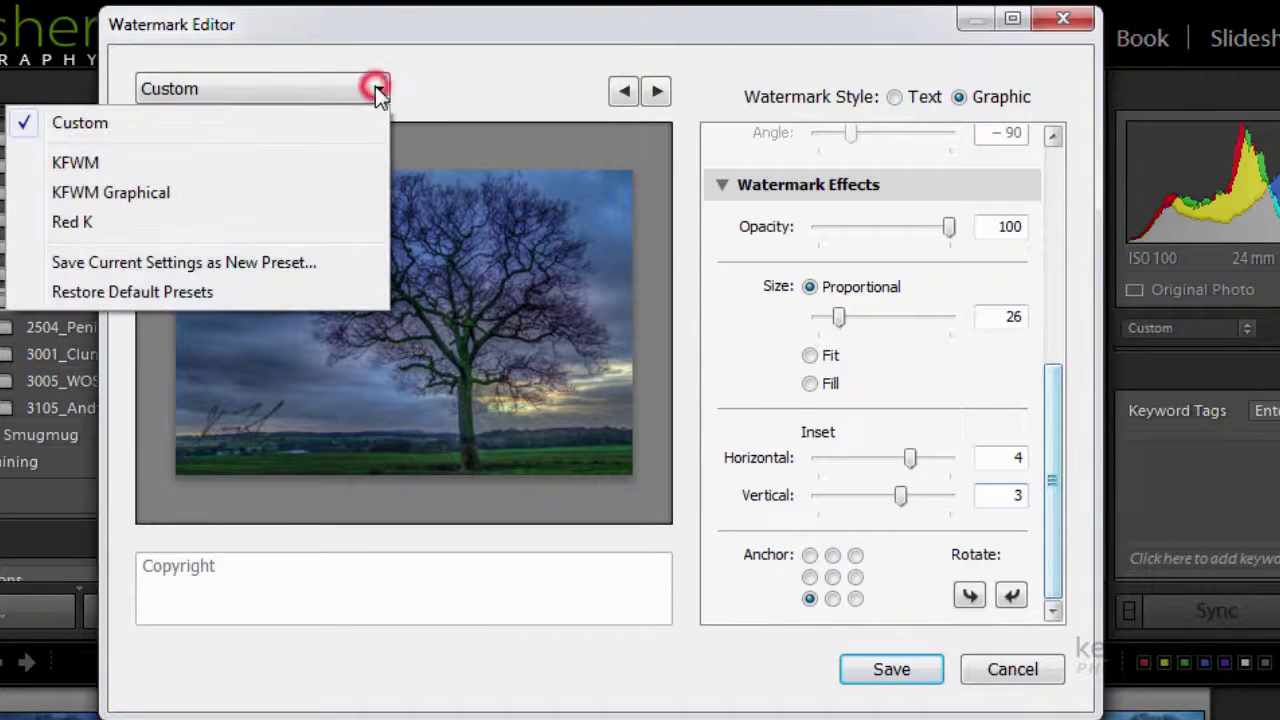
click(190, 264)
click(886, 27)
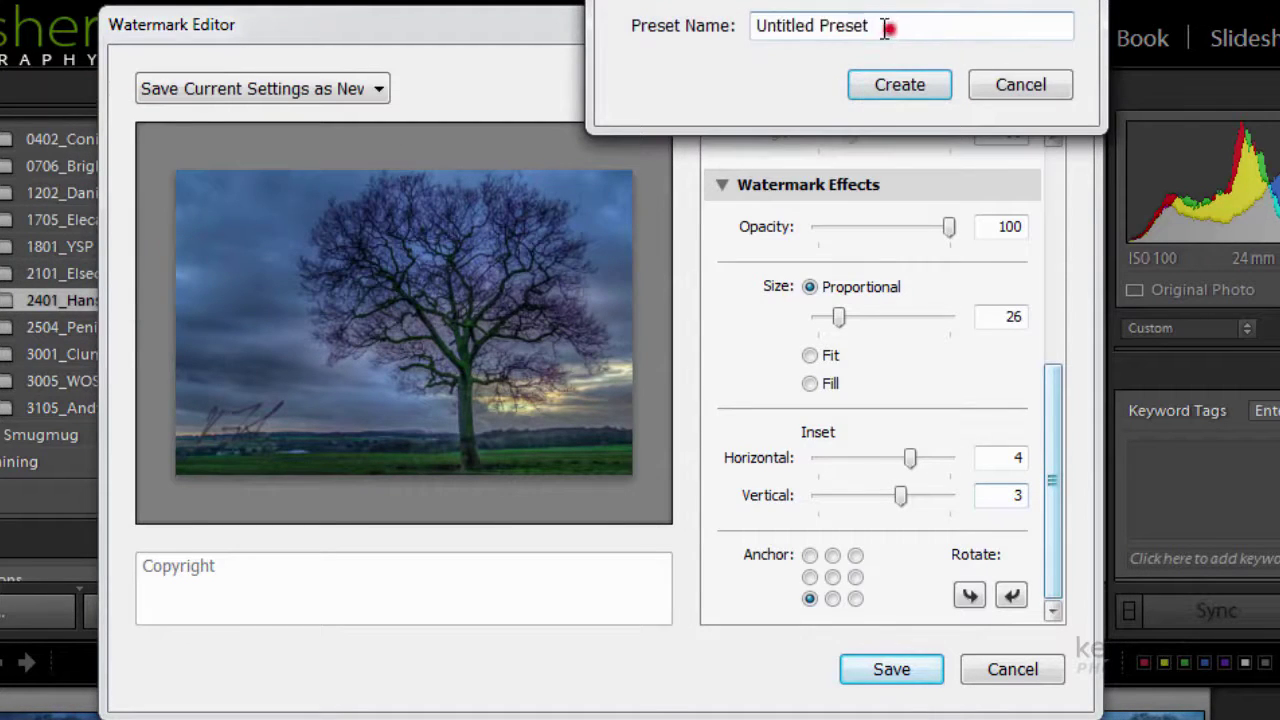
triple_click(886, 27)
text(K)
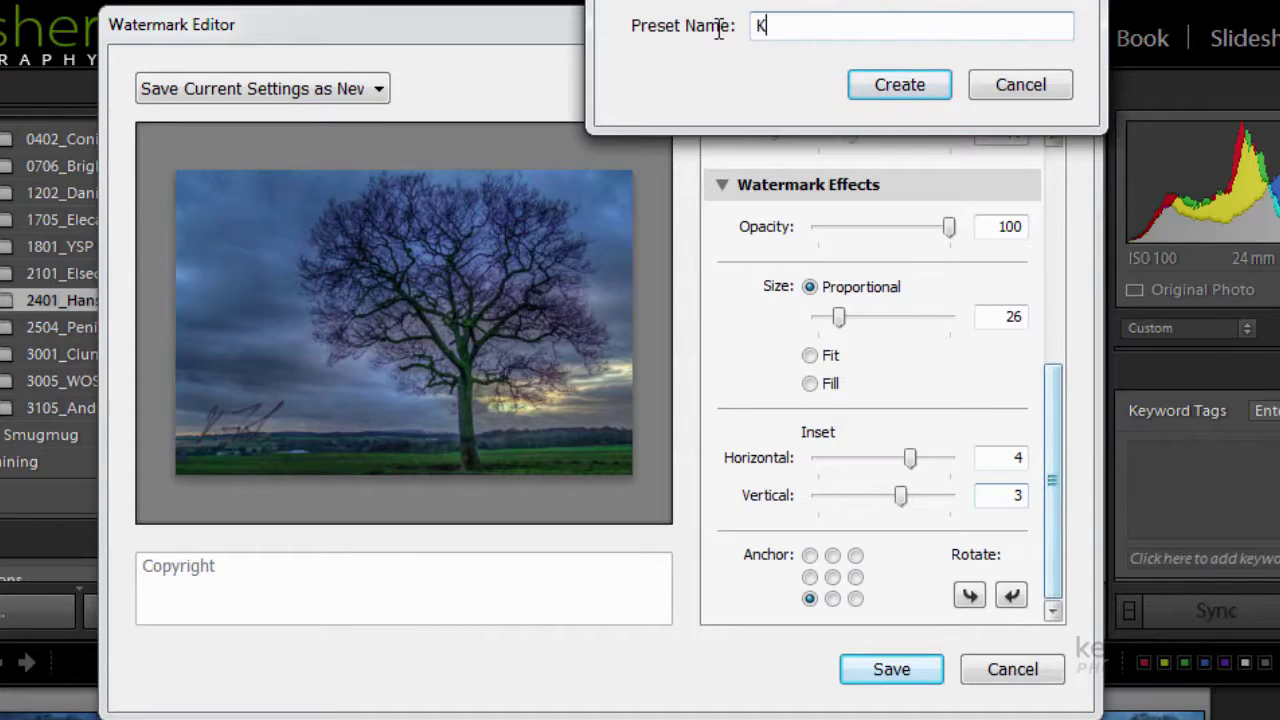
text(en )
text(ig Blac)
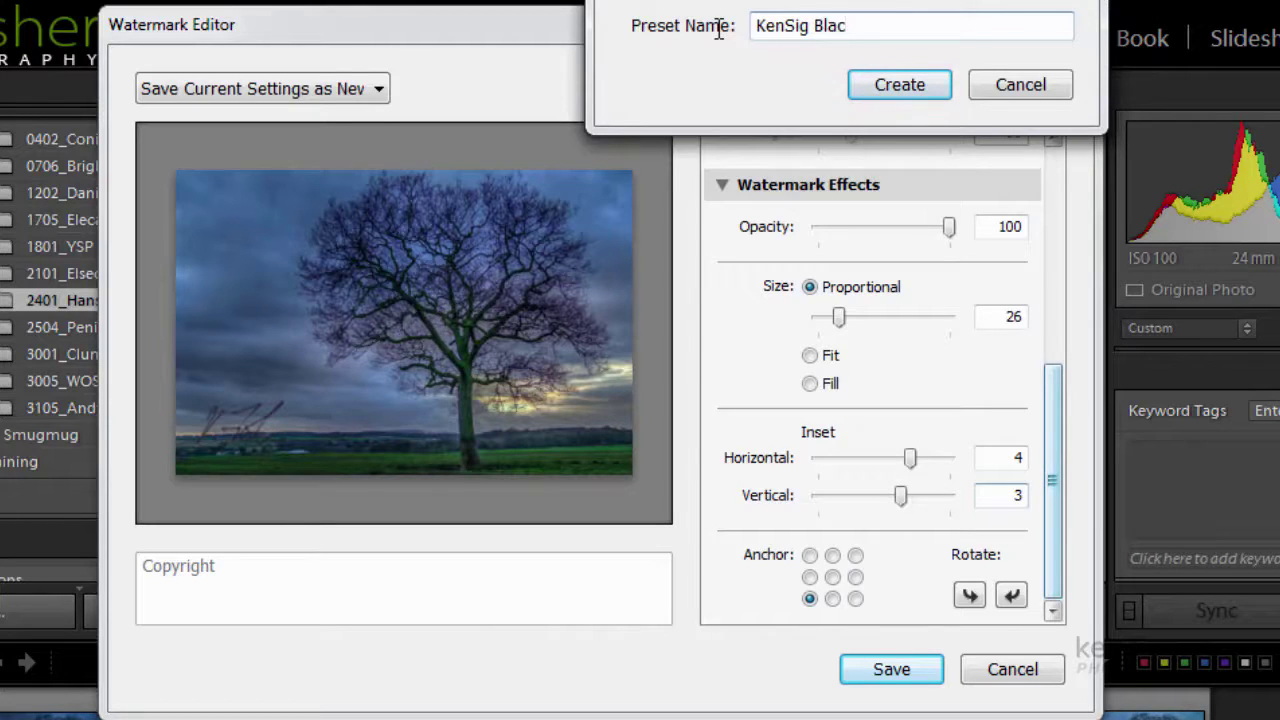
text(k)
click(900, 88)
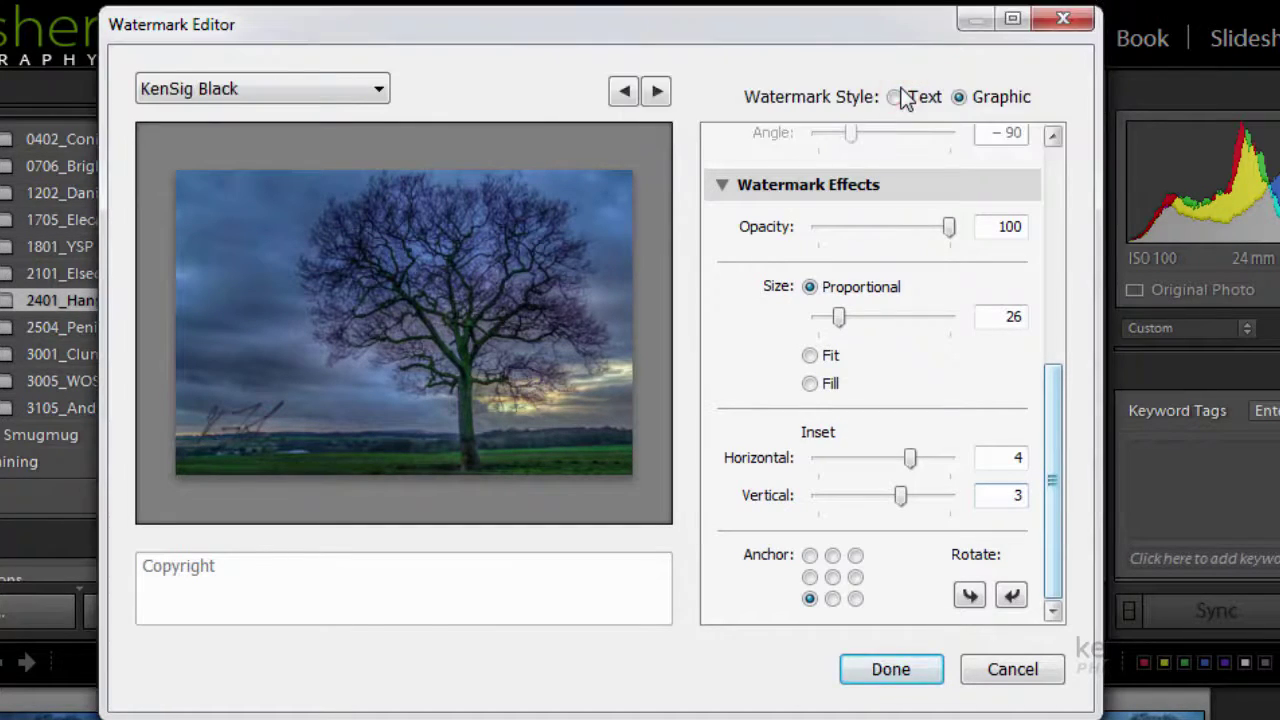
Replace the watermark graphic with the Ken Sig White image from the Desktop.
drag(1054, 400, 1056, 161)
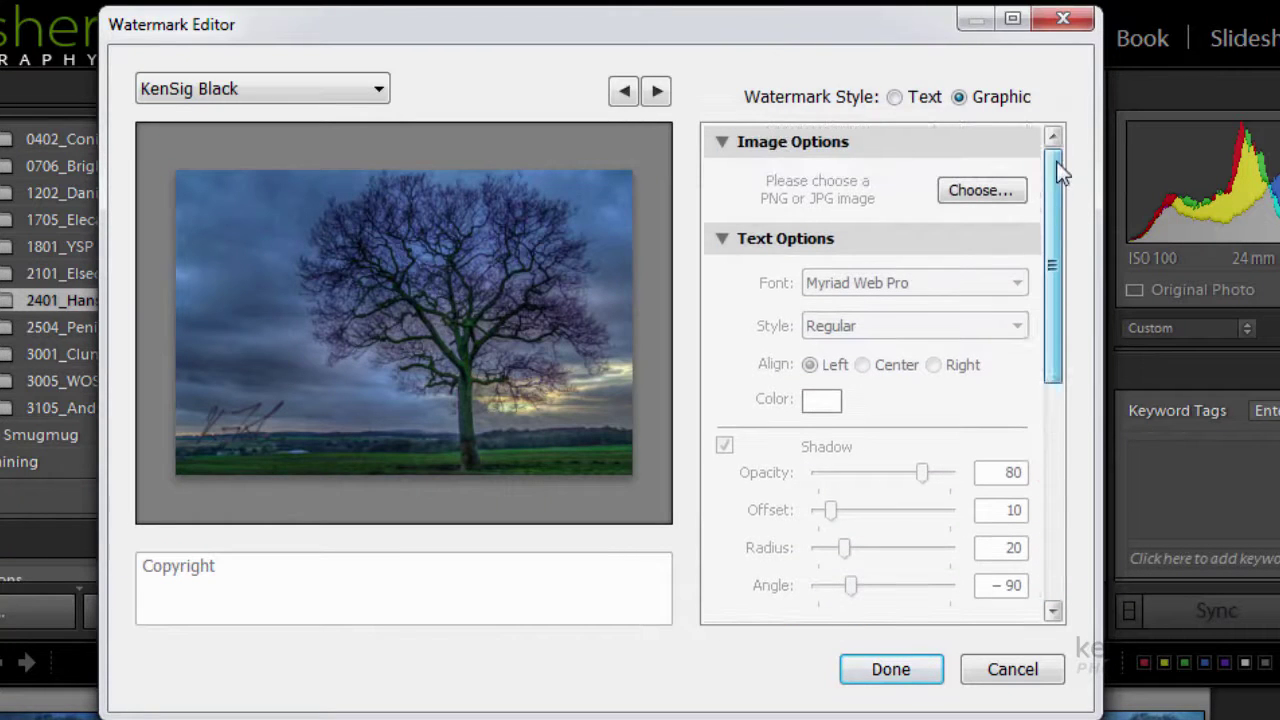
click(982, 190)
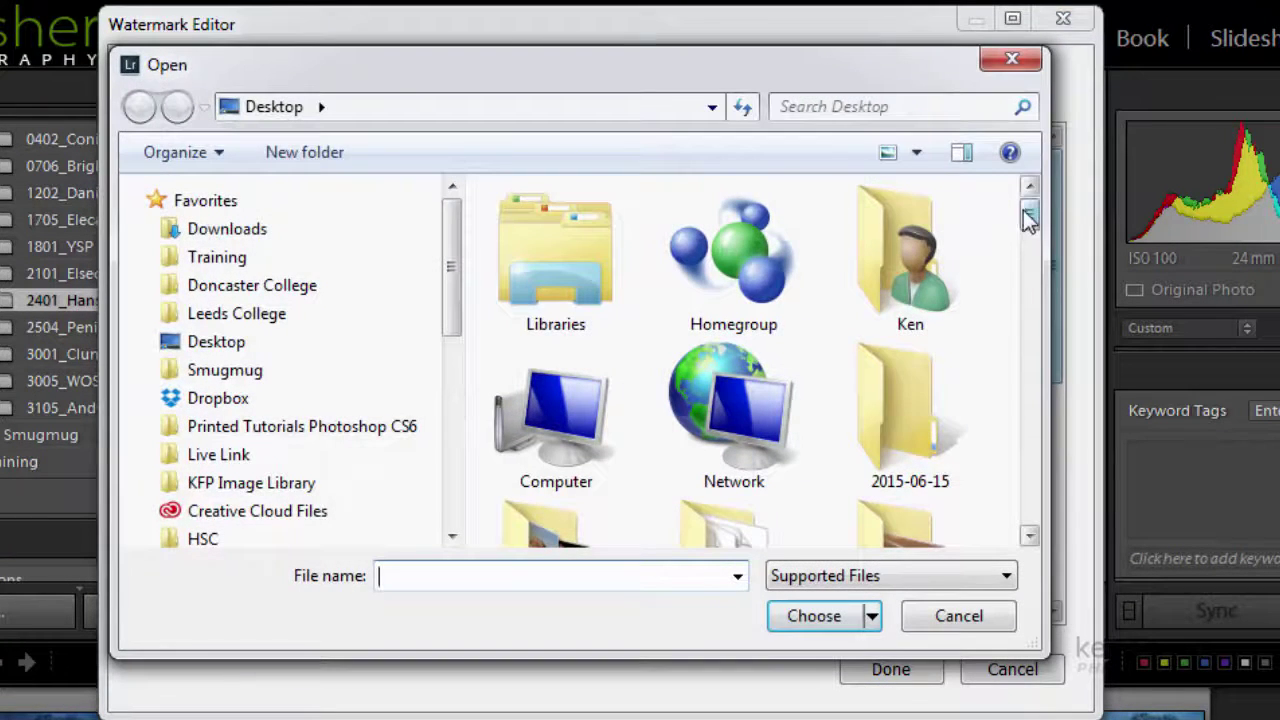
drag(1030, 215, 1048, 438)
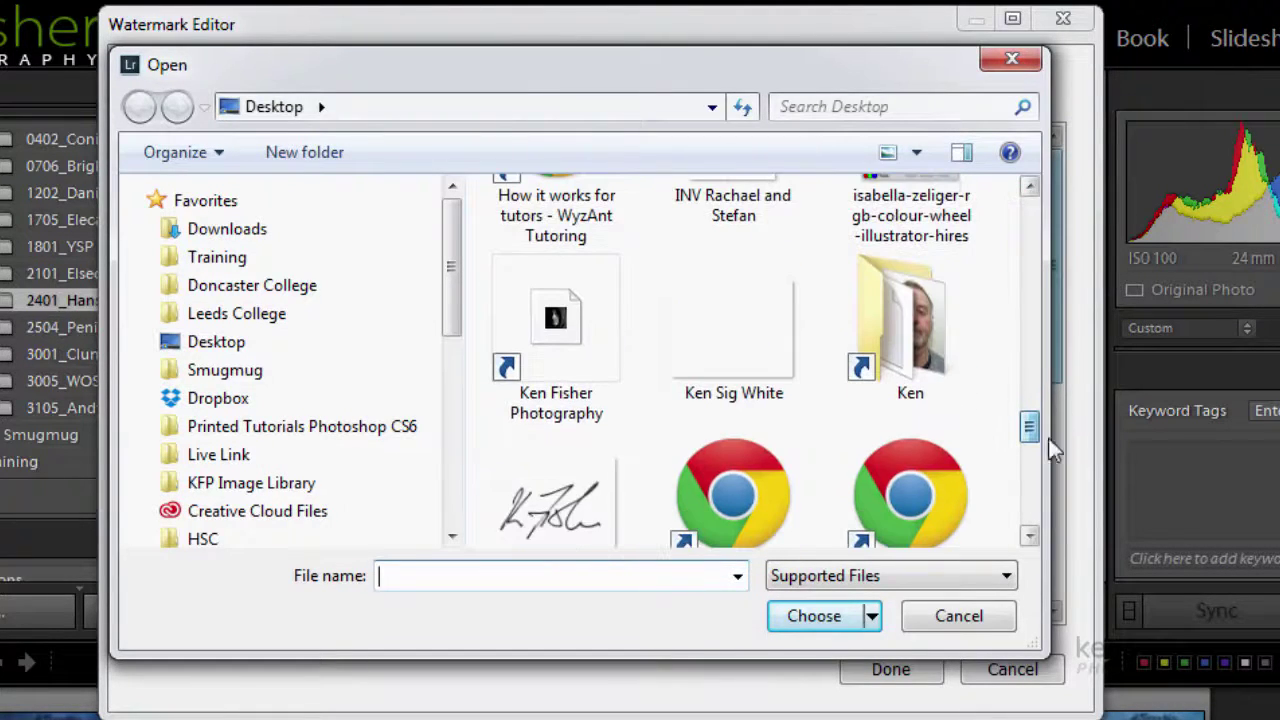
click(726, 360)
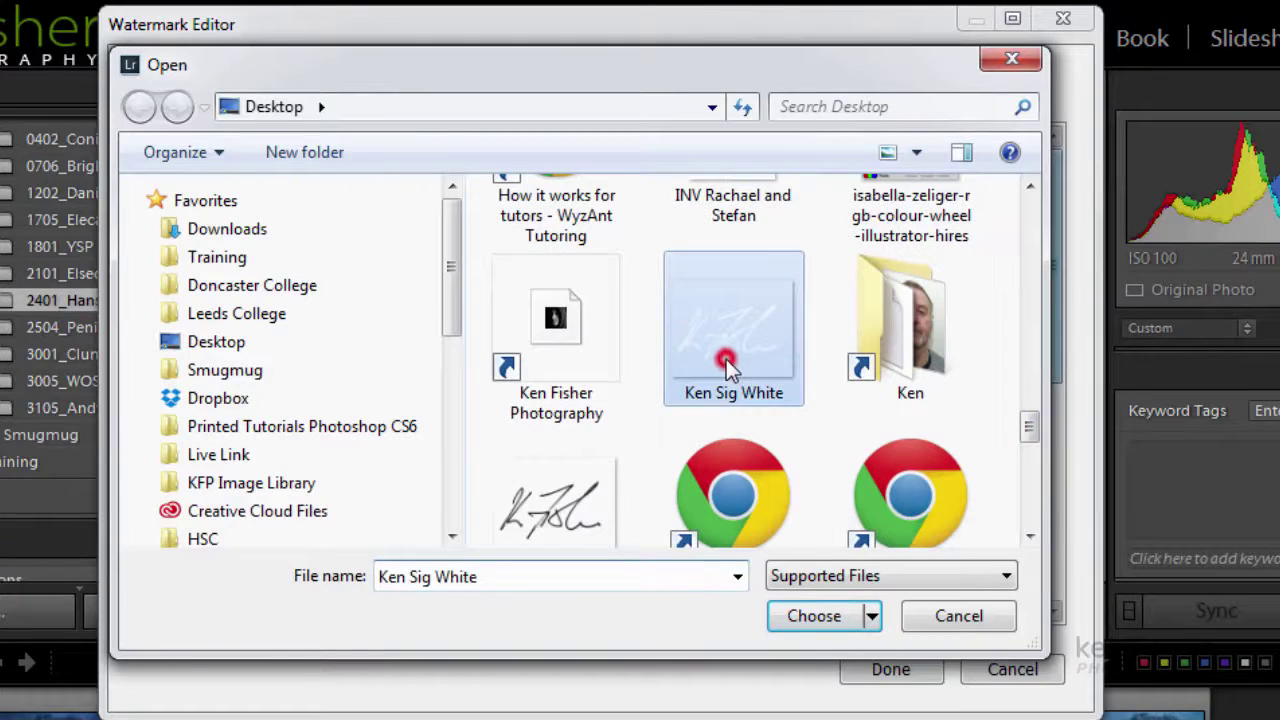
click(820, 614)
mouse_move(250, 443)
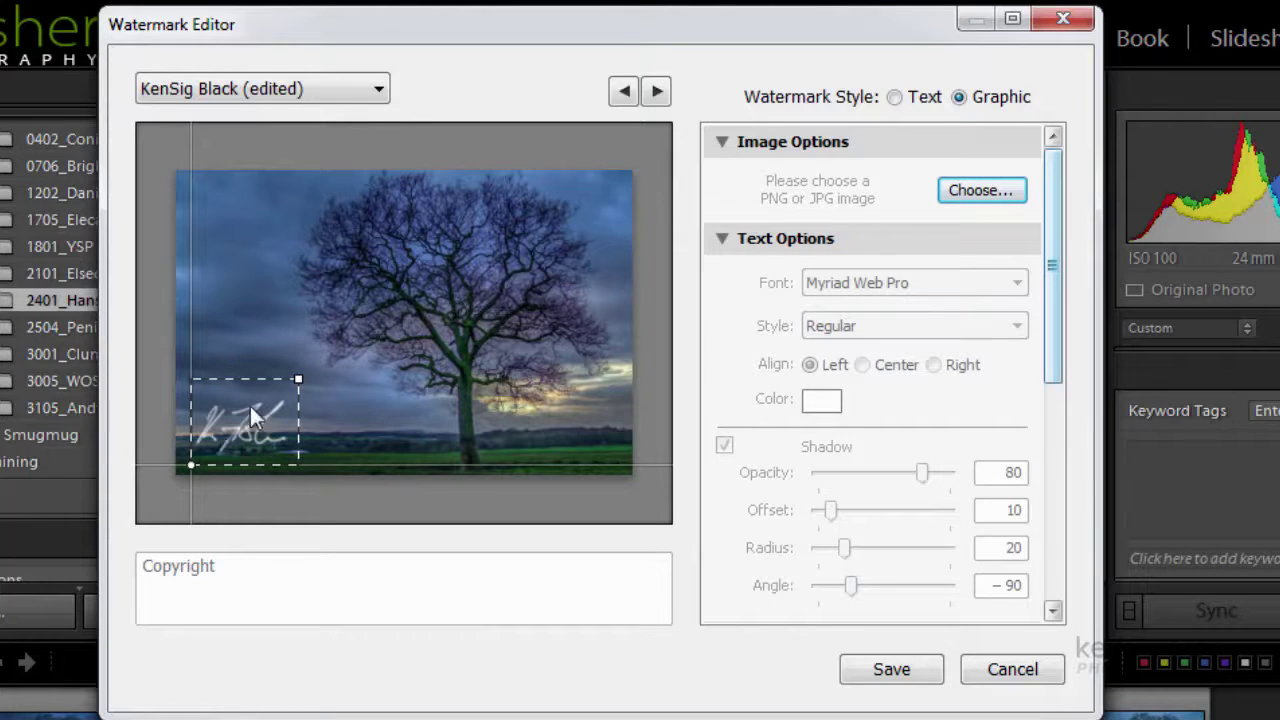
Save the white signature watermark as a new preset named "Kensigwhite" and close the Watermark Editor.
click(378, 88)
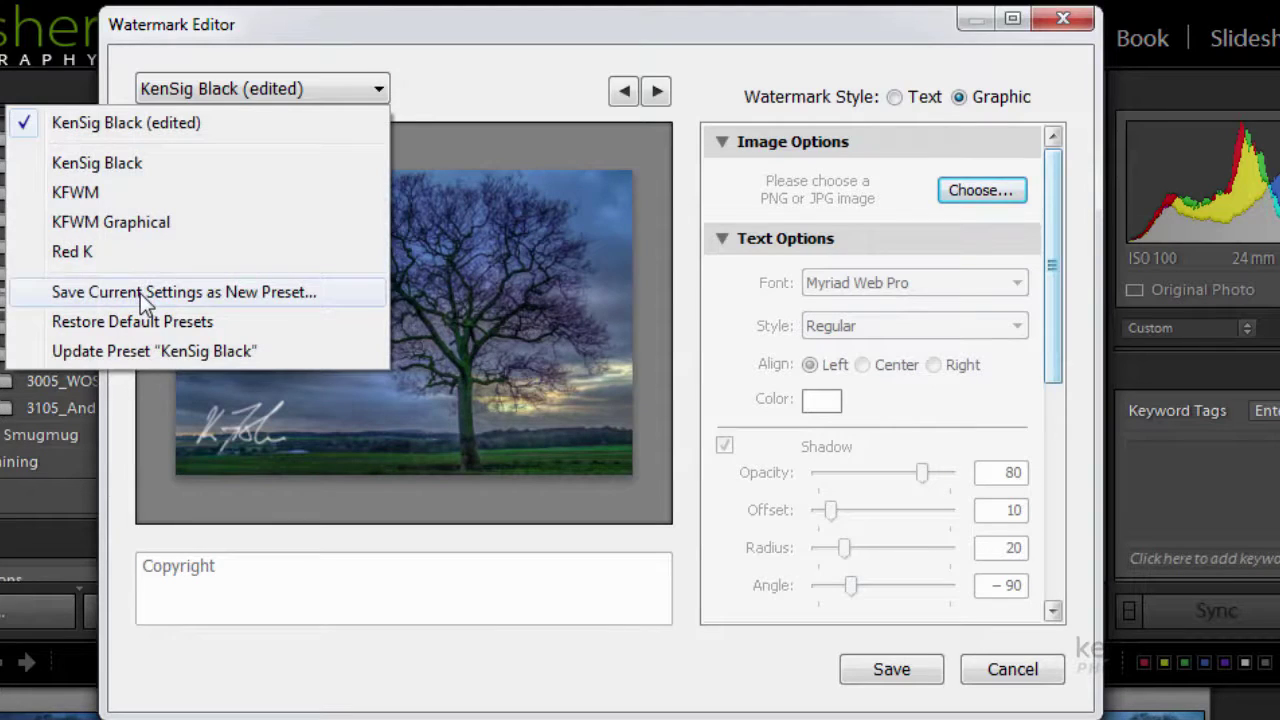
click(140, 292)
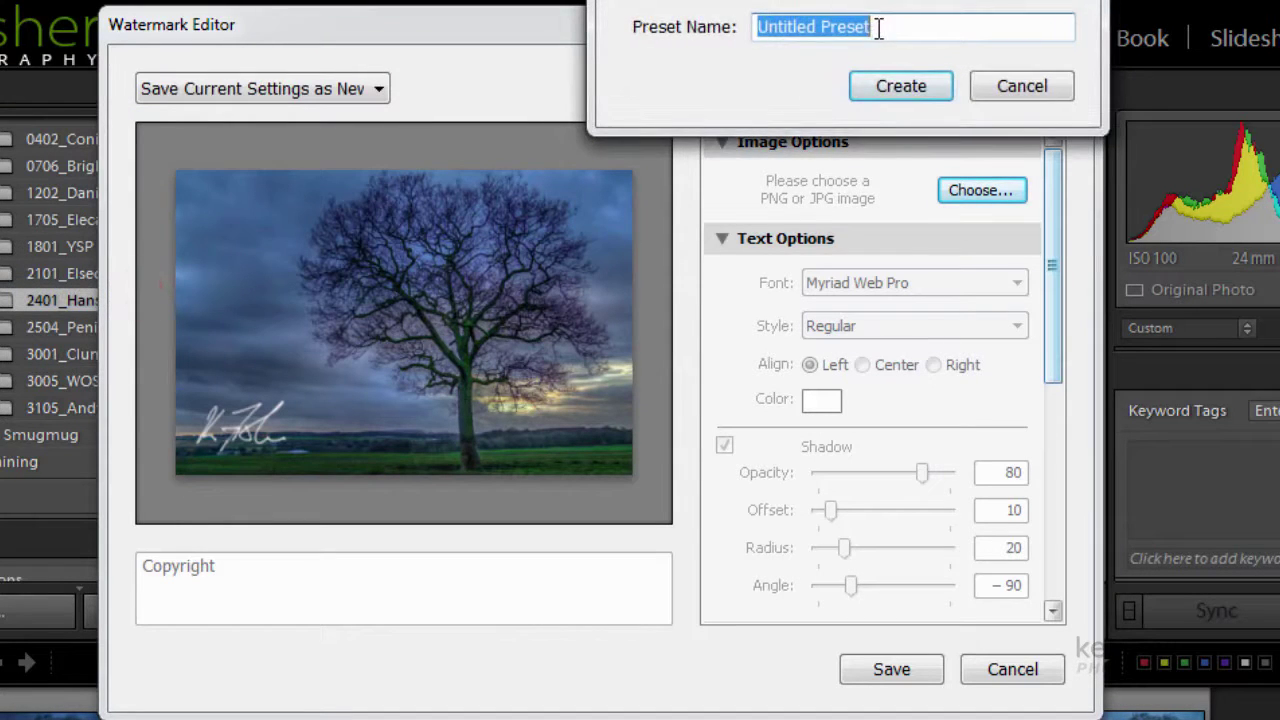
double_click(877, 27)
text(K)
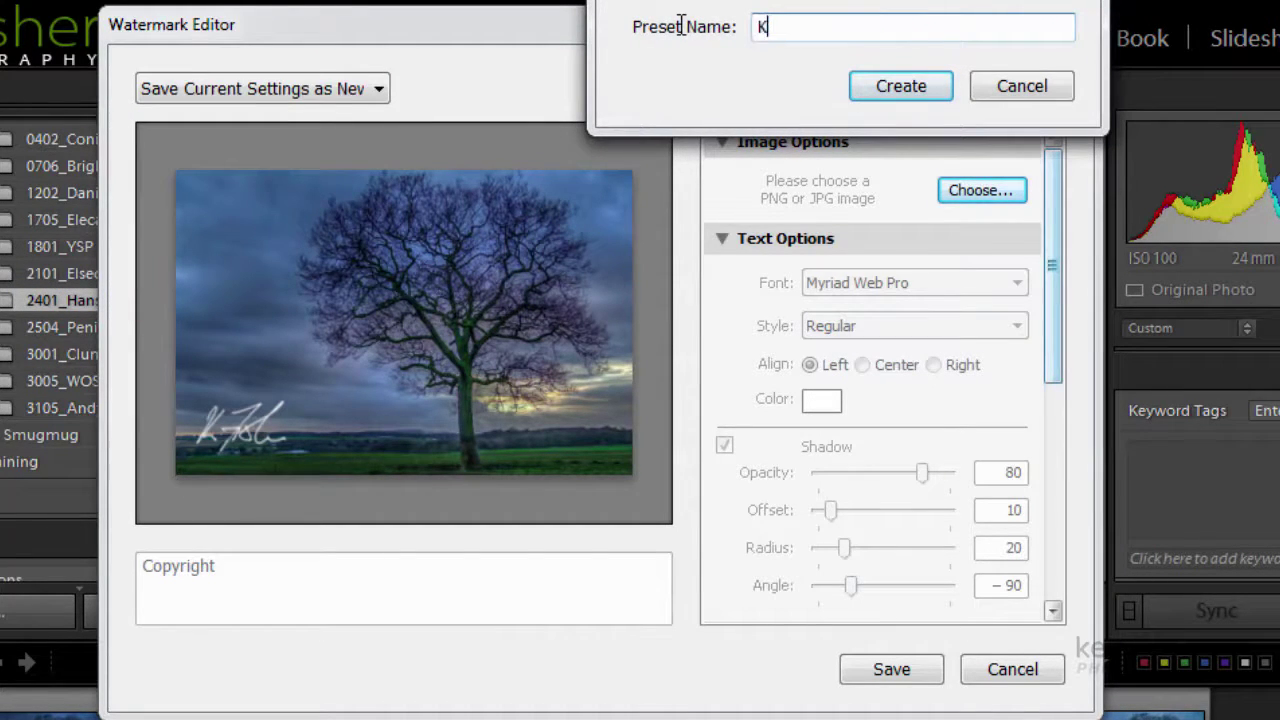
text(ensigwhite)
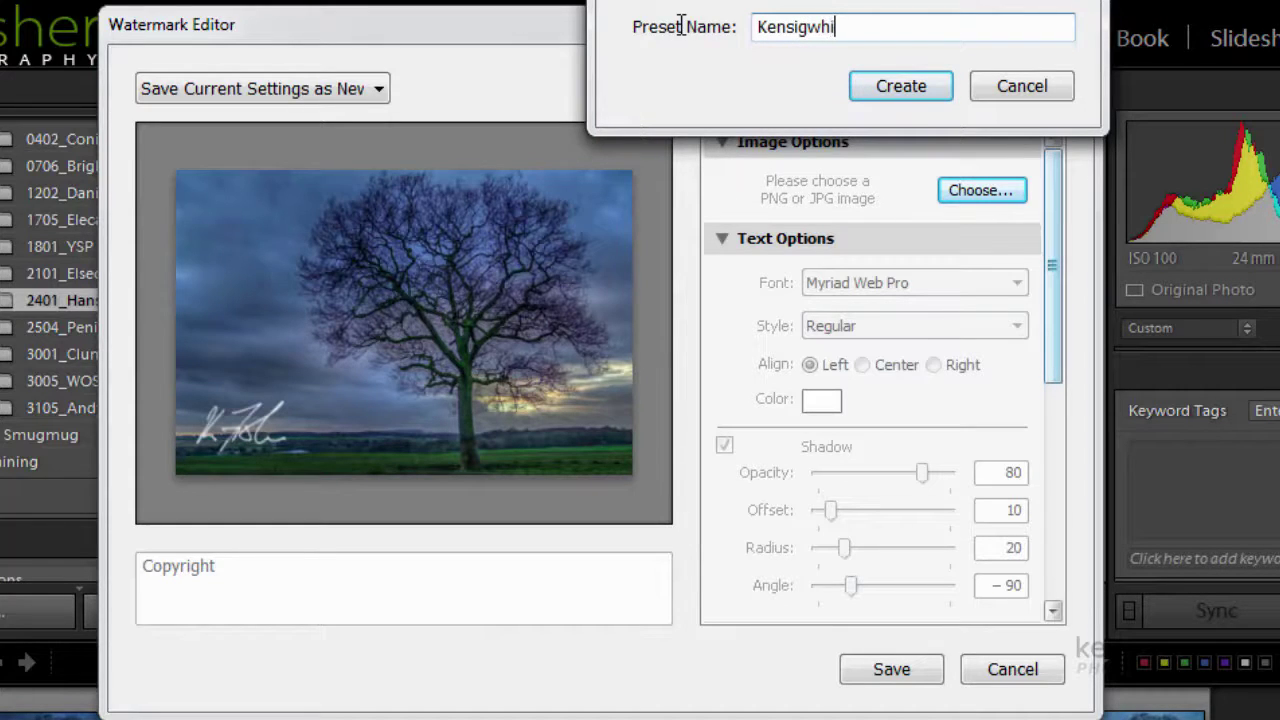
click(897, 86)
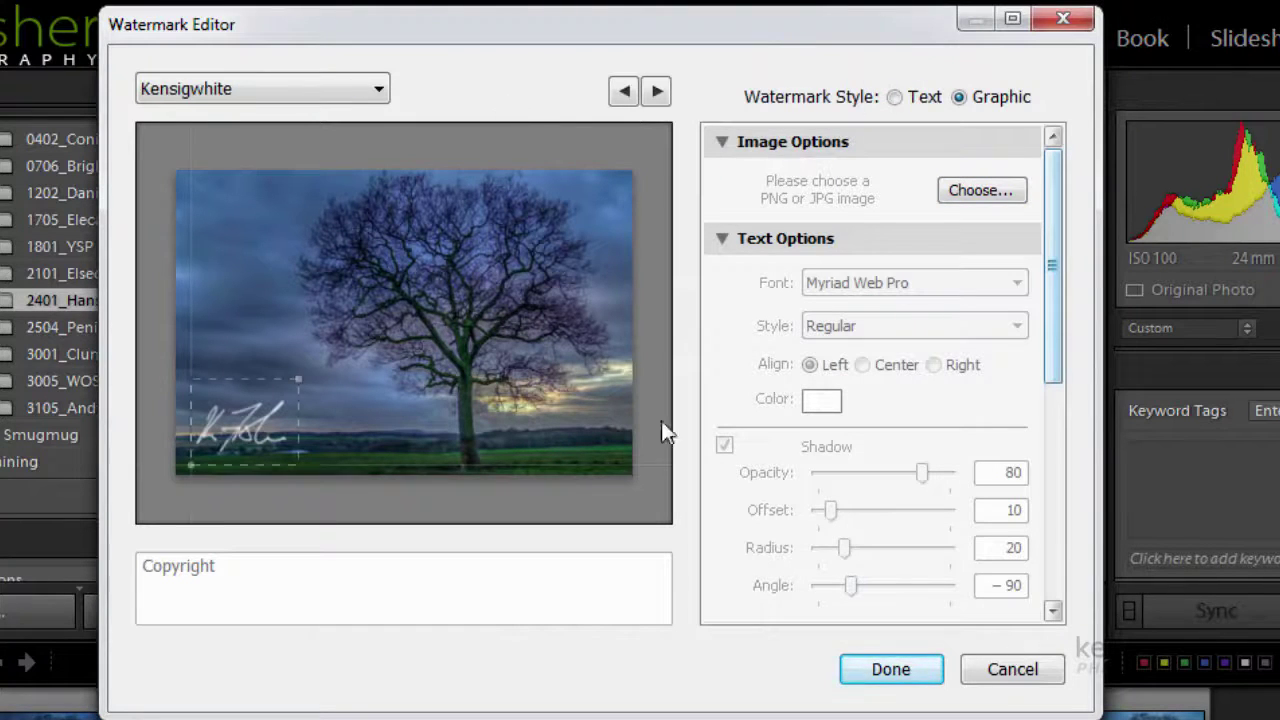
click(1022, 670)
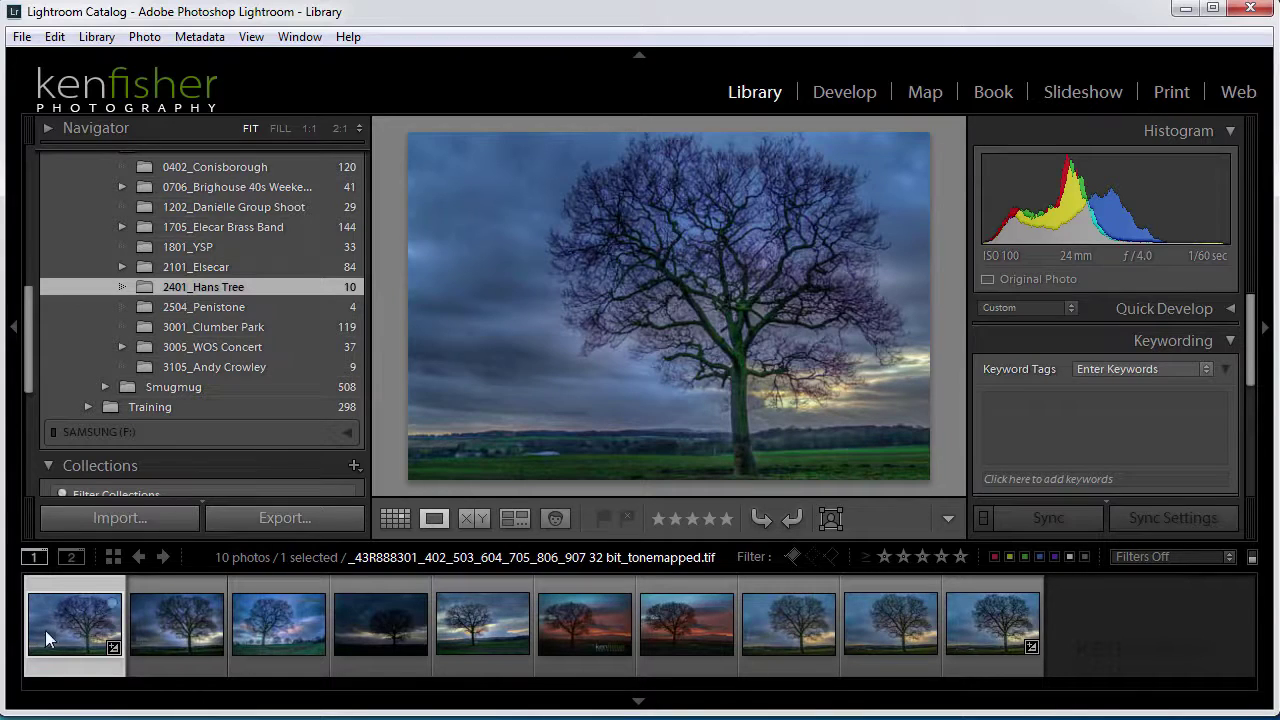
Go to the Print module and apply the Kensigwhite watermark to the tree photo's print.
click(1177, 96)
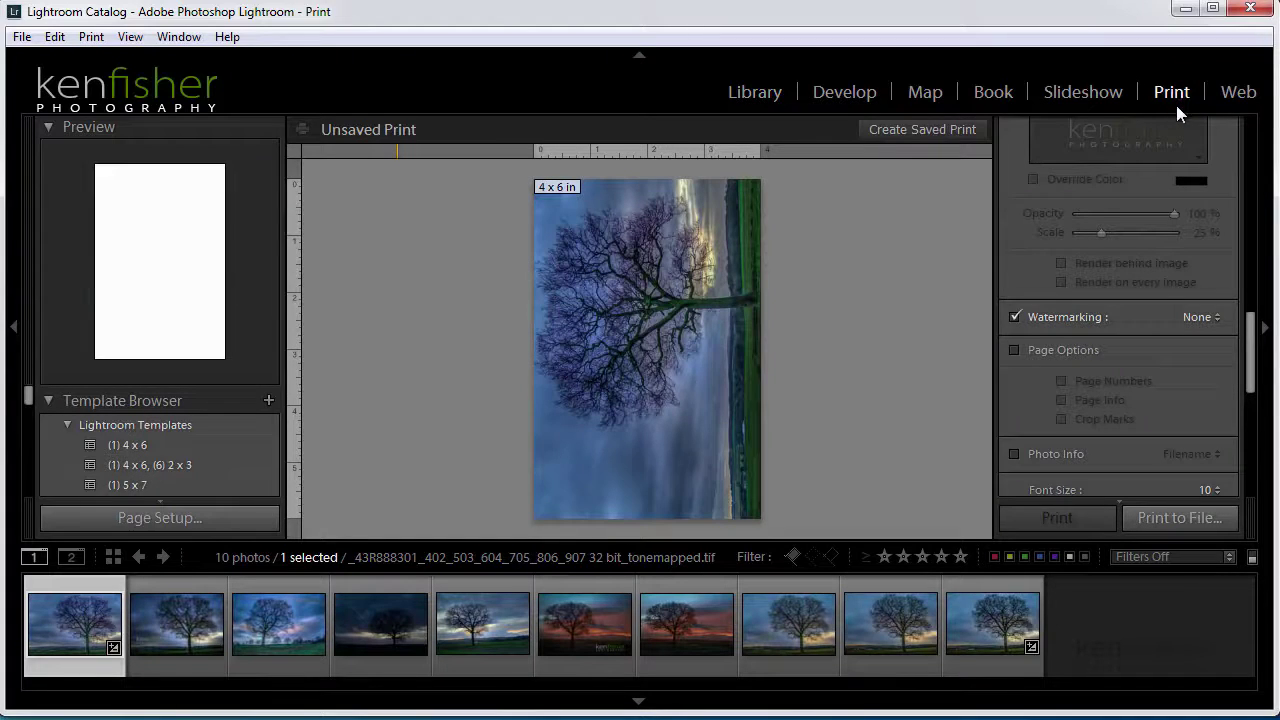
click(1015, 315)
click(1018, 320)
click(1217, 318)
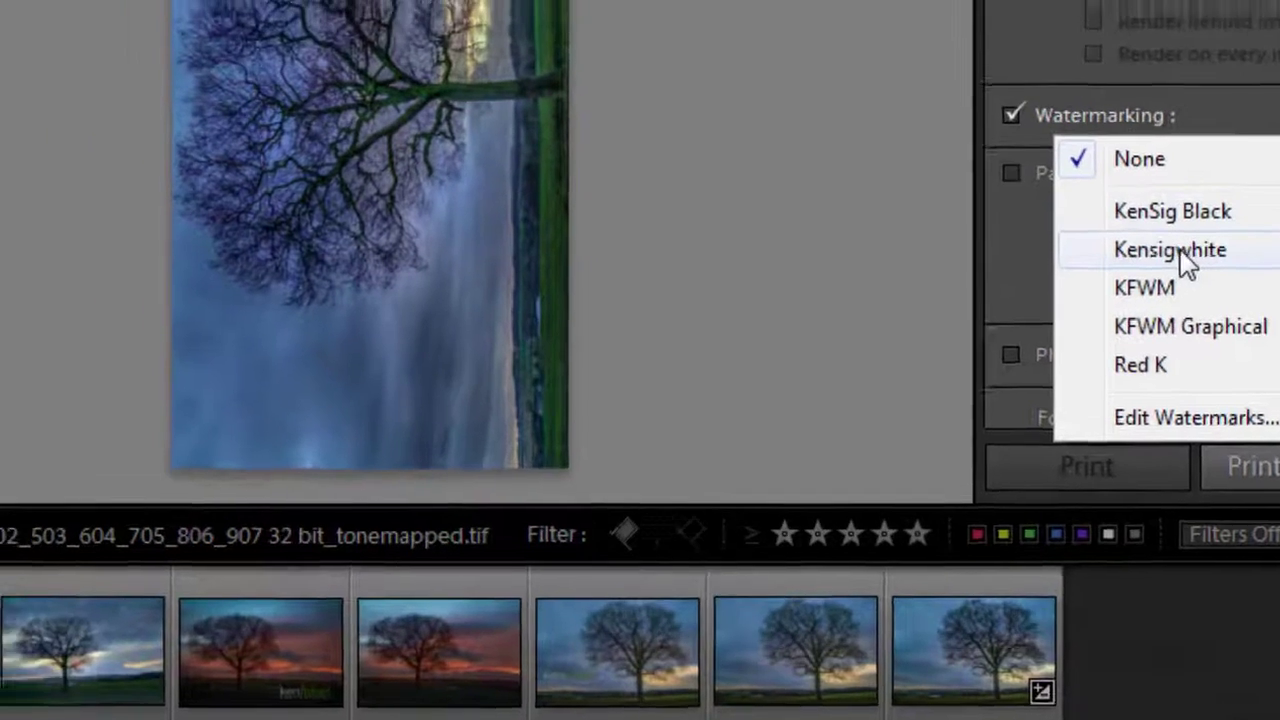
click(1181, 253)
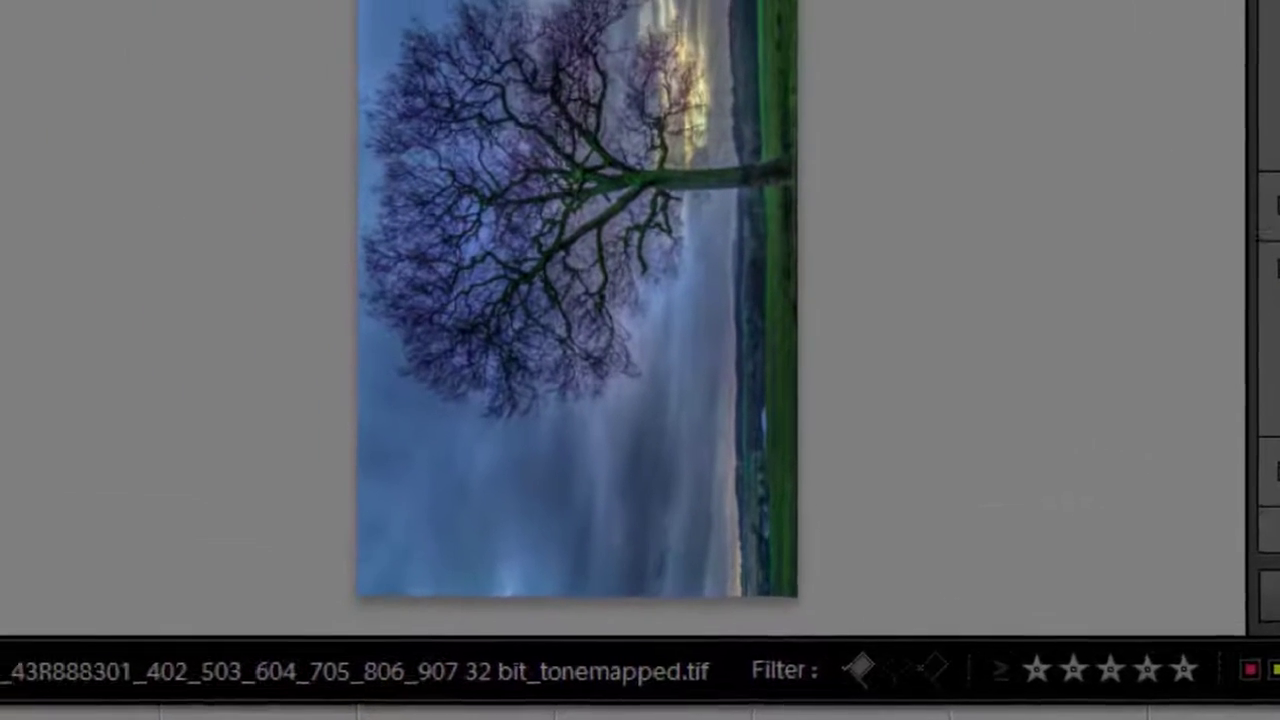